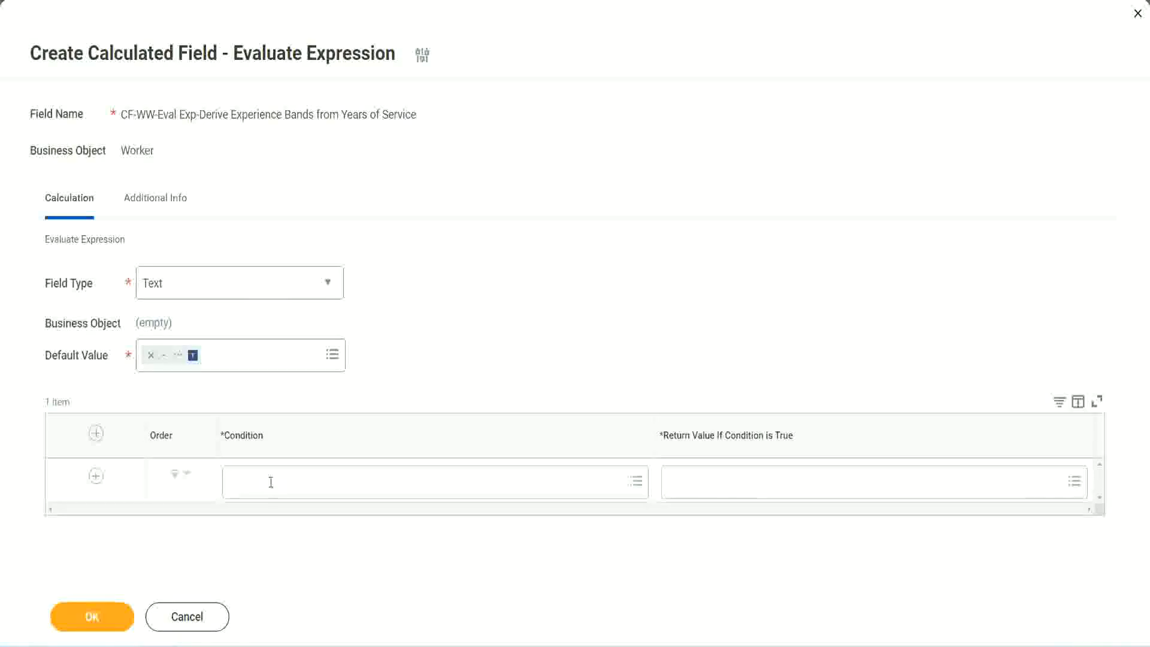
Copy the Field 1 name from the Notepad++ notes and set the first row's condition to CF-WW-TF-Length of Service between 0 and 7 years
left_click(271, 483)
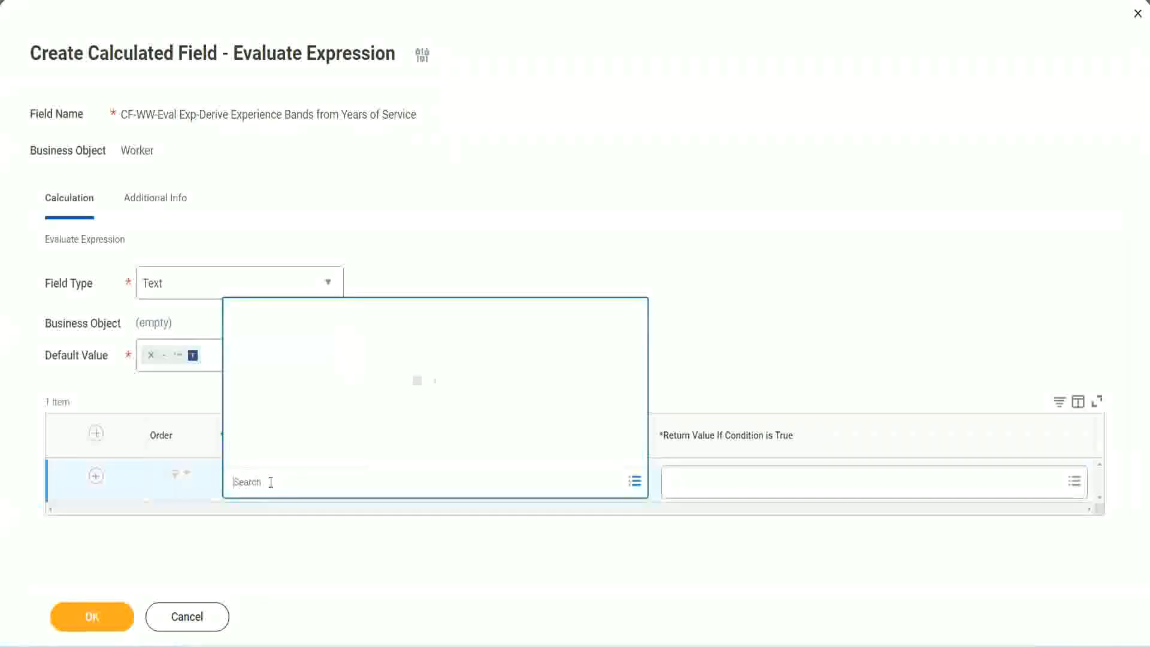
left_click(440, 267)
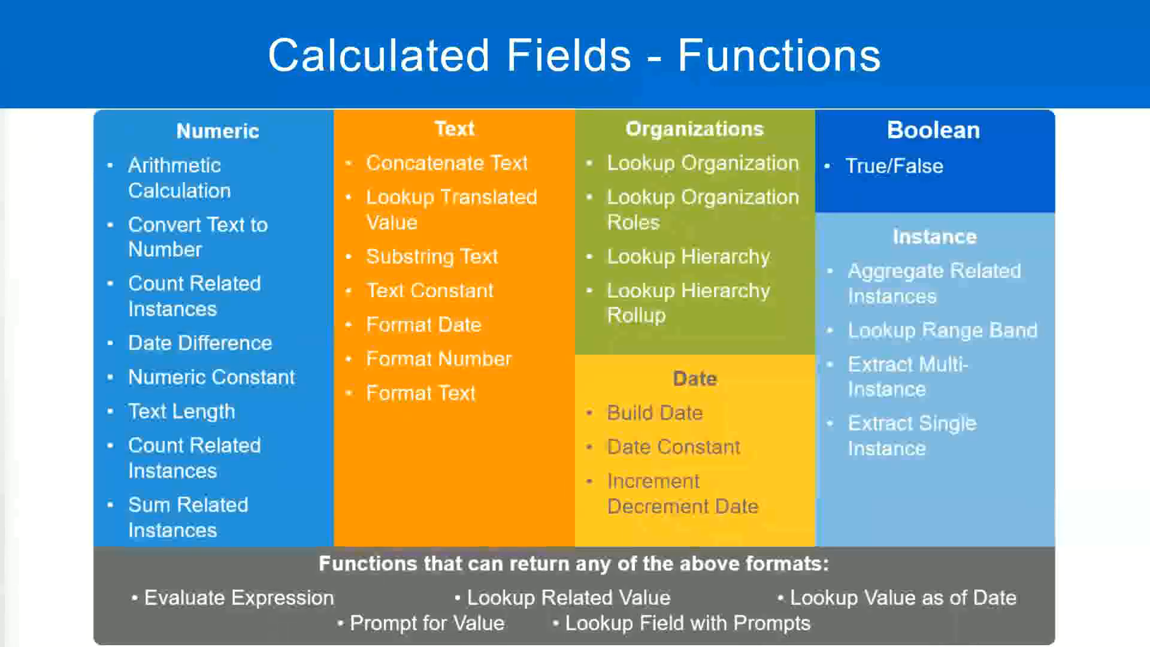
key("alt+Tab")
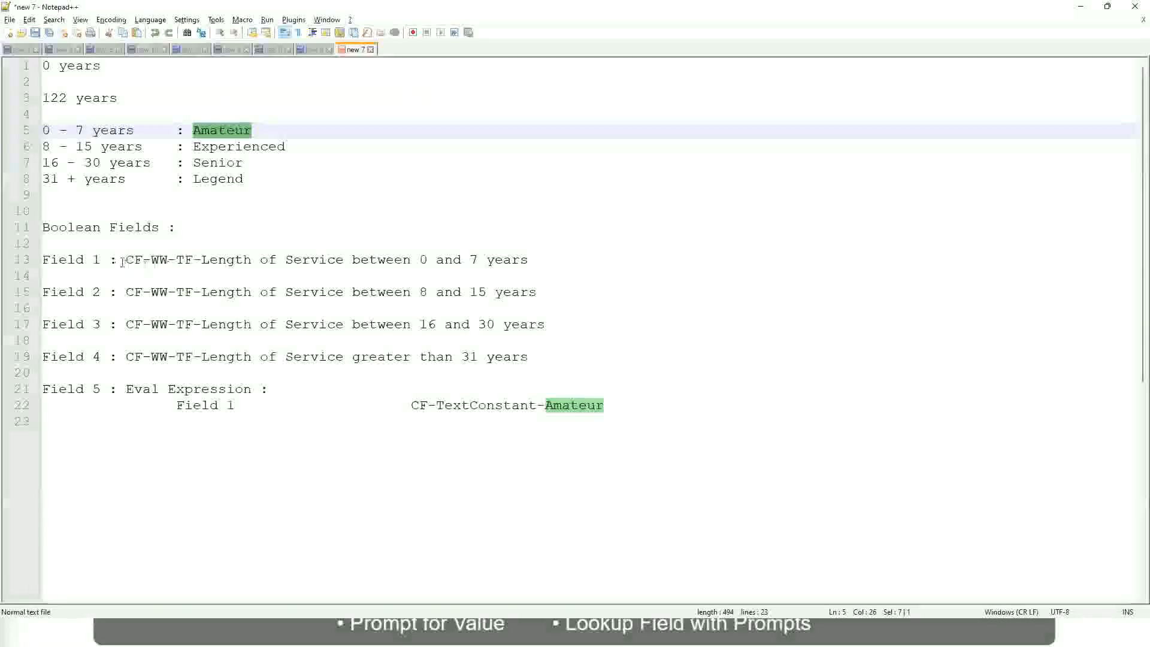
left_click_drag(129, 258, 530, 264)
key("ctrl+c")
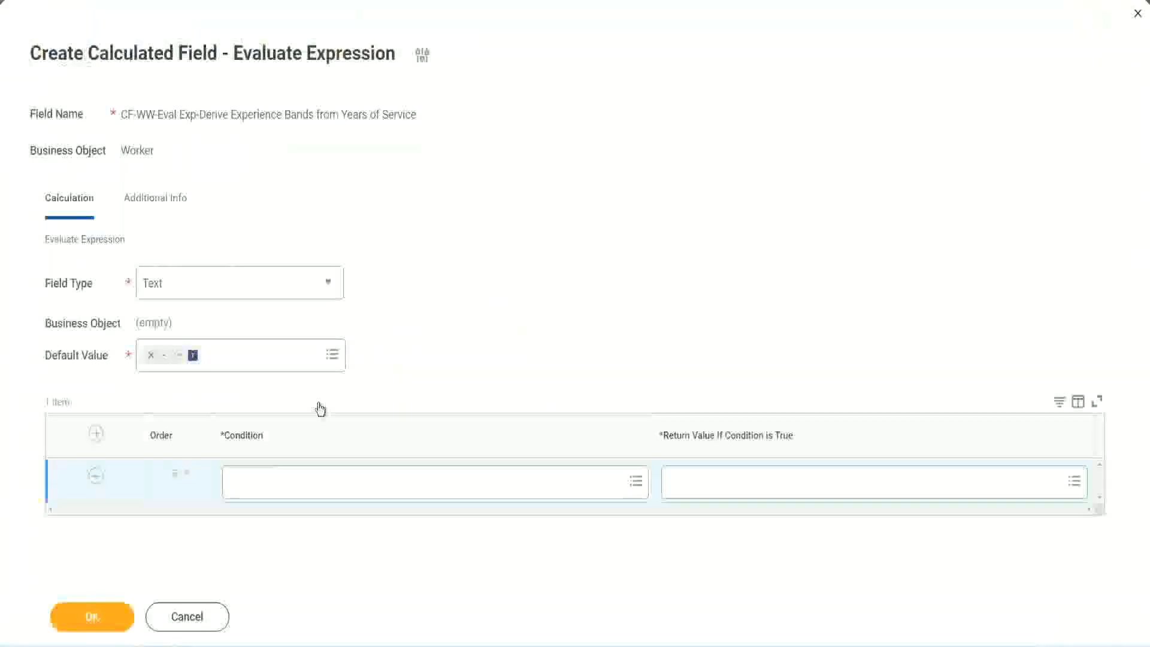
left_click(292, 485)
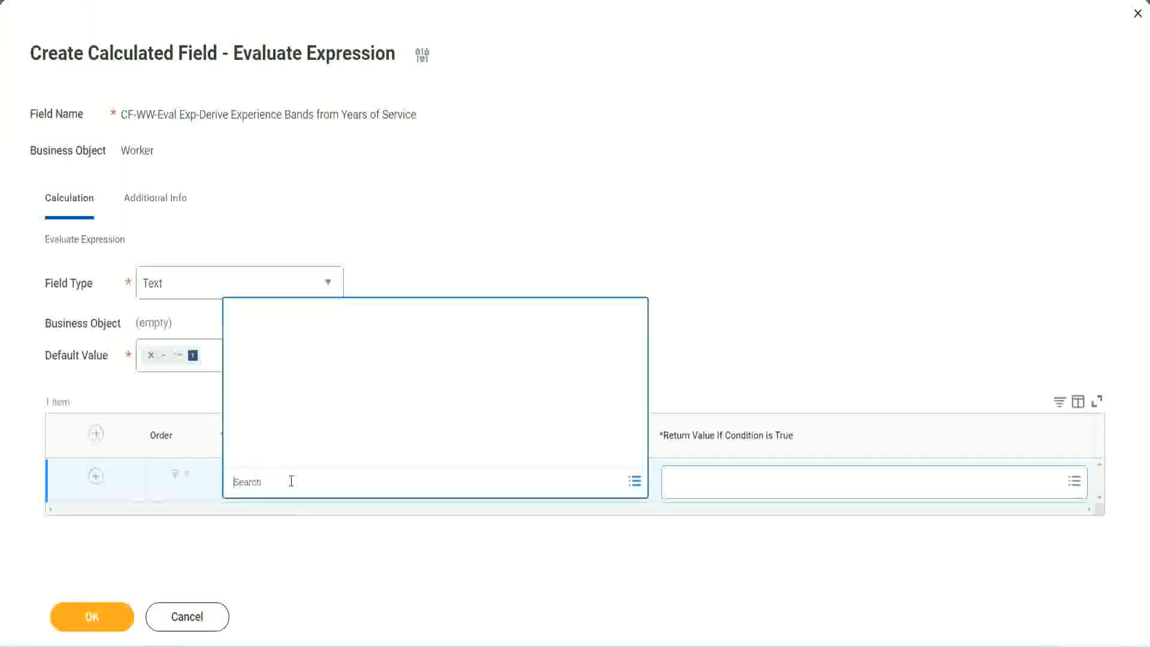
key("ctrl+v")
key("Return")
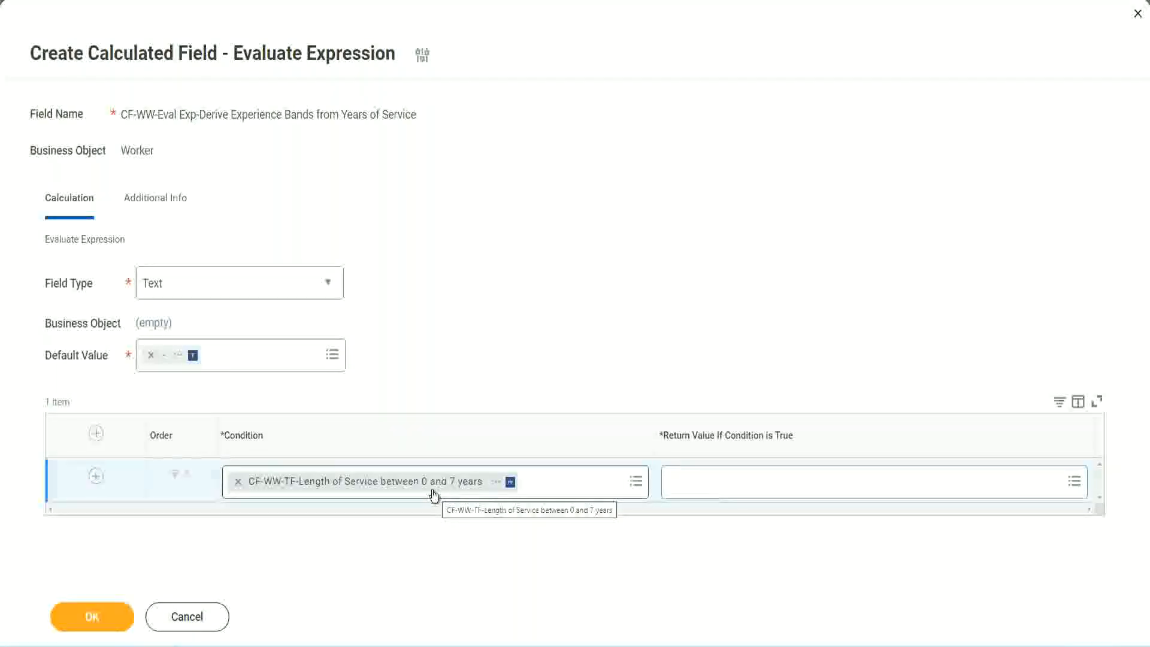
left_click(748, 491)
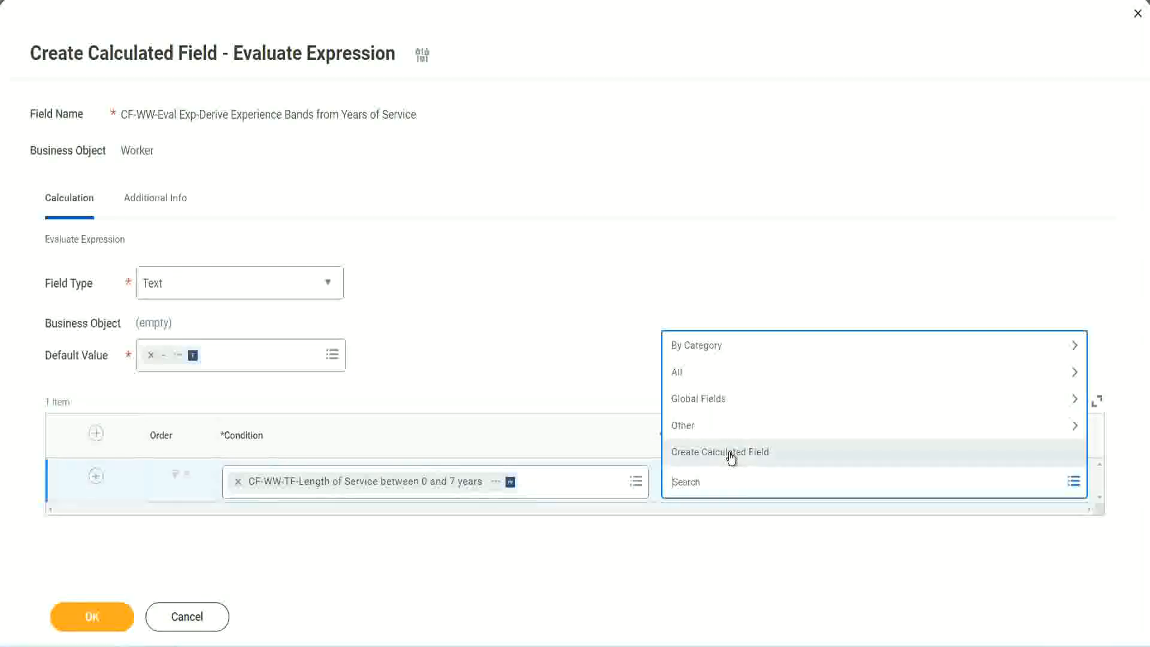
left_click(667, 298)
left_click(692, 489)
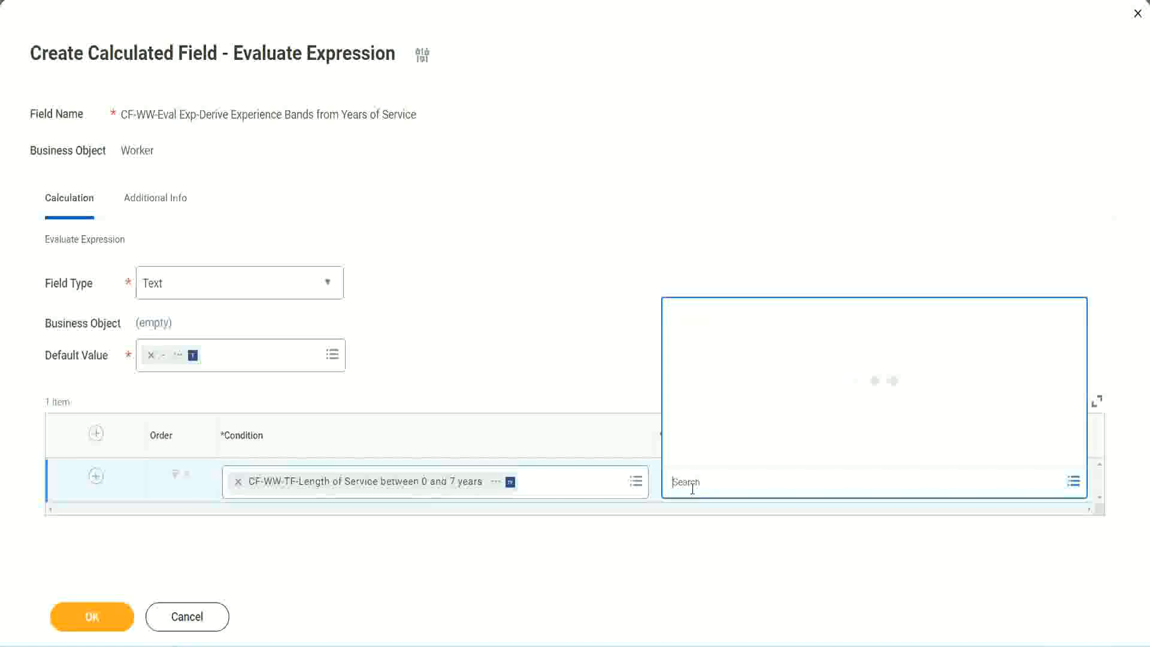
type("Amaterue")
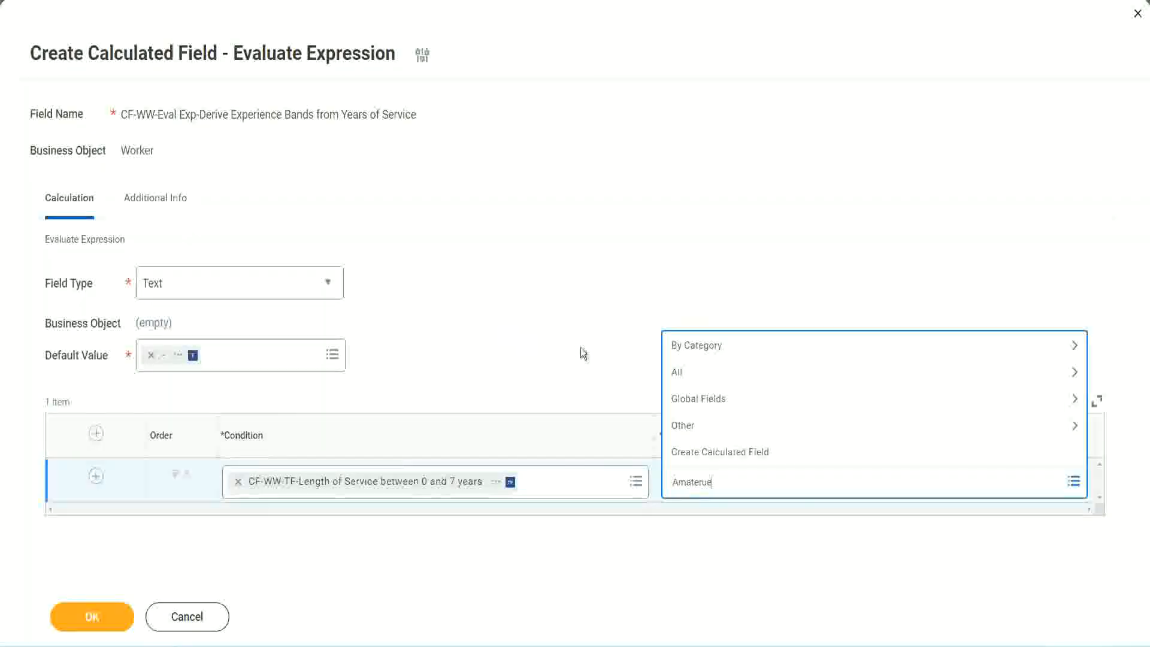
left_click(580, 347)
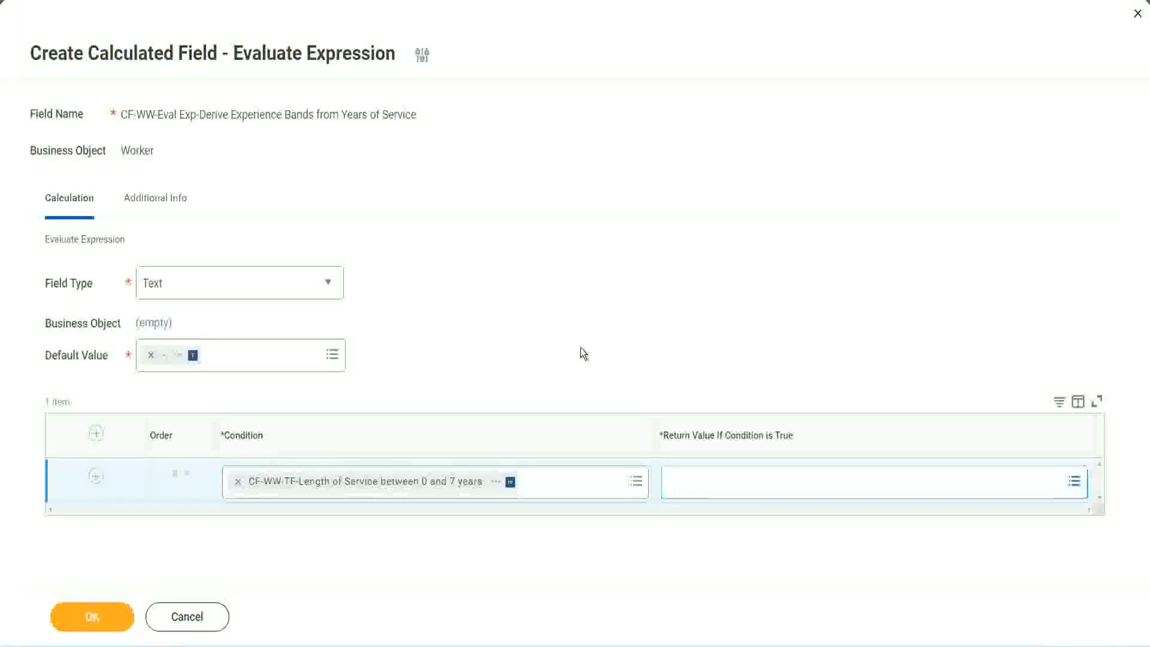
left_click(724, 492)
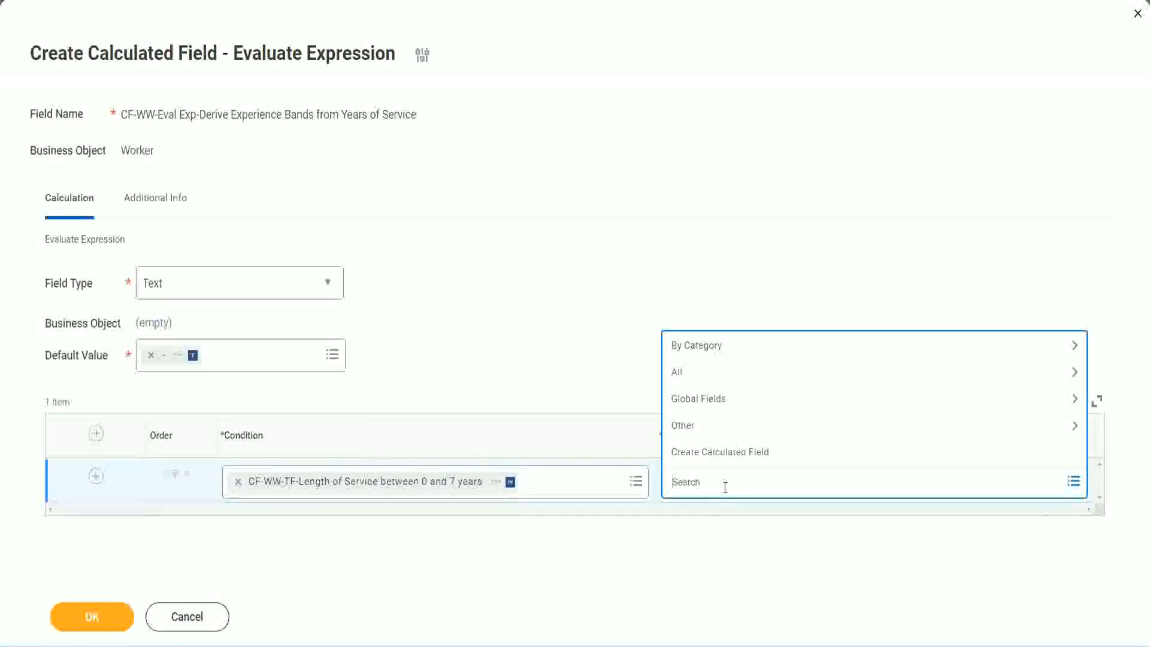
left_click(581, 353)
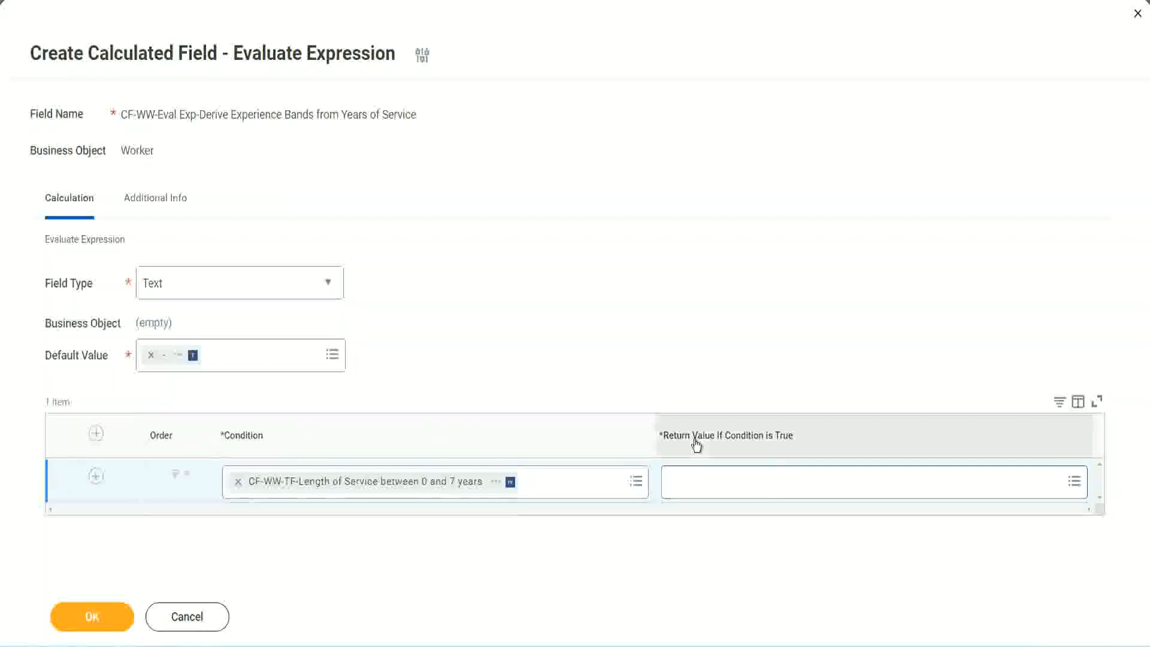
Start a new calculated field for the first row's return value and name it CF-WW-TC-Amateur
left_click(745, 485)
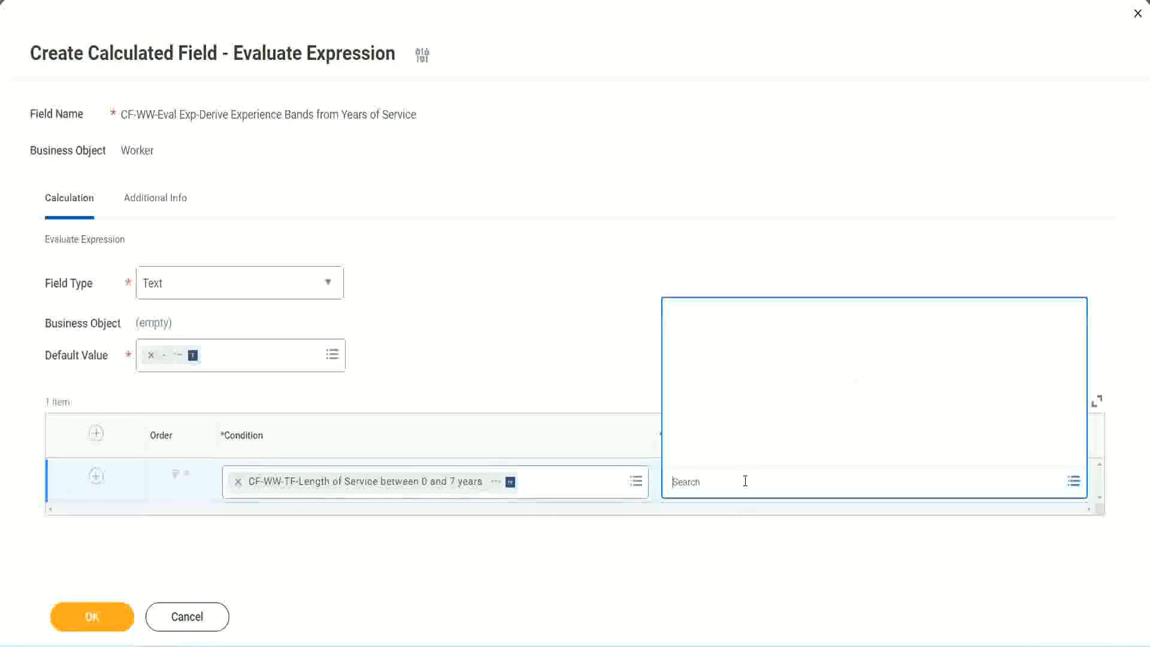
left_click(737, 453)
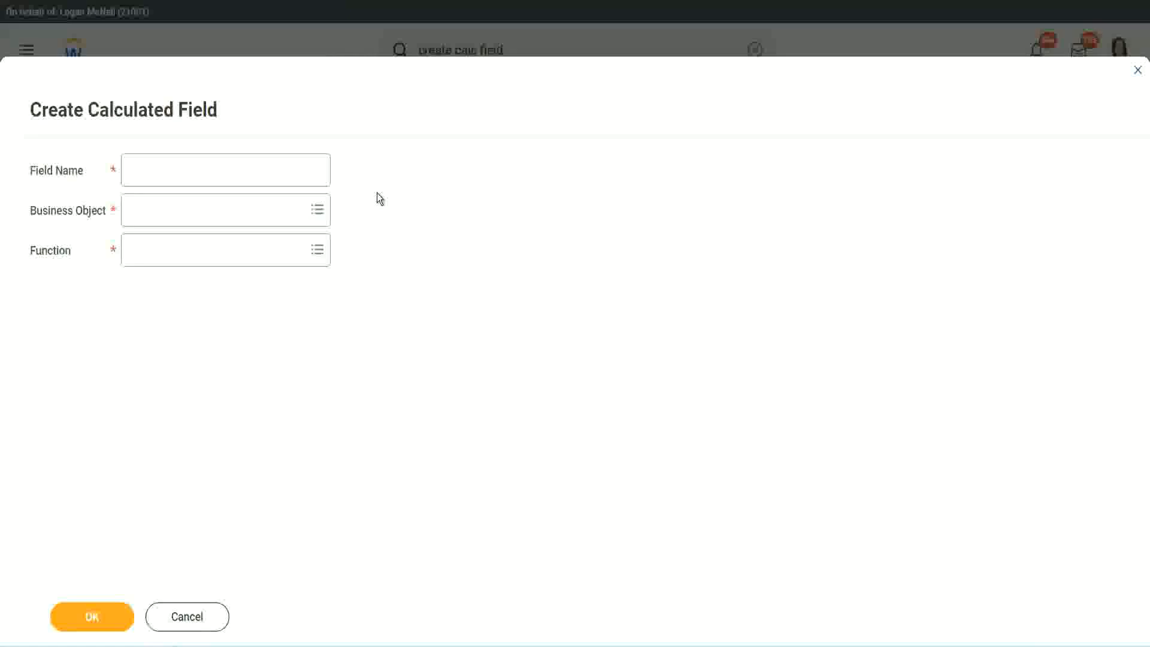
left_click(142, 171)
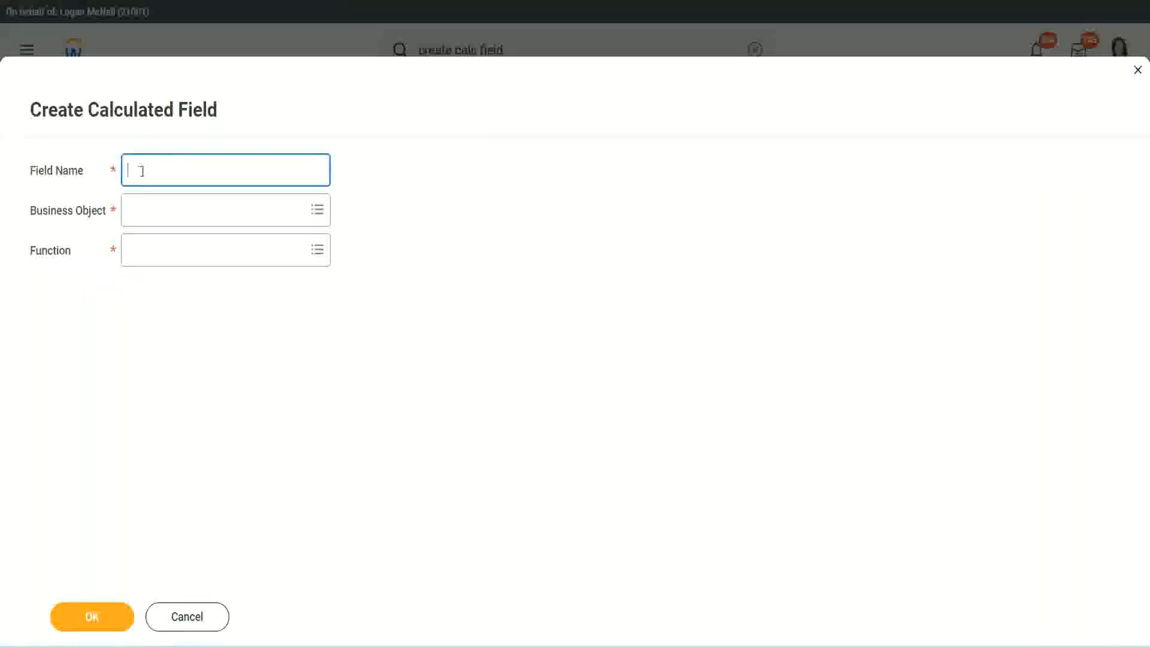
type("CF_TC-Am")
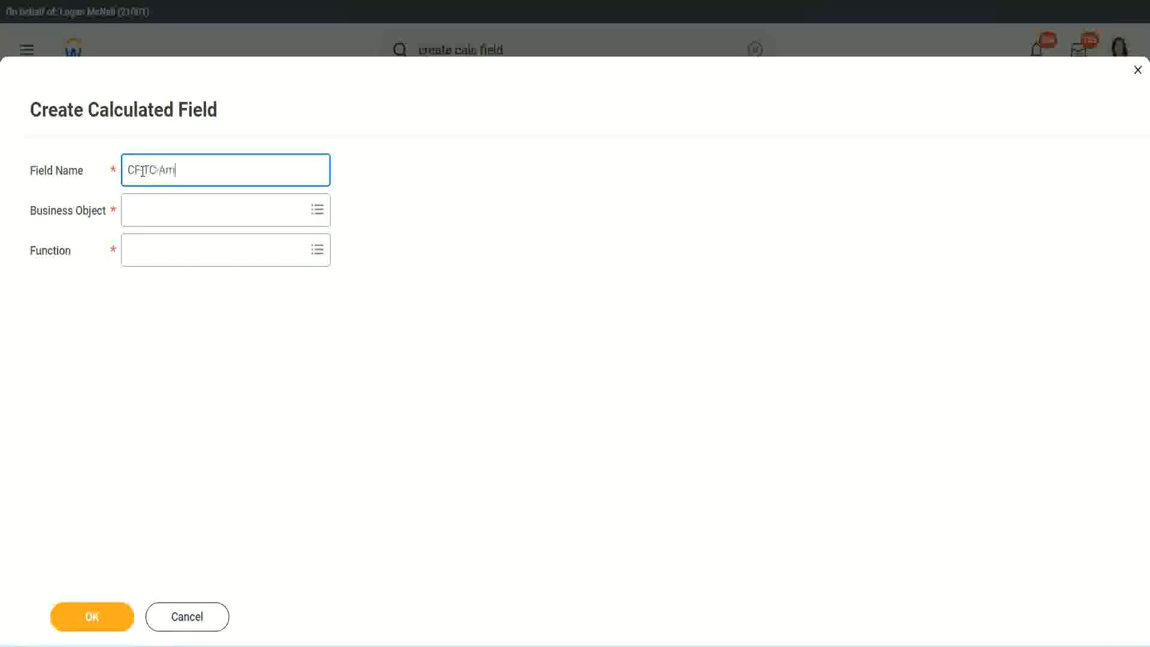
type("ateur")
left_click(142, 170)
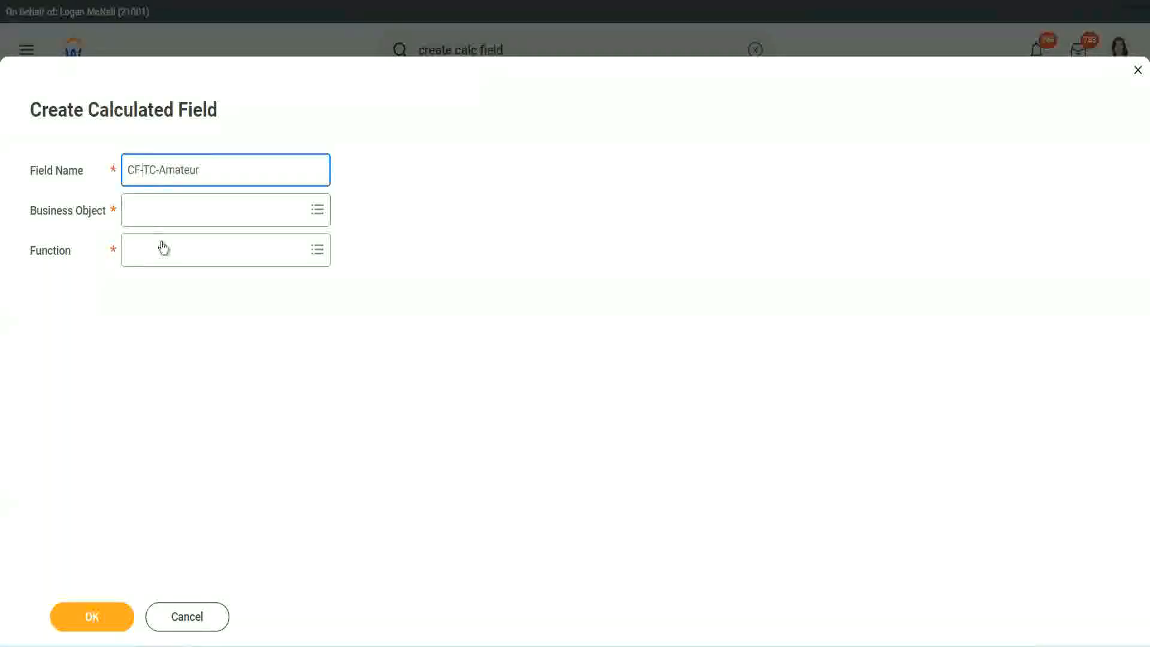
type("WW-")
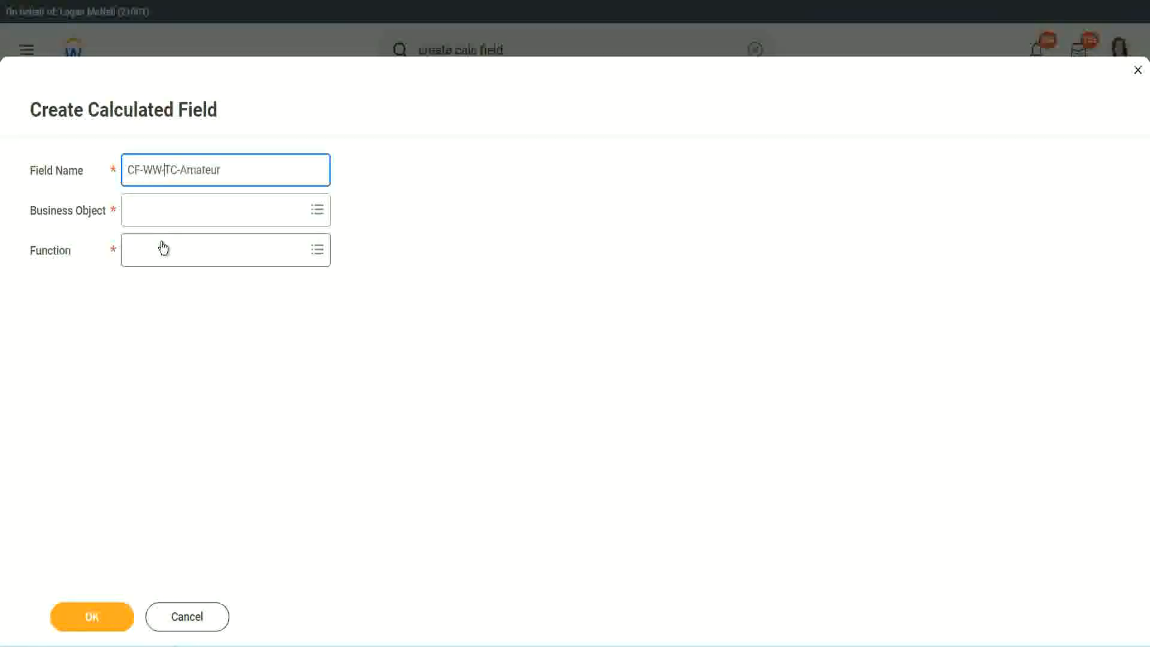
Set the business object of the new calculated field to Global
left_click(162, 210)
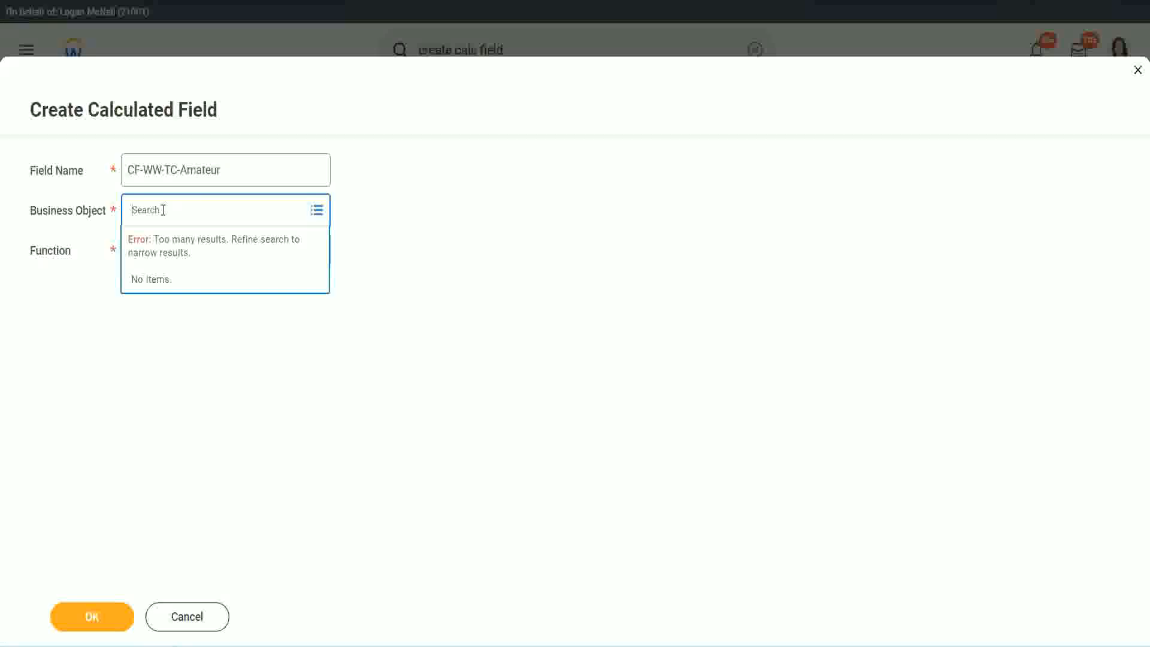
type("worker")
key("BackSpace")
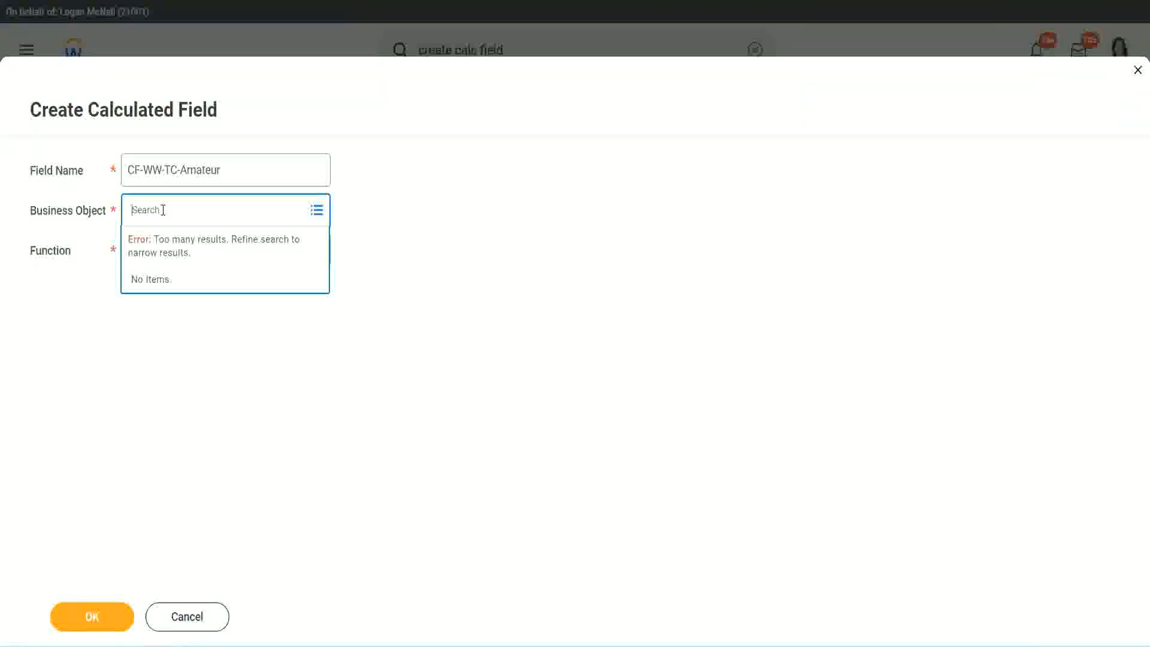
type("global")
key("Return")
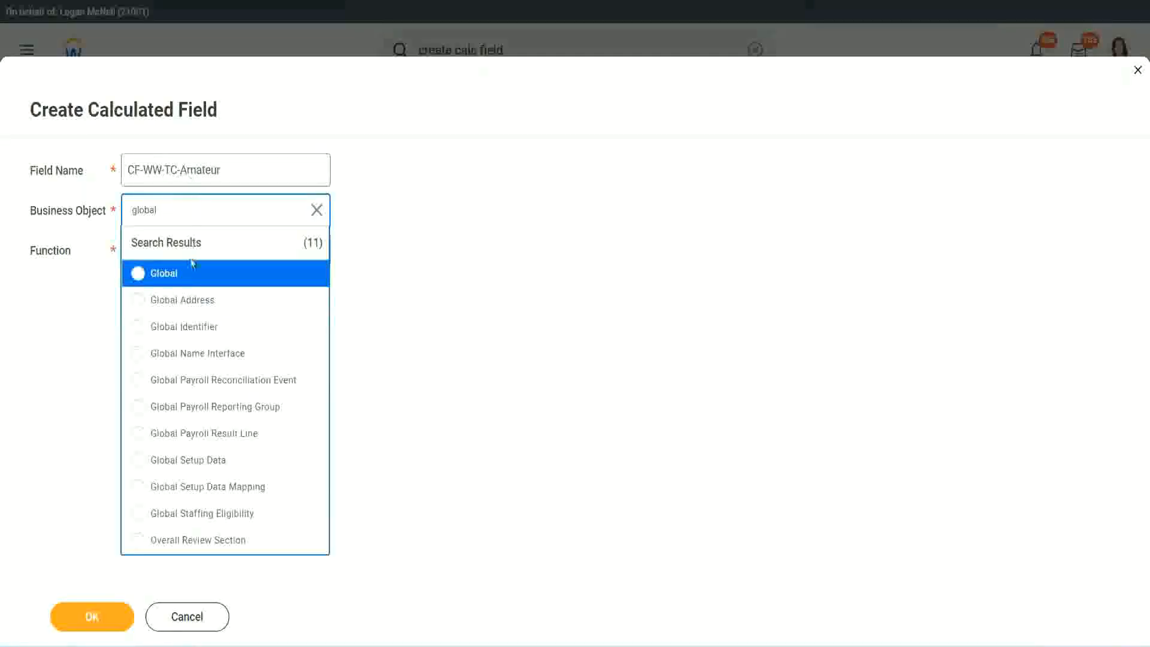
left_click(179, 280)
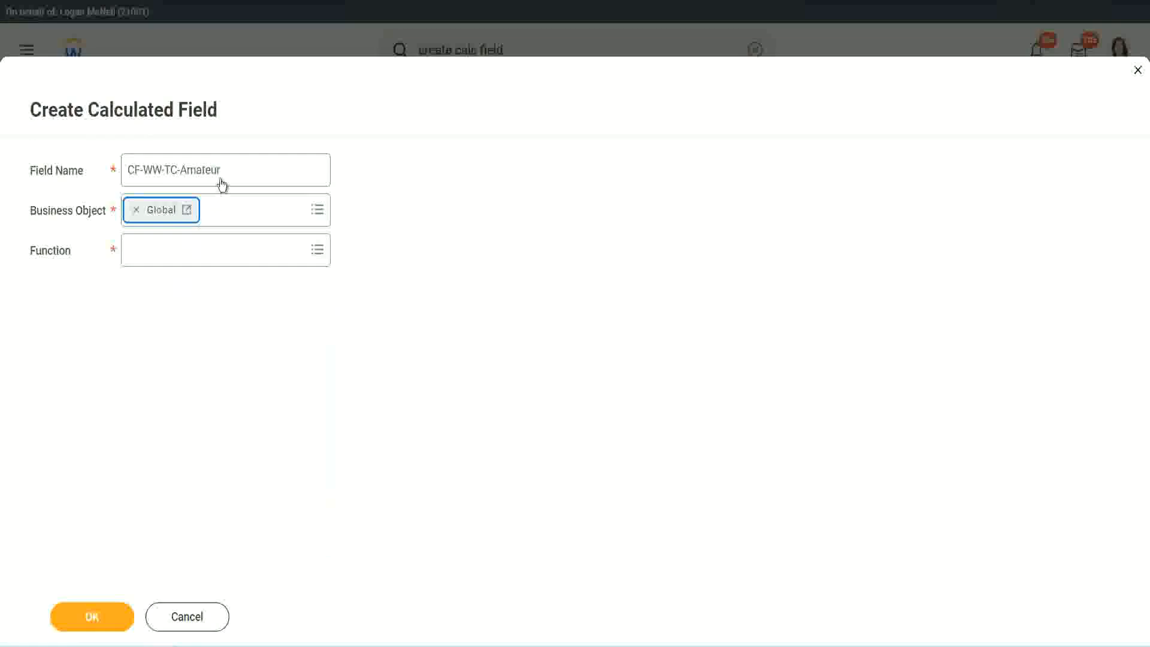
triple_click(297, 162)
left_click(249, 171)
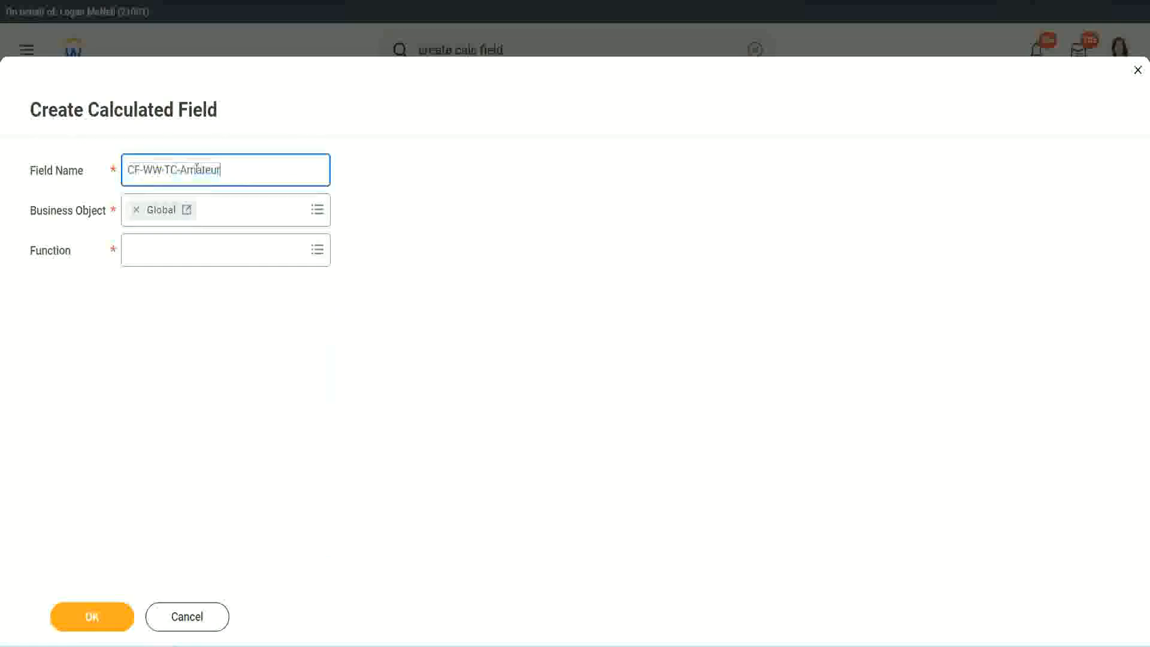
double_click(195, 170)
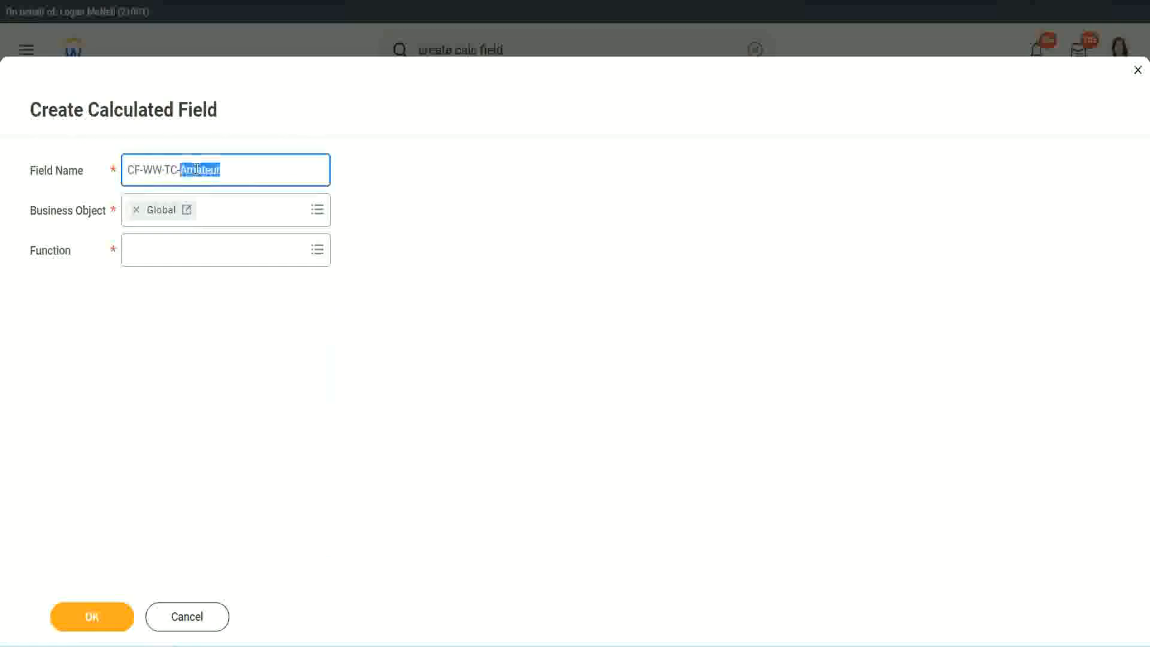
left_click(238, 167)
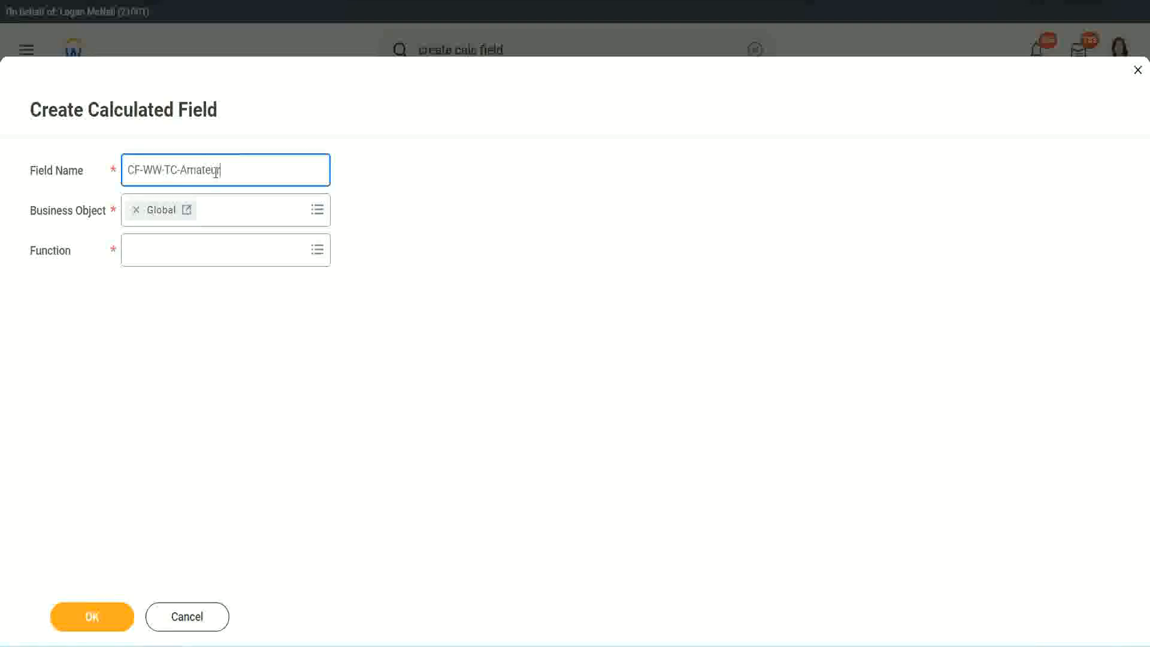
double_click(215, 171)
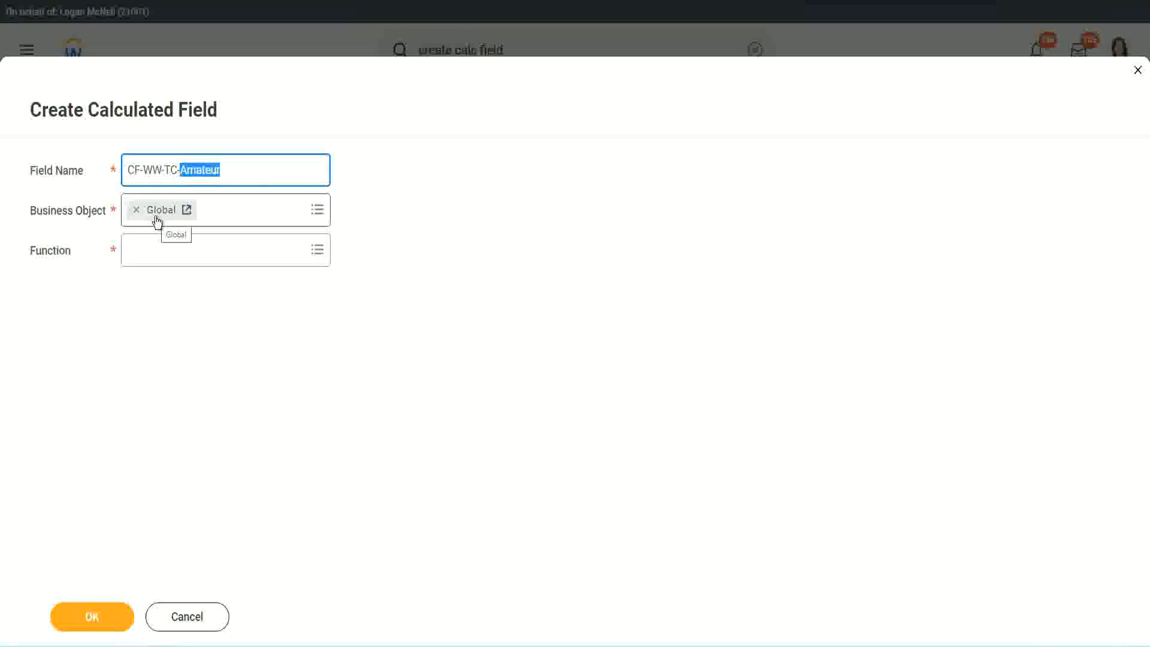
Choose Text Constant as the new field's function and continue to its definition
left_click(159, 251)
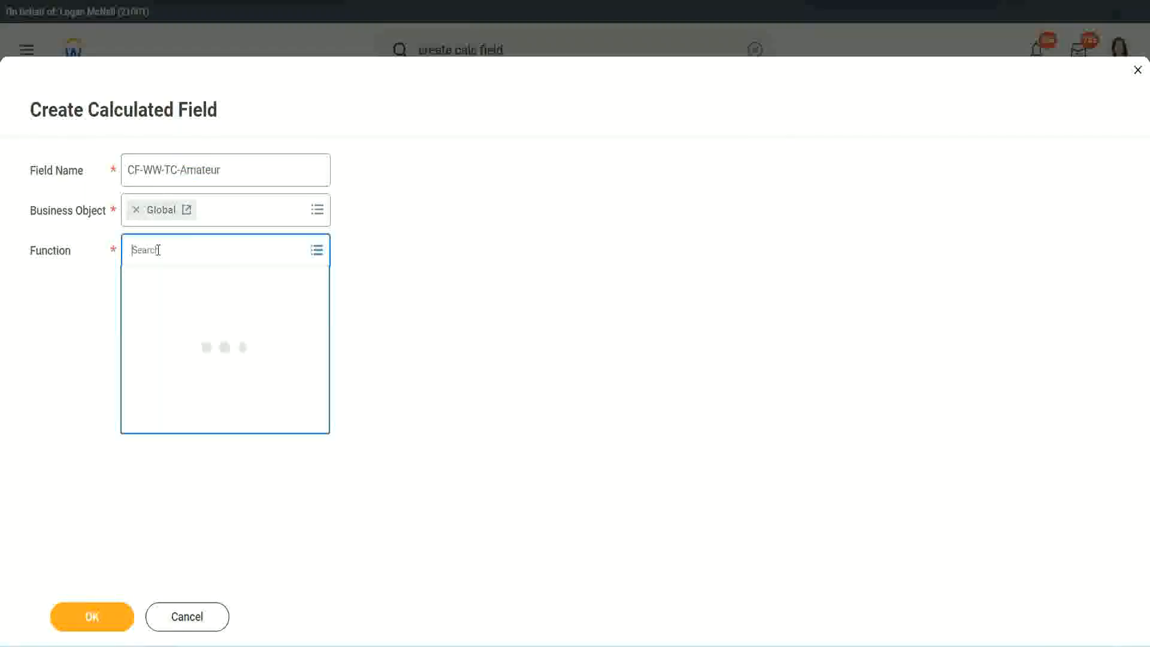
type("text co")
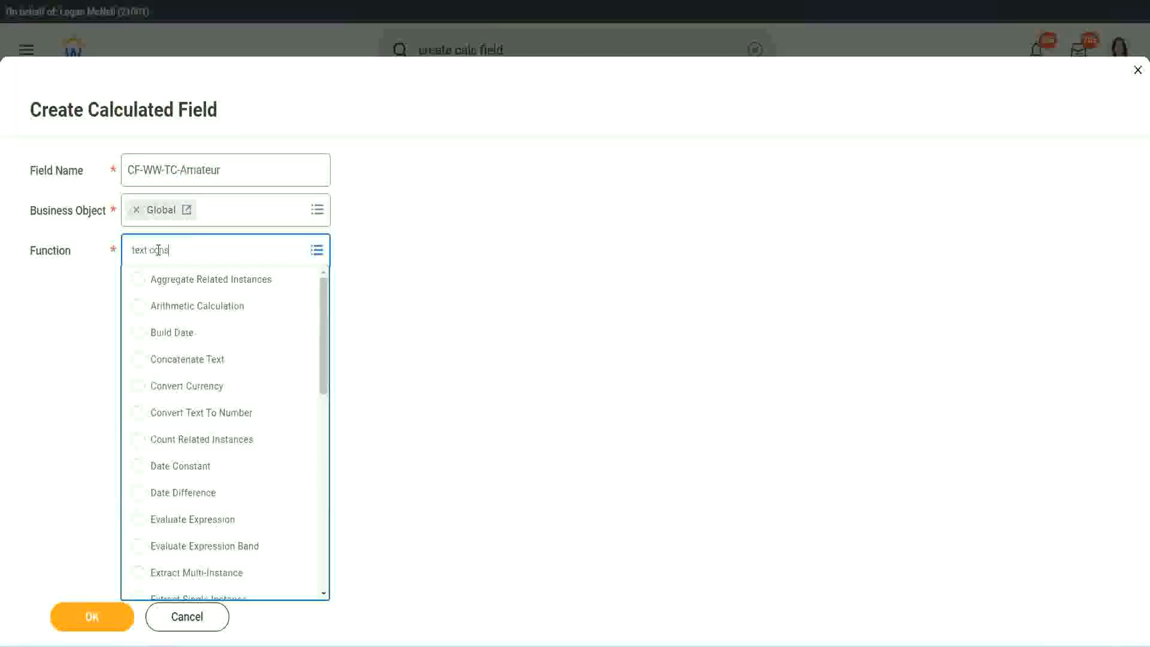
type("ns")
key("Return")
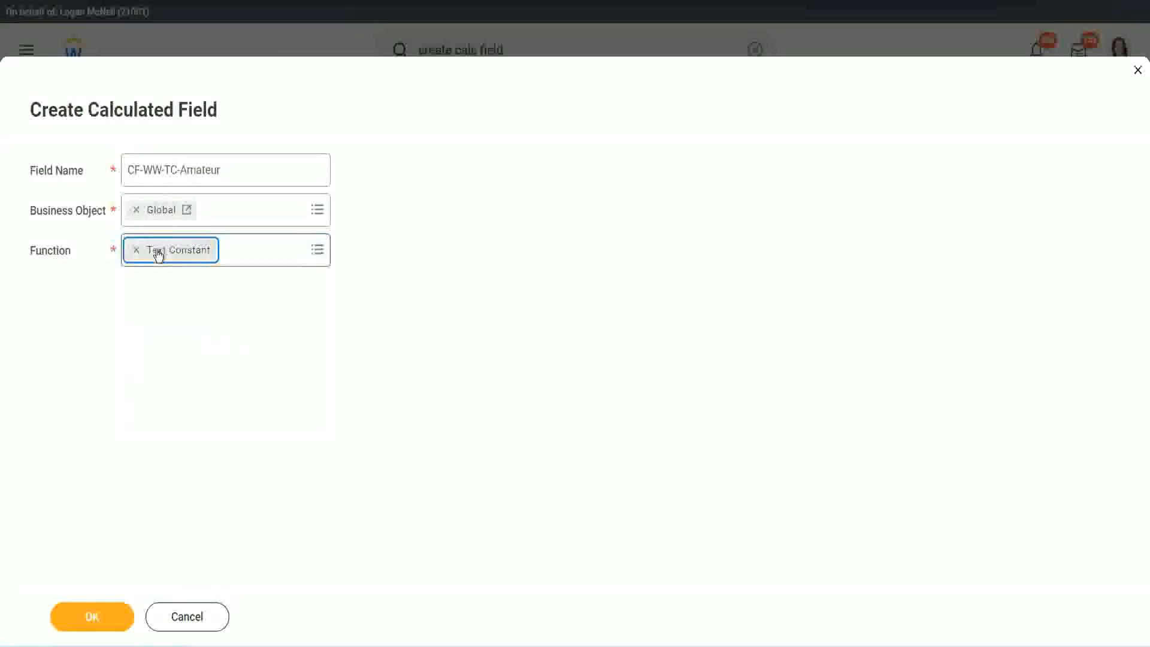
left_click(93, 624)
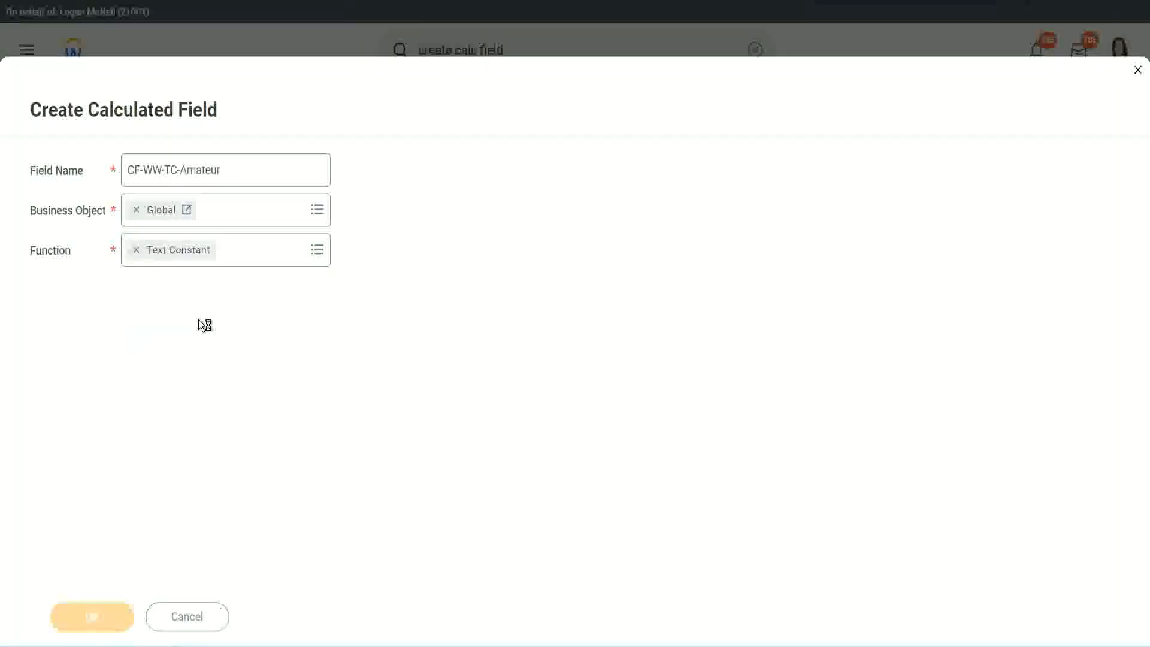
Set the text constant's value to Amateur and save the field as the first row's return value
left_click(191, 340)
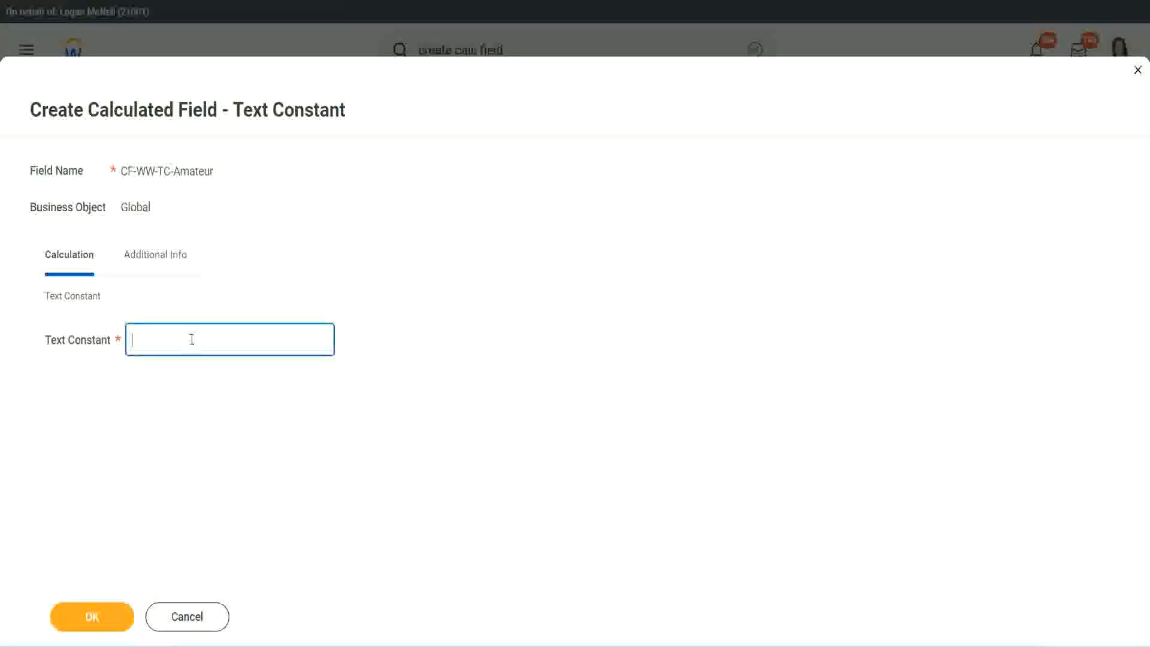
type("Amateur")
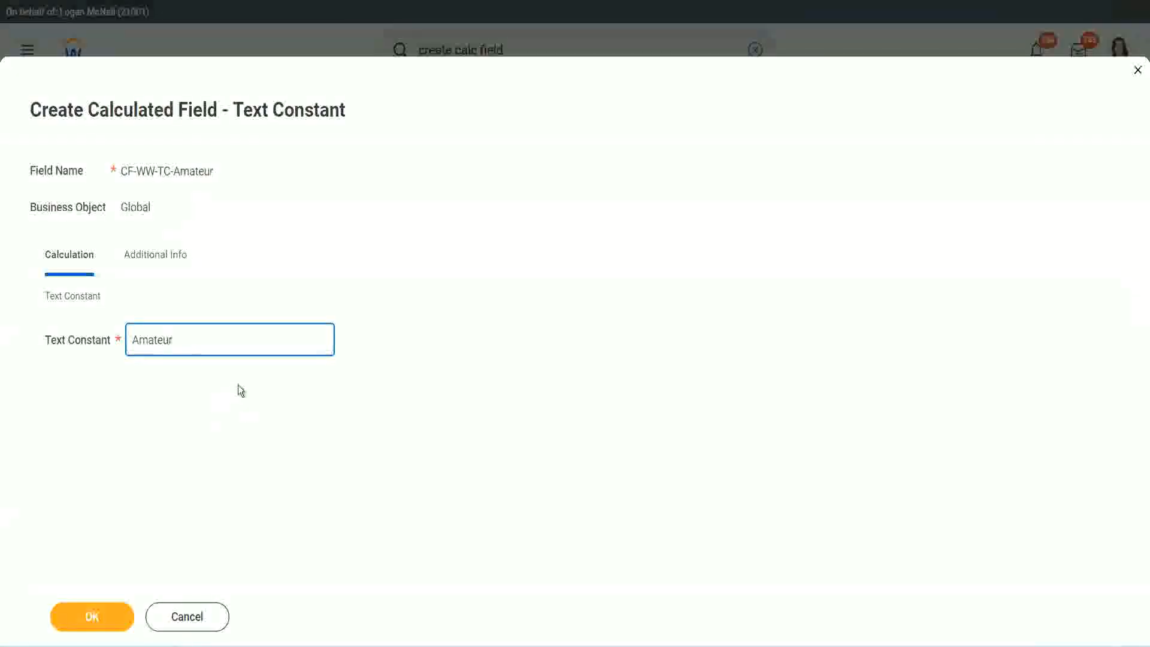
left_click(89, 616)
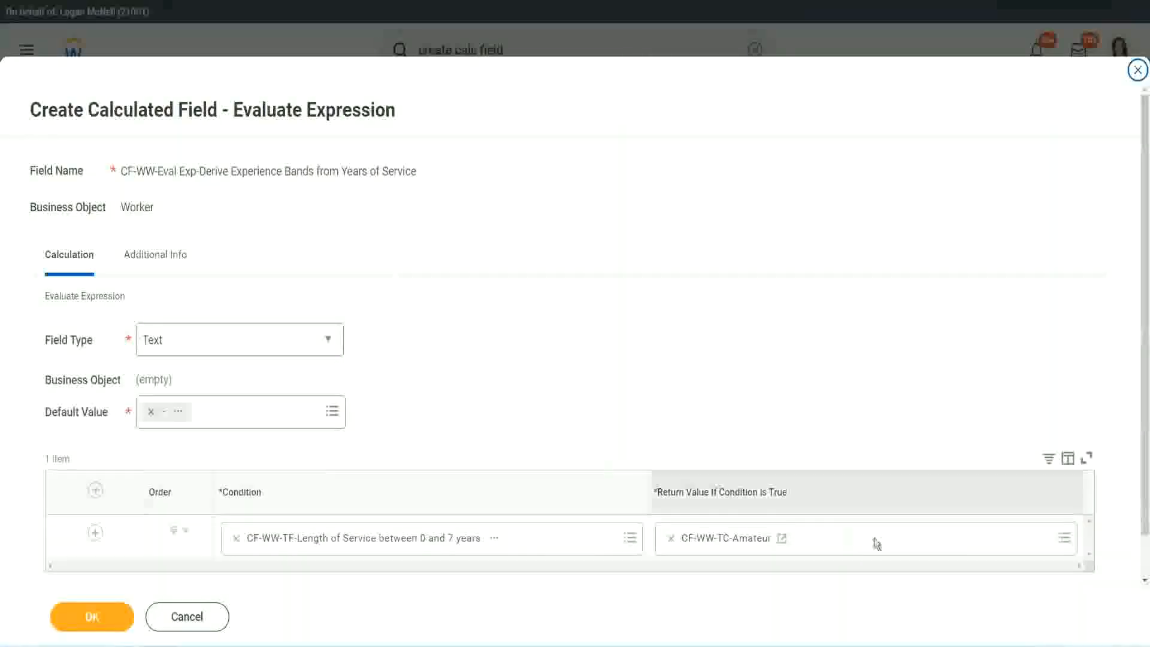
Copy the name text of the CF-WW-TC-Amateur return value in the first row
right_click(713, 543)
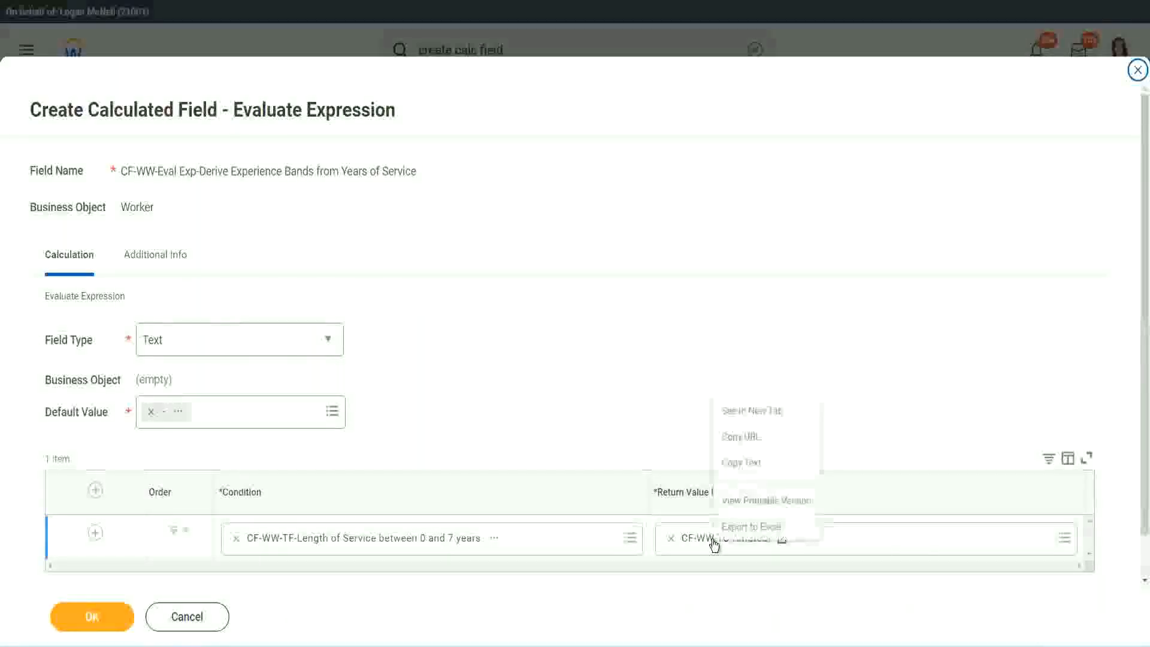
left_click(752, 464)
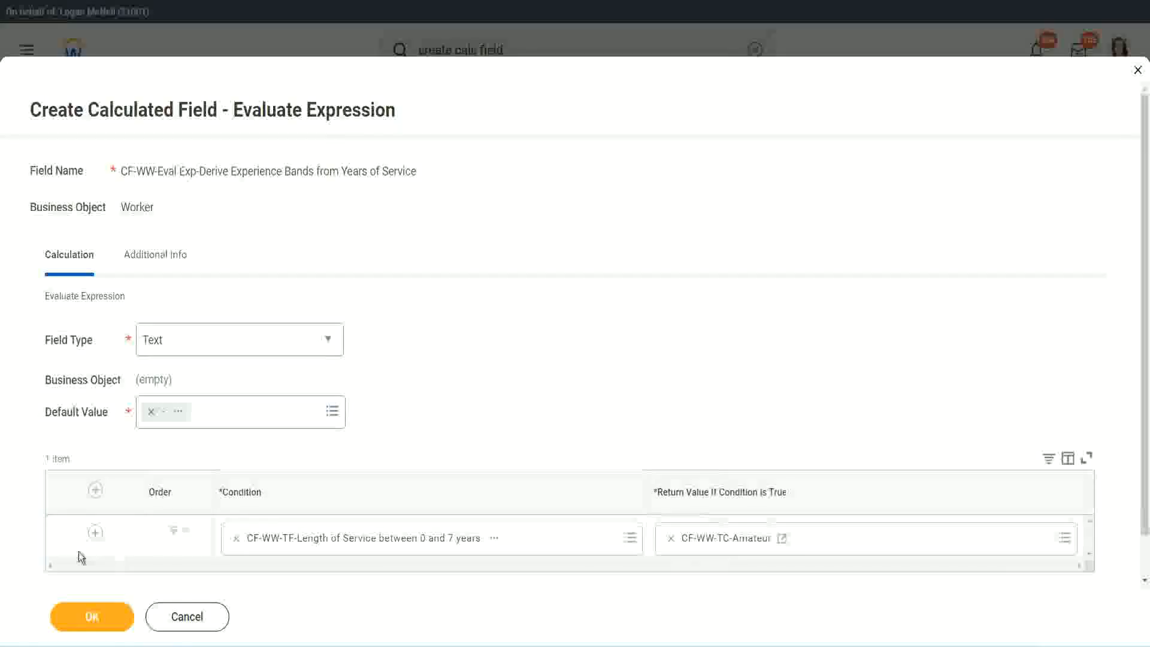
Add three empty condition rows below the 0 to 7 years row in the expression table
left_click(95, 532)
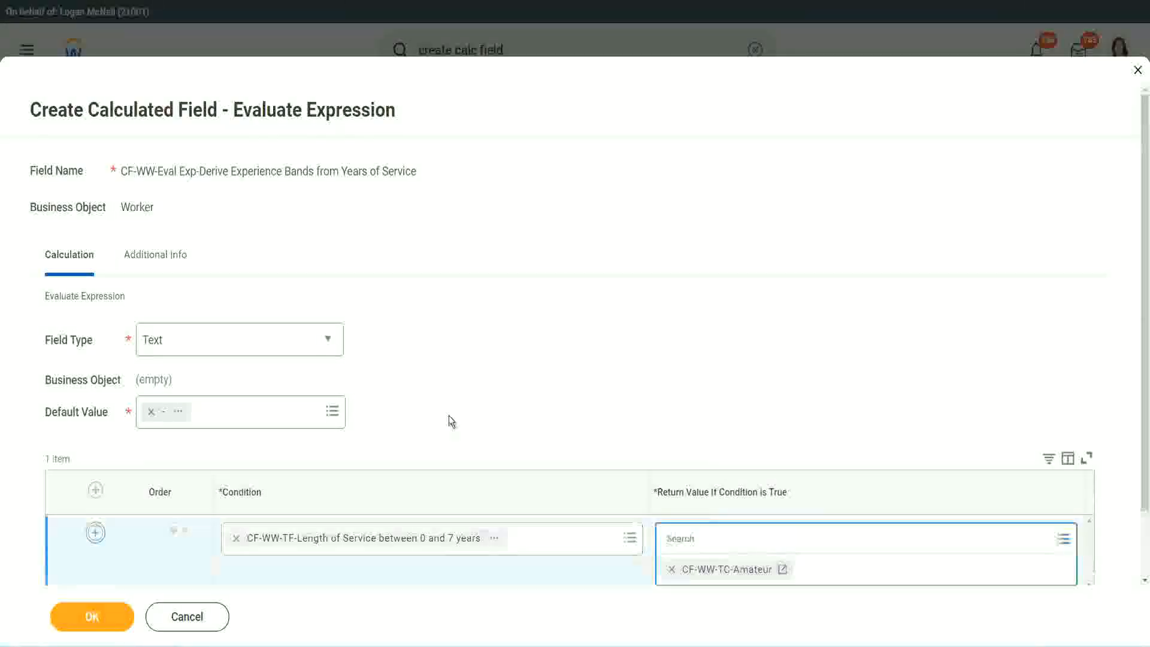
left_click(95, 532)
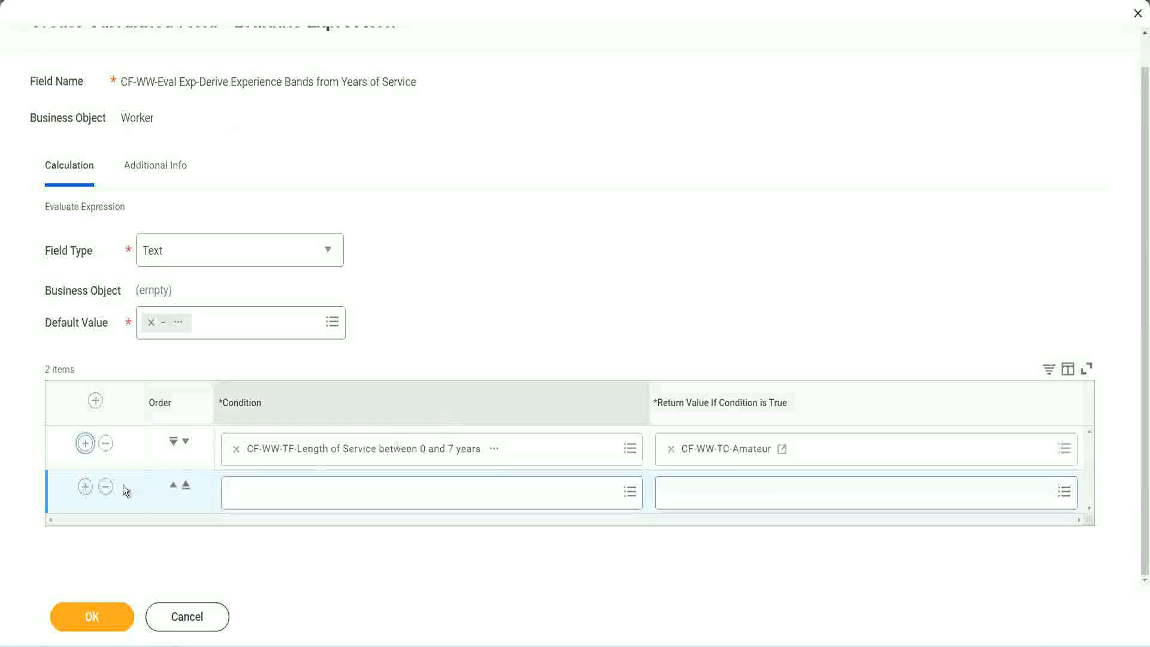
left_click(85, 486)
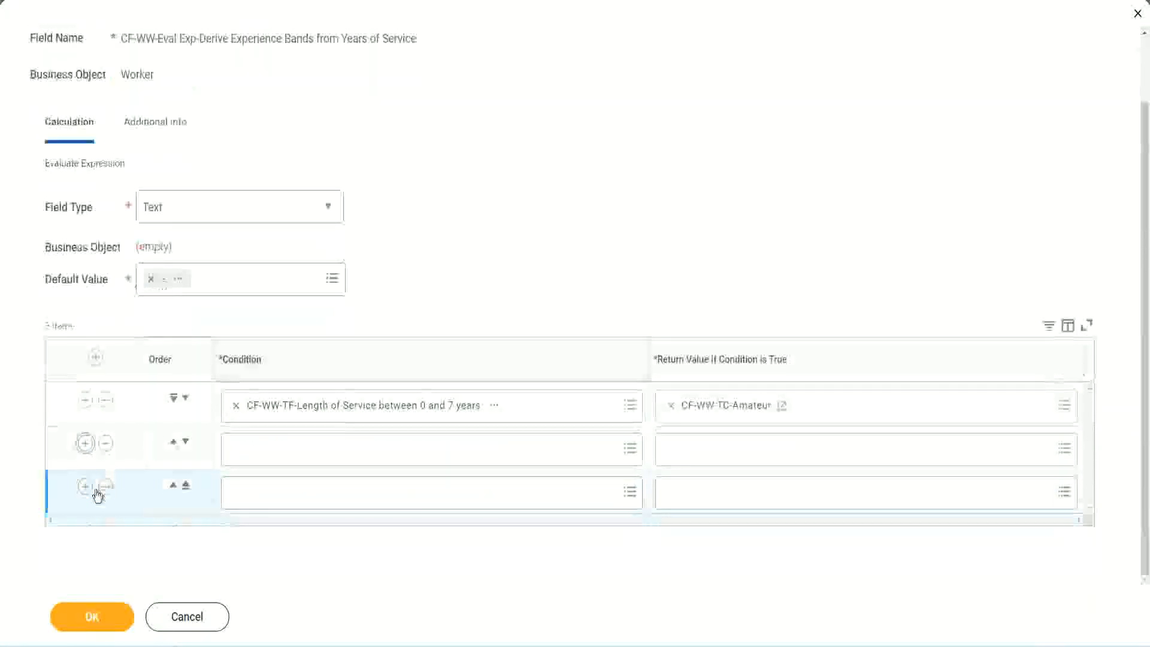
Set the second row's condition to CF-WW-TF-Length of Service between 8 and 15 years
left_click(282, 450)
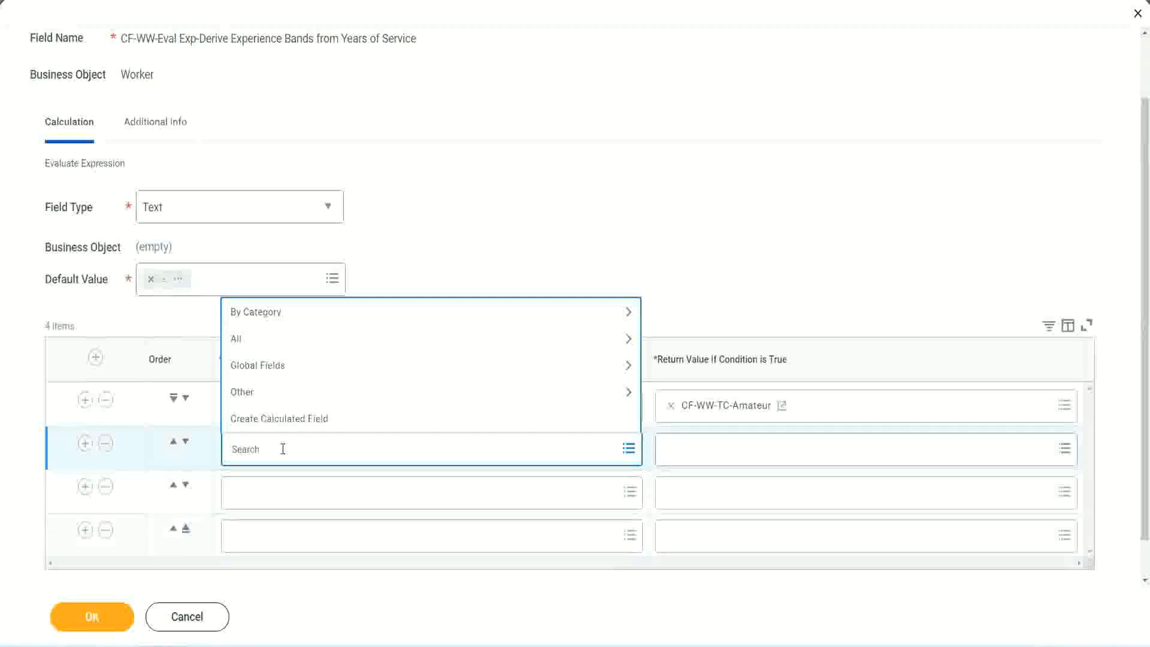
type("cf-ww")
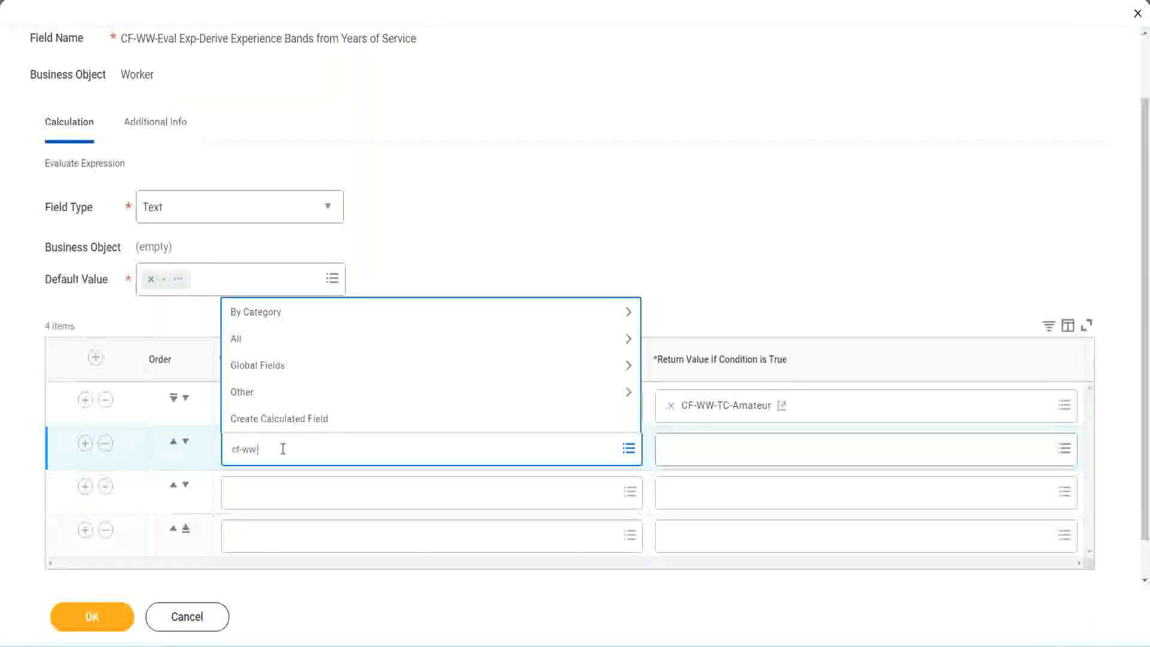
type("-tf")
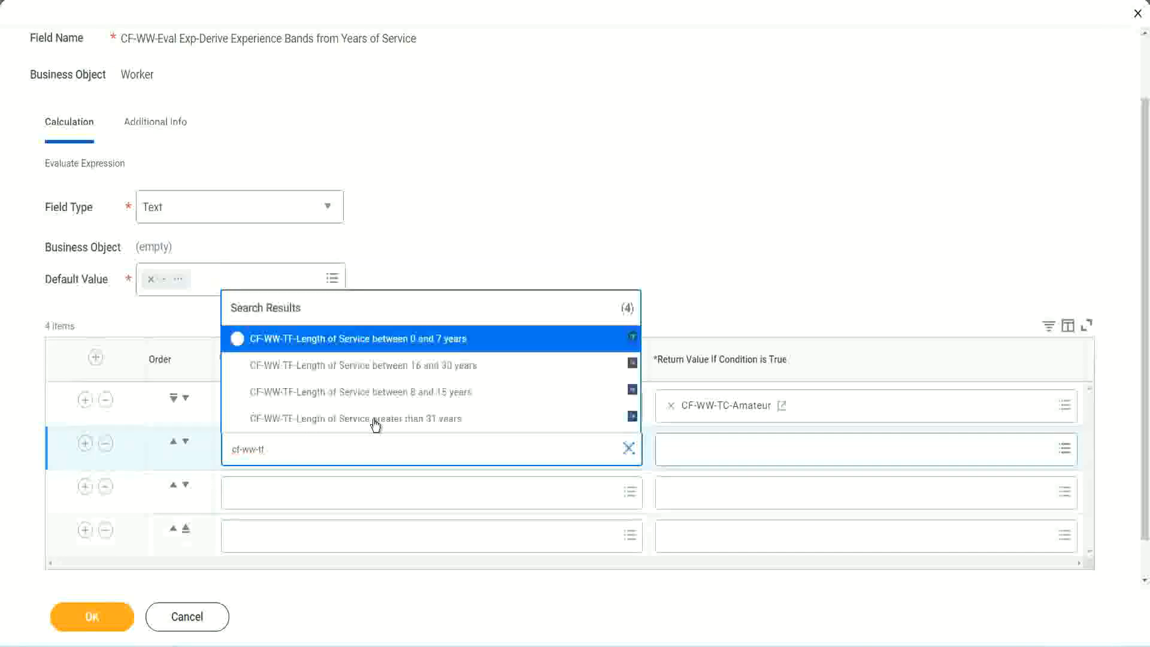
left_click(444, 393)
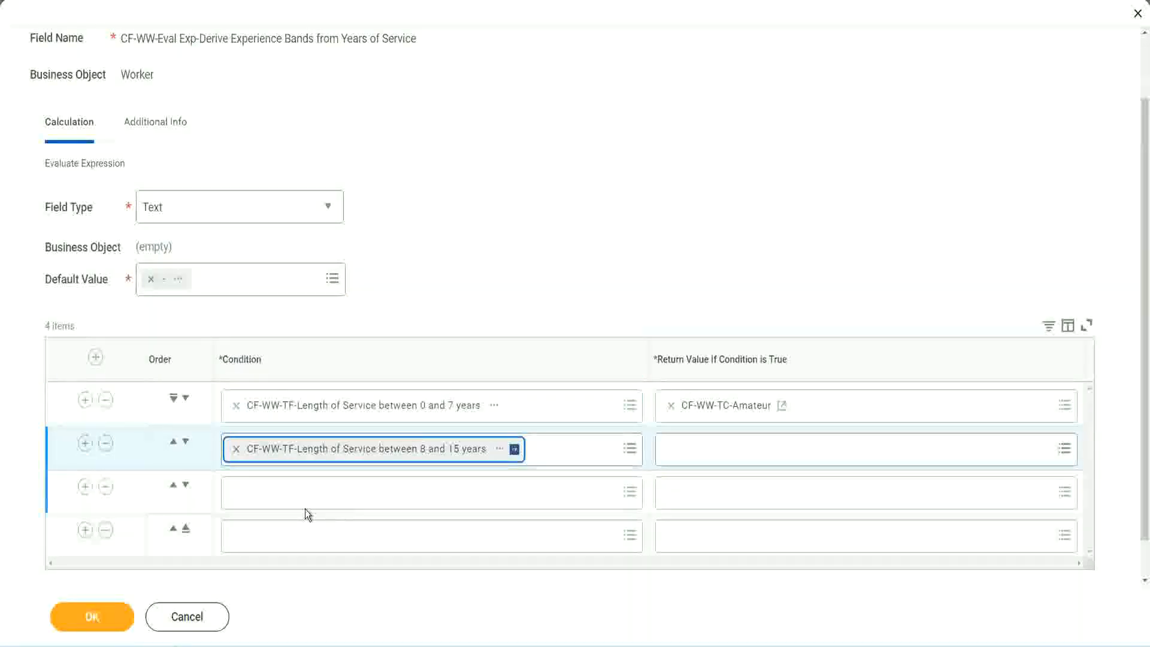
Set the third row's condition to CF-WW-TF-Length of Service between 16 and 30 years
left_click(290, 492)
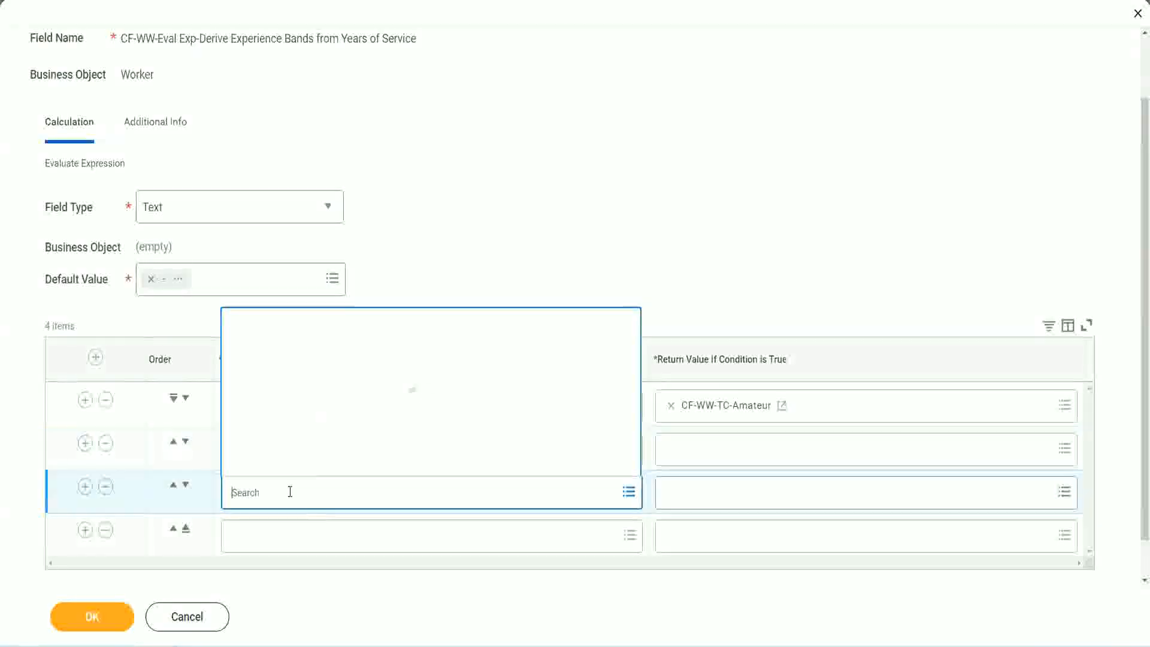
type("cf-ww-tf")
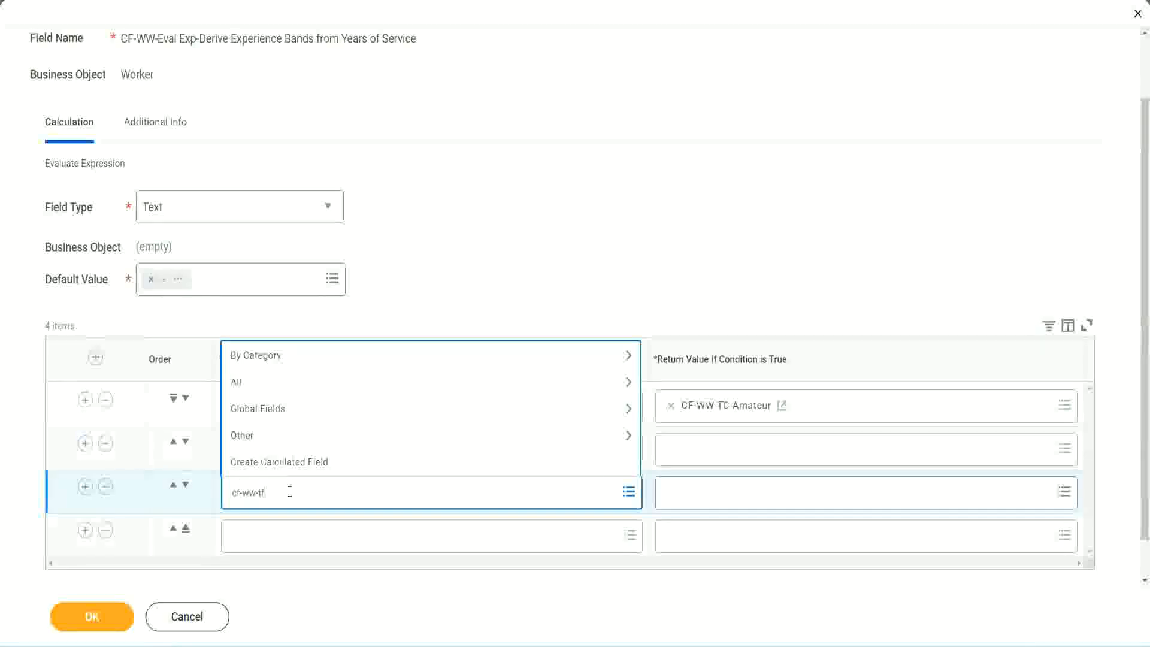
key("Return")
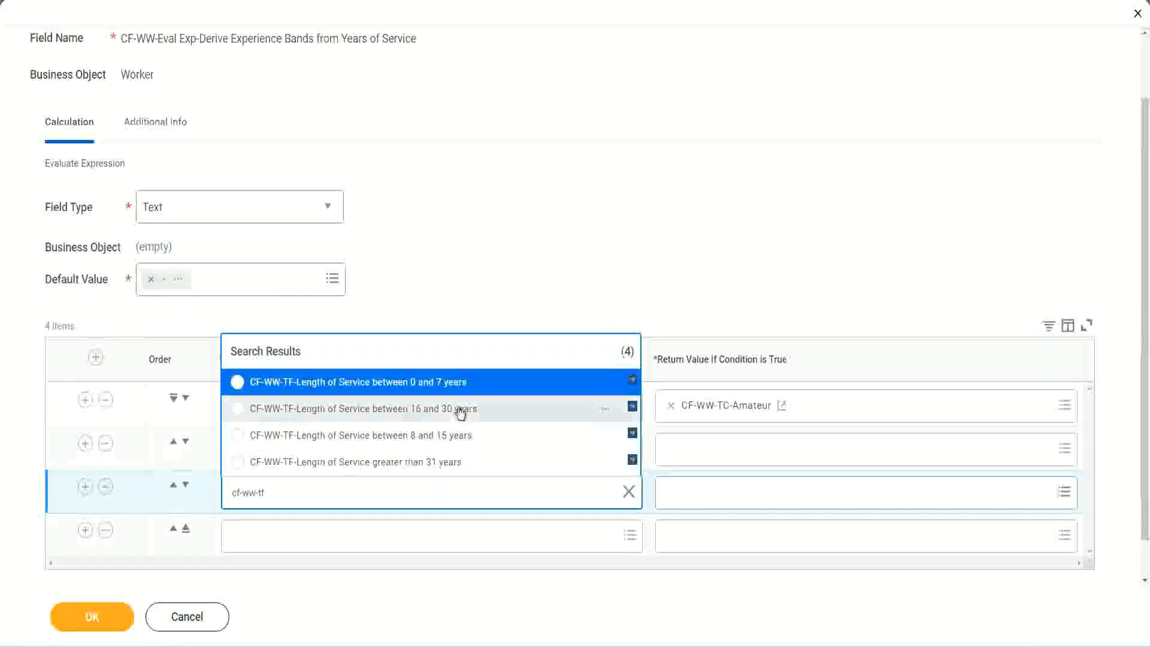
left_click(462, 411)
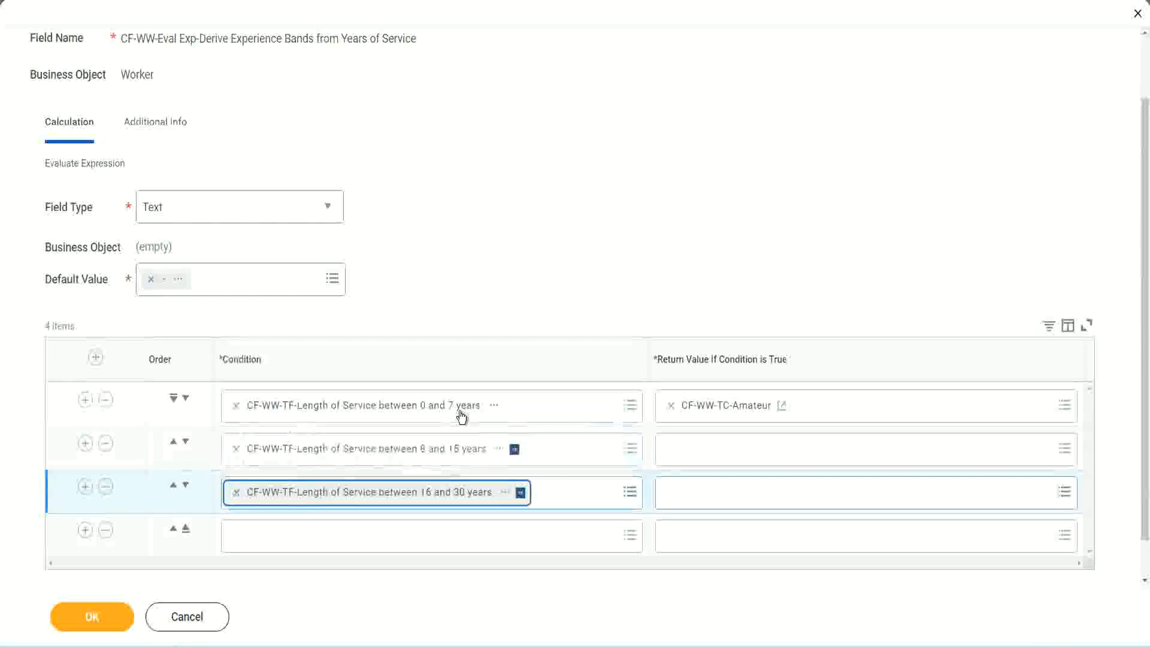
Set the fourth row's condition to CF-WW-TF-Length of Service greater than 31 years
left_click(272, 538)
type("c")
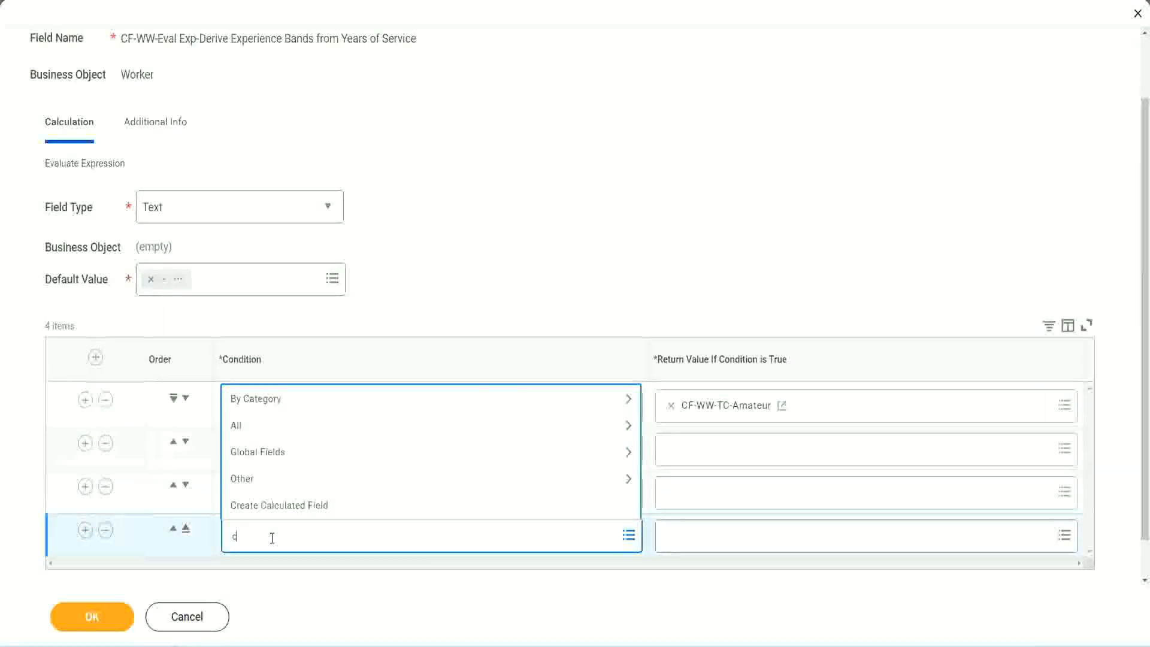
type("f-ww")
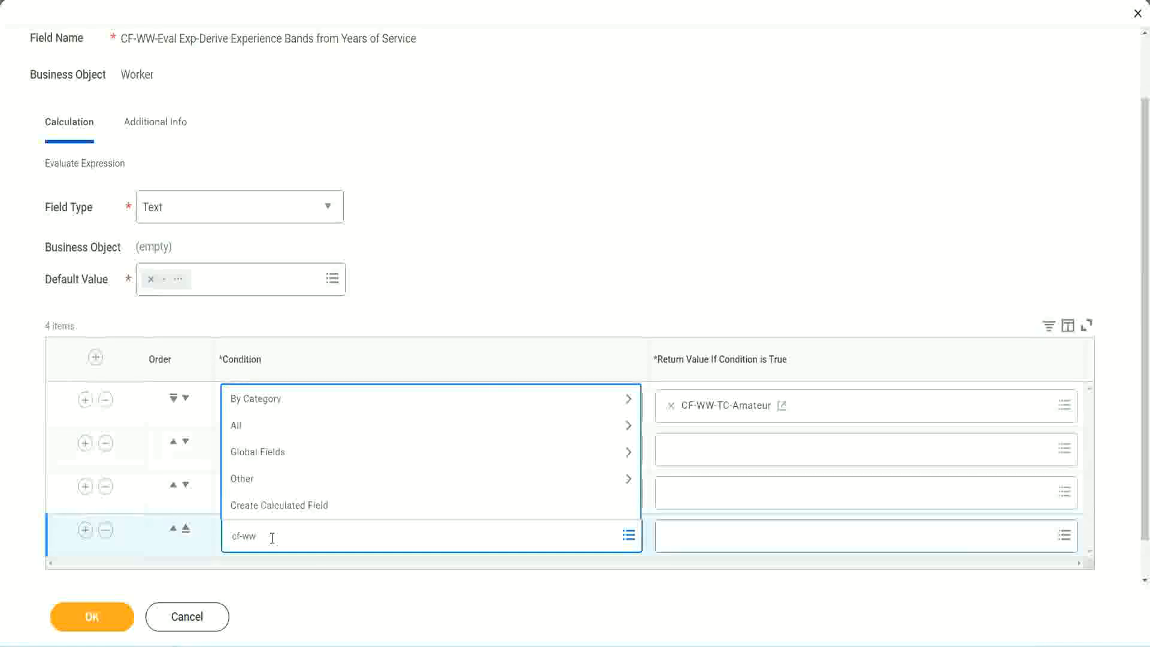
type(" tf 31")
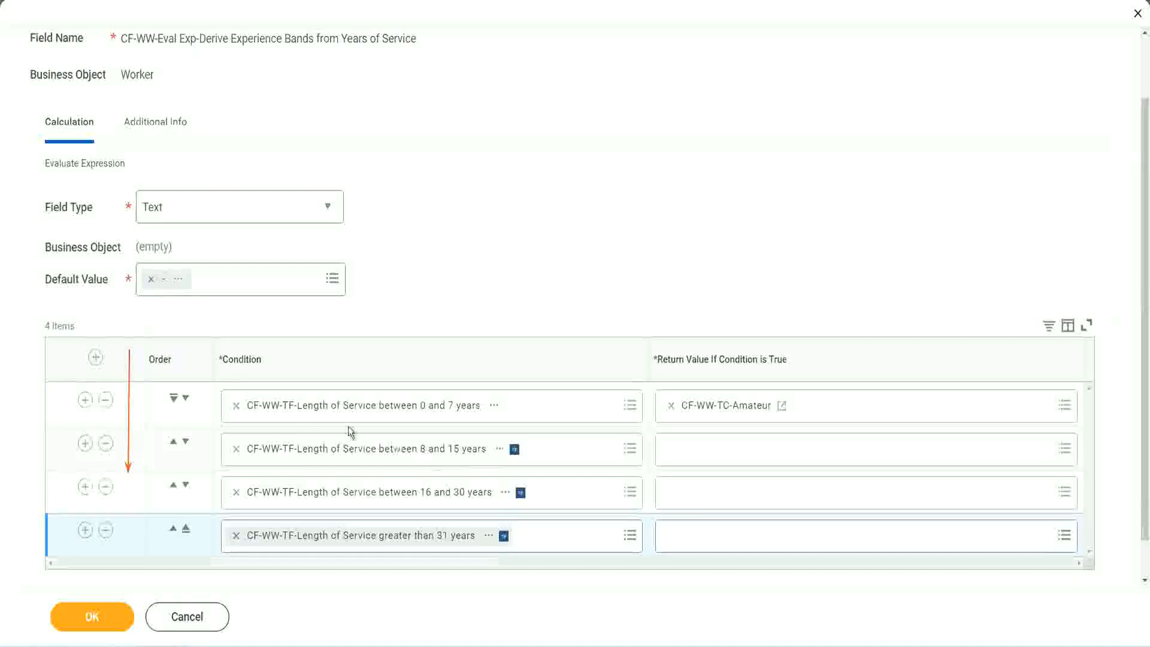
Try moving the 8 to 15 years condition above the 0 to 7 years condition, and restore the original row order
left_click(174, 444)
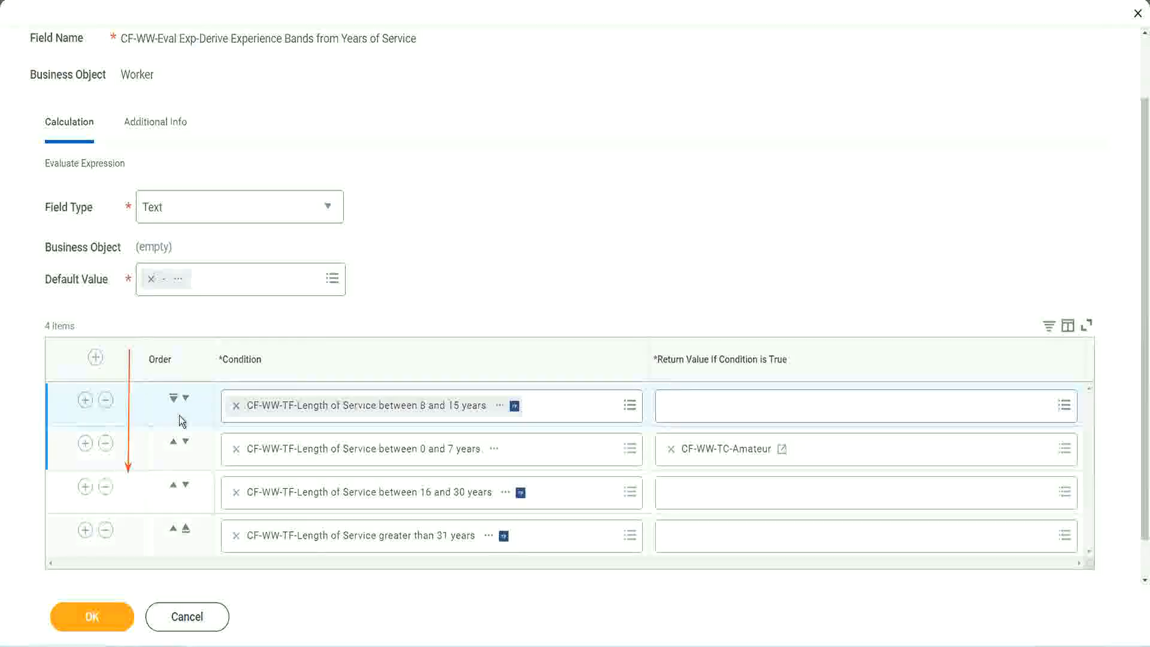
left_click(186, 398)
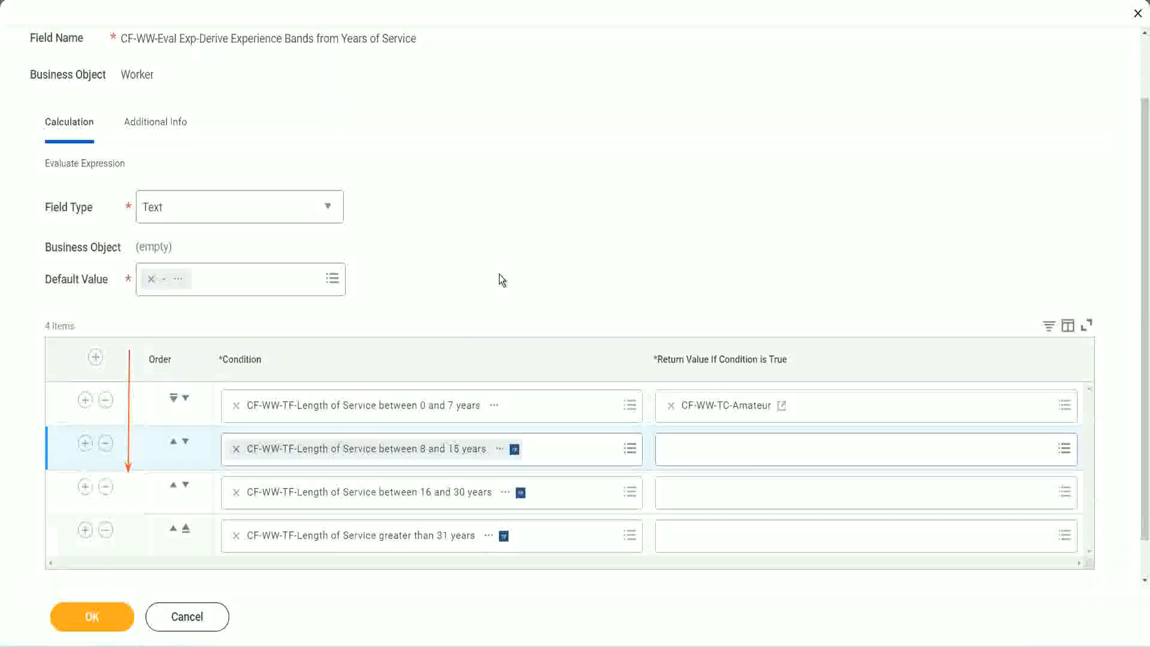
left_click(172, 444)
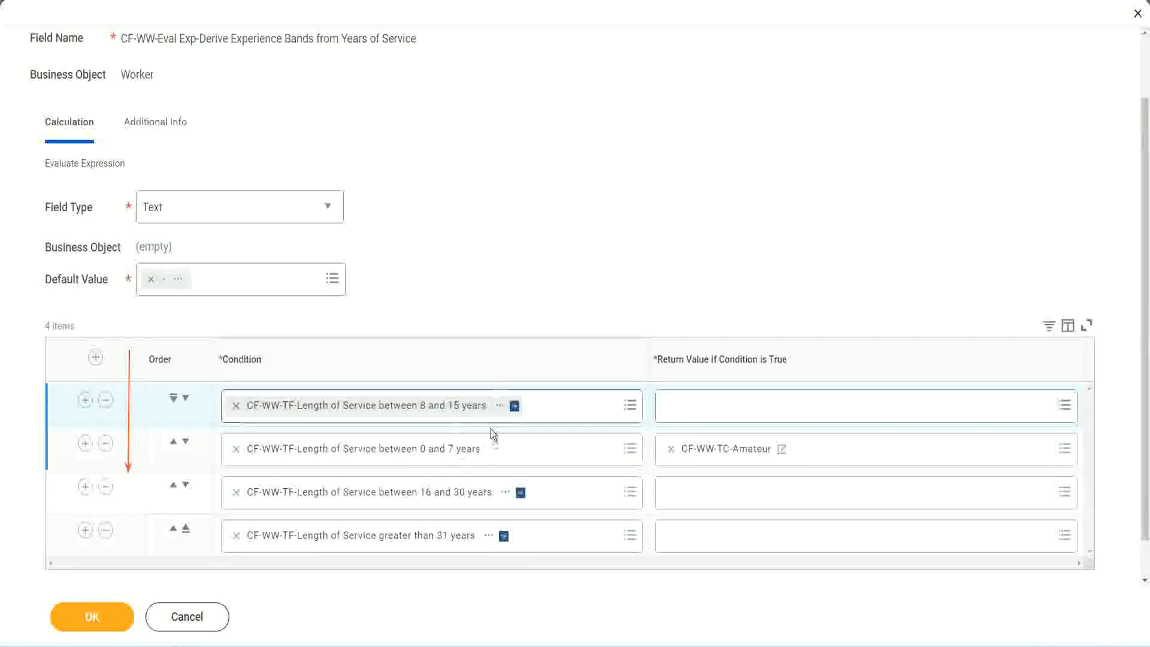
left_click(471, 410)
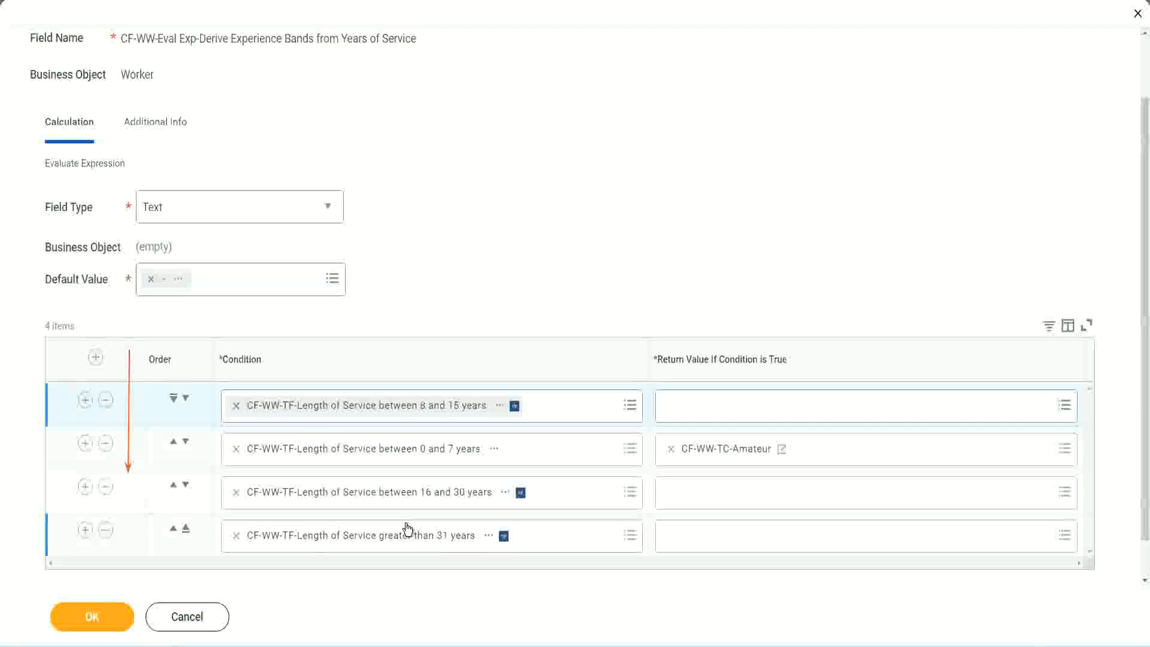
right_click(728, 458)
left_click(756, 515)
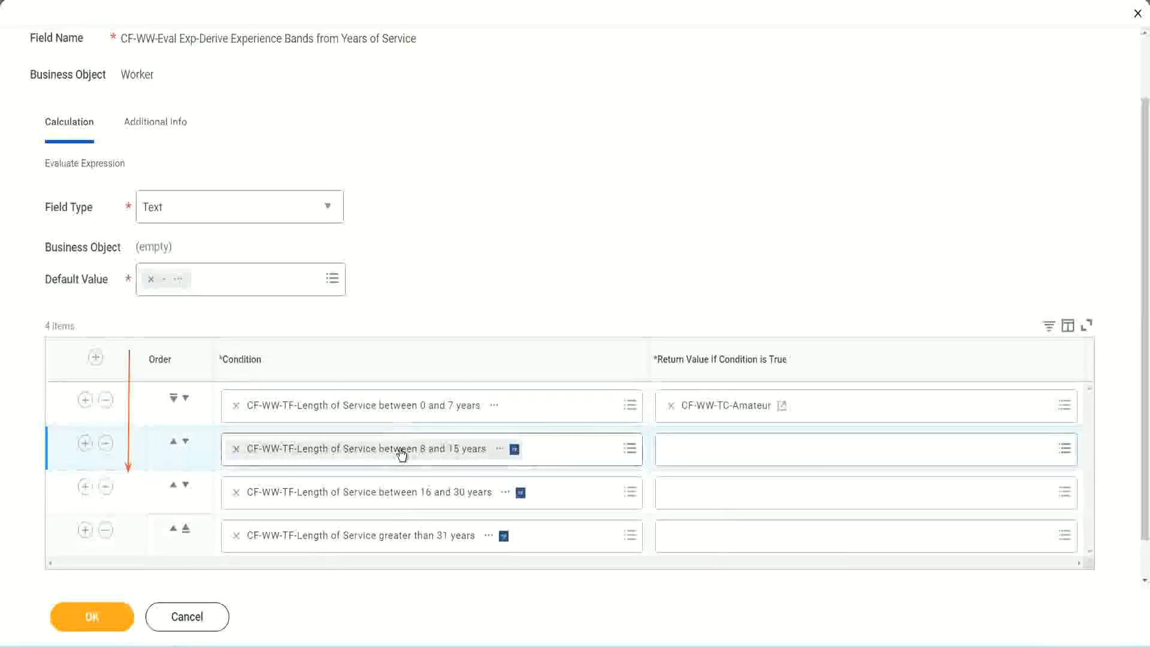
Create a calculated field named CF-WW-TC-Experienced for the second row's return value, with business object Global and function Text Constant
left_click(675, 452)
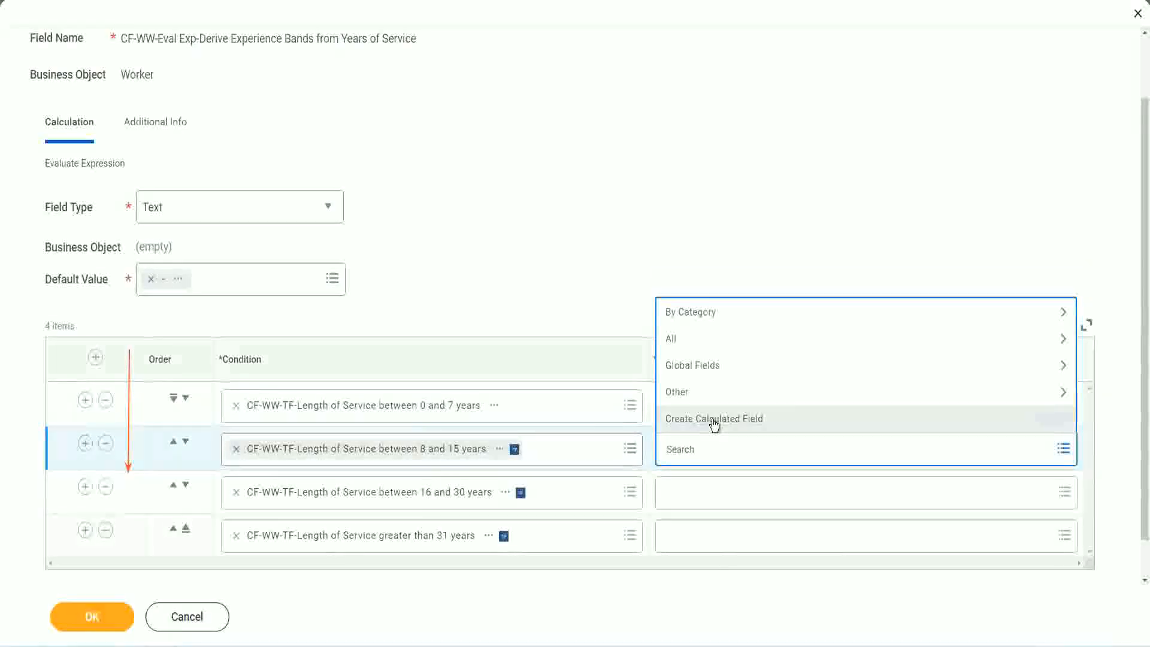
left_click(713, 420)
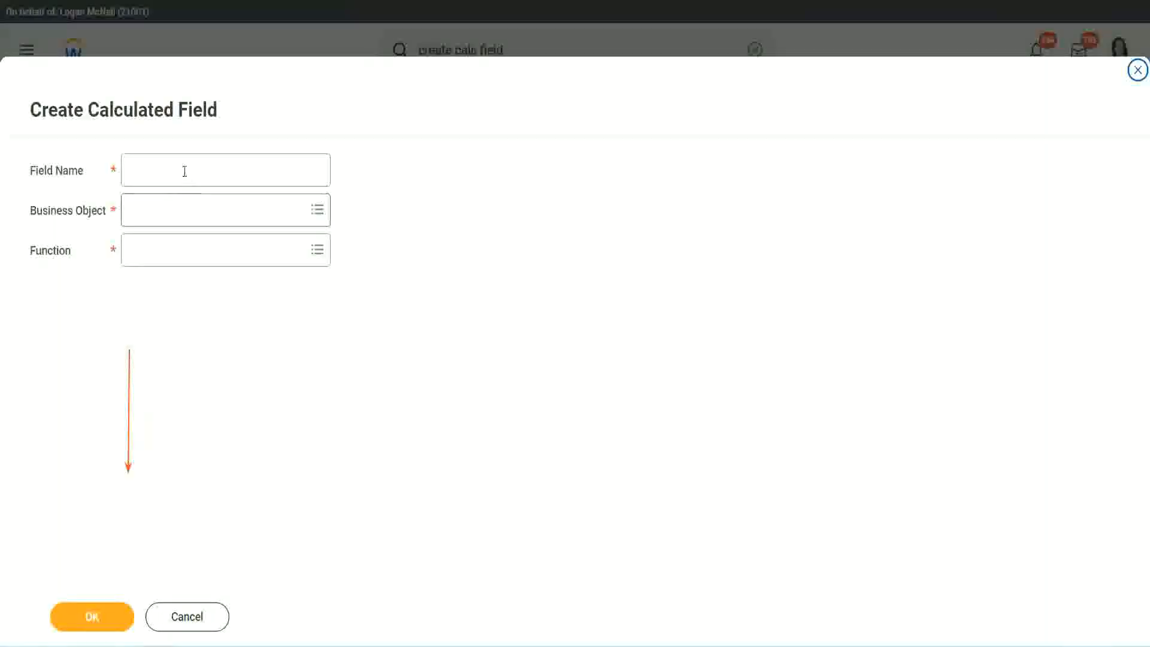
left_click(183, 170)
key("ctrl+v")
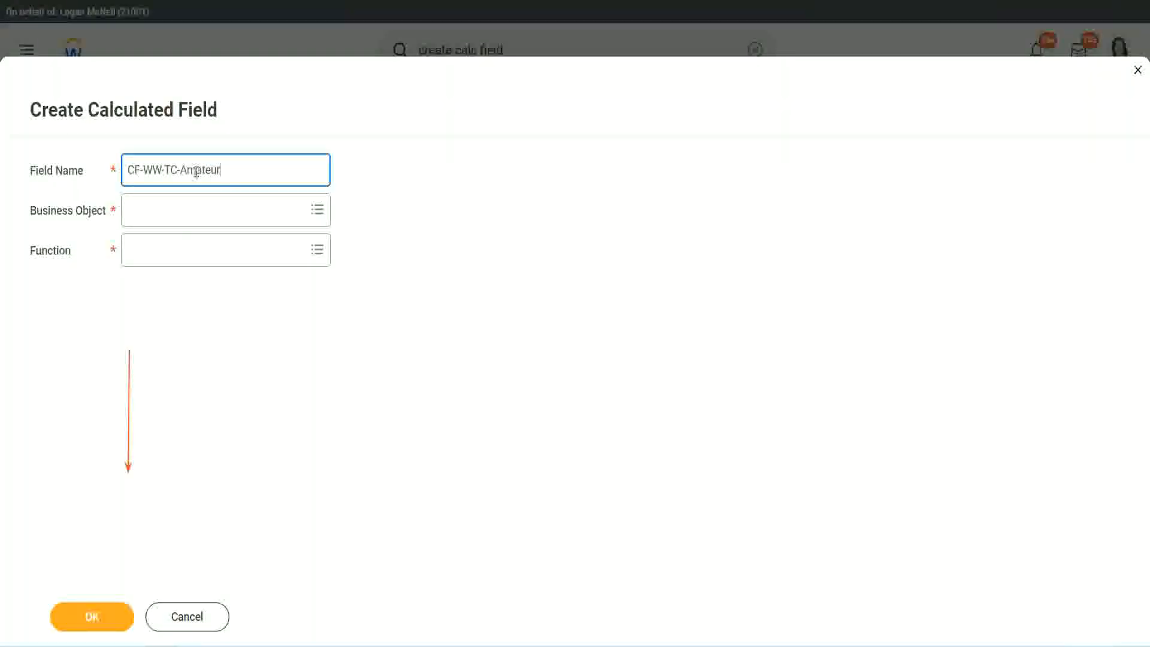
double_click(197, 171)
type("Expe")
type("rienced")
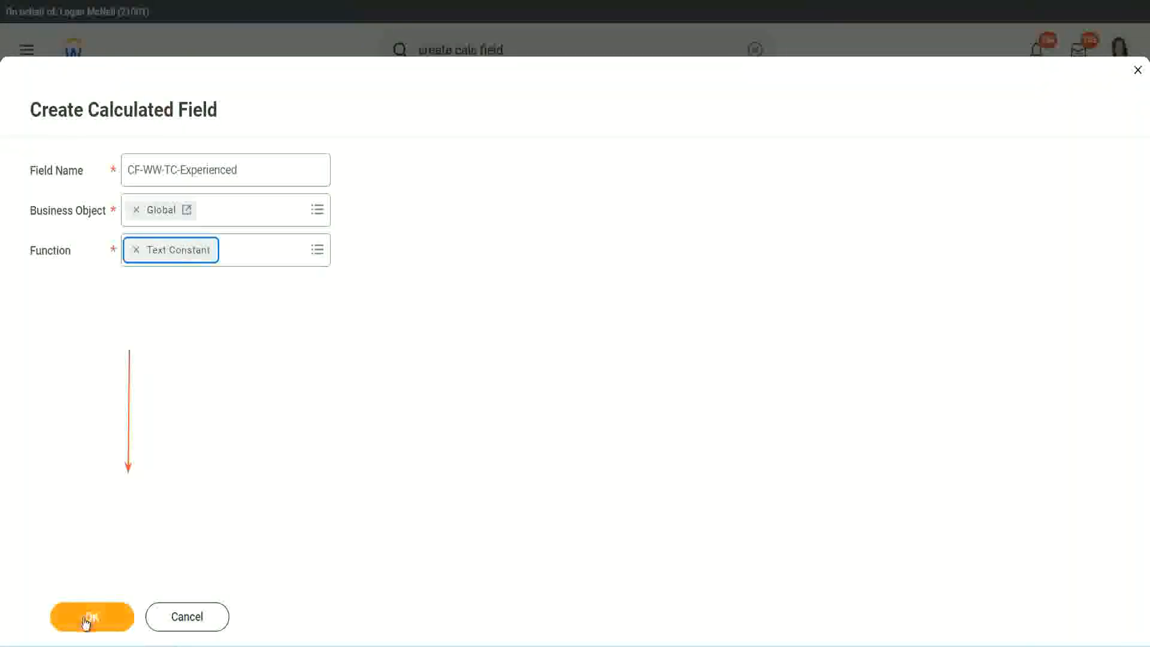
Continue to the field's definition, set its text constant to Experienced and save it as the second row's return value
left_click(92, 616)
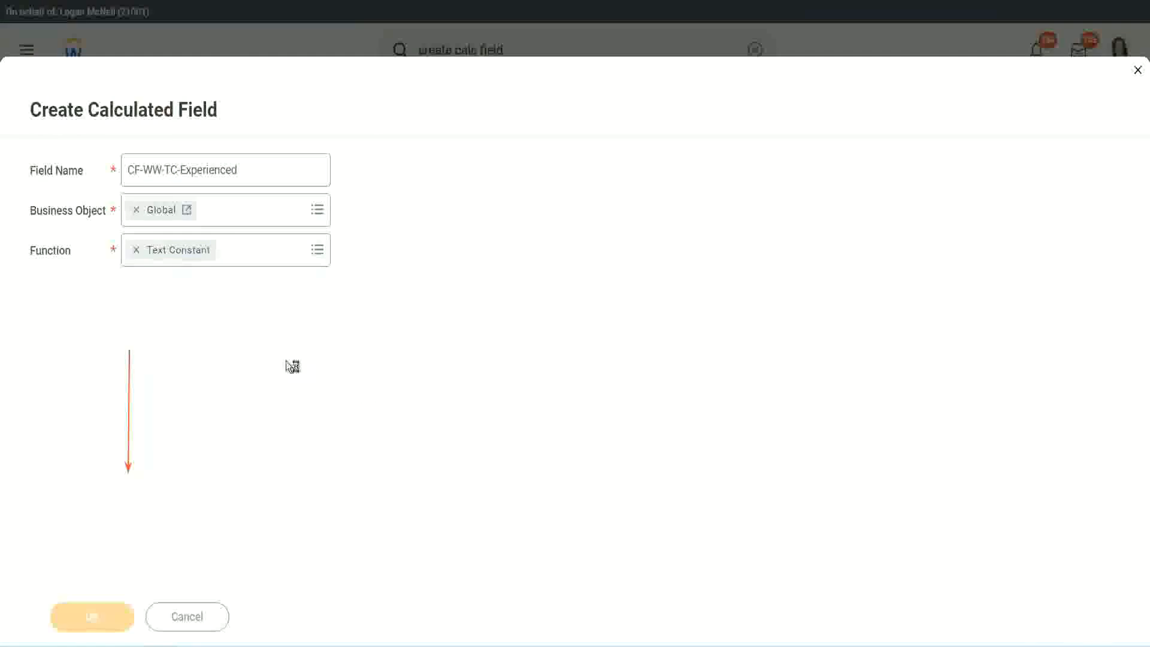
left_click(176, 339)
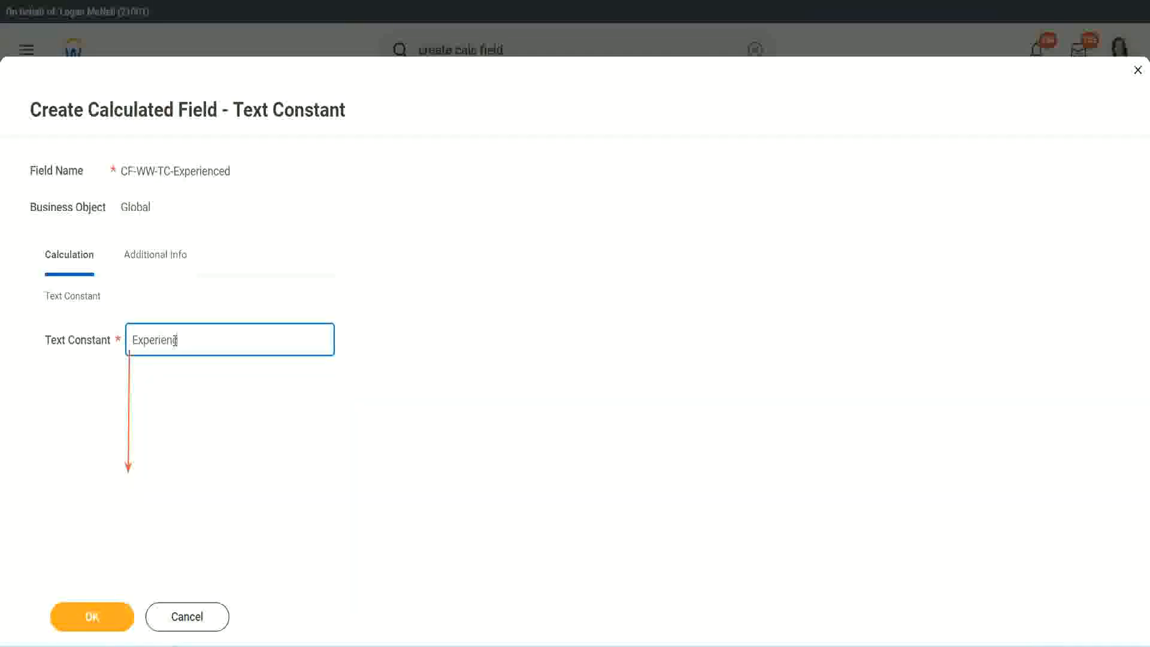
left_click(96, 616)
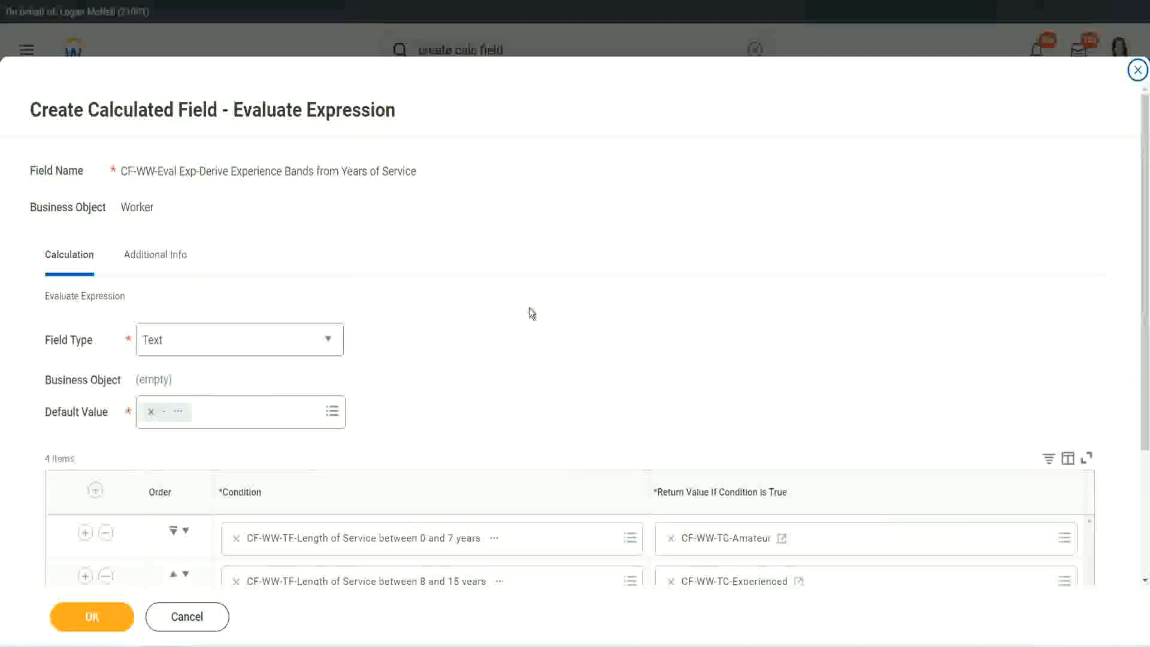
Start a new calculated field for the third row's return value and paste the copied name CF-WW-TC-Amateur as its field name
scroll(529, 307, "down", 2)
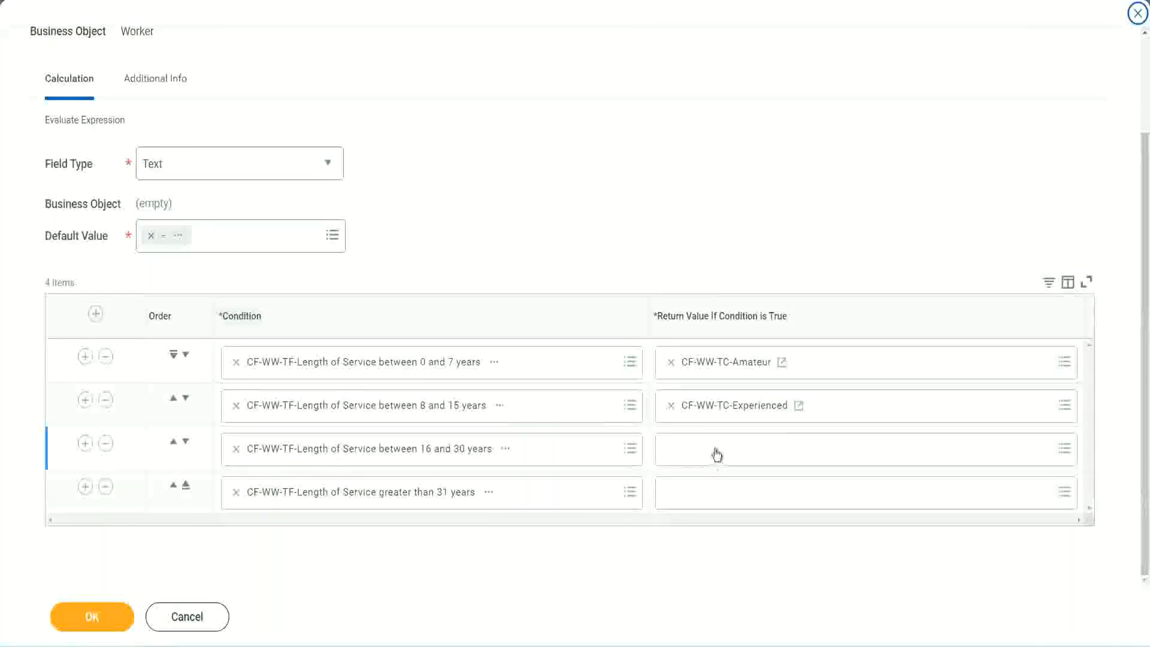
left_click(716, 448)
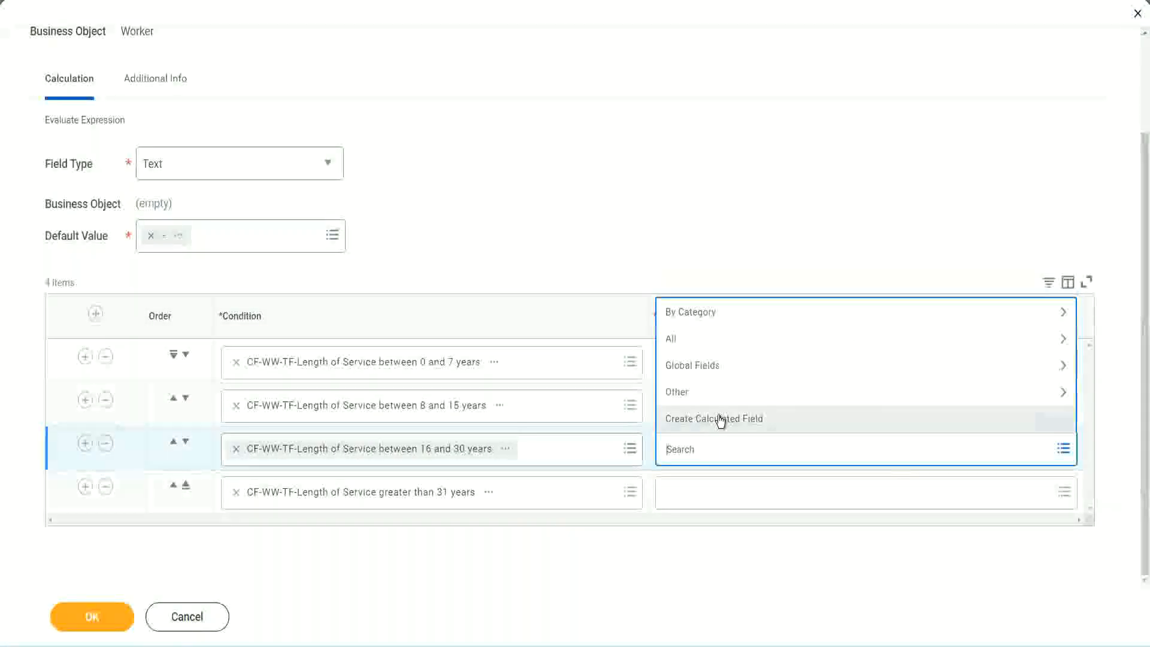
left_click(720, 420)
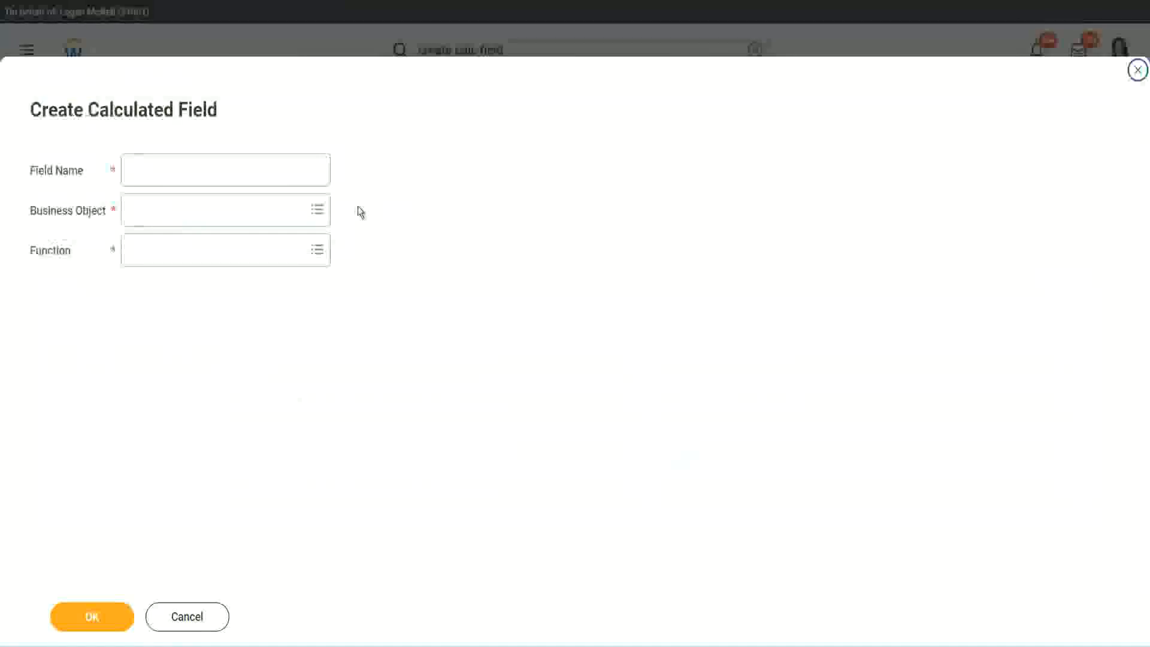
left_click(243, 169)
type("CF-WW-TC-Amount")
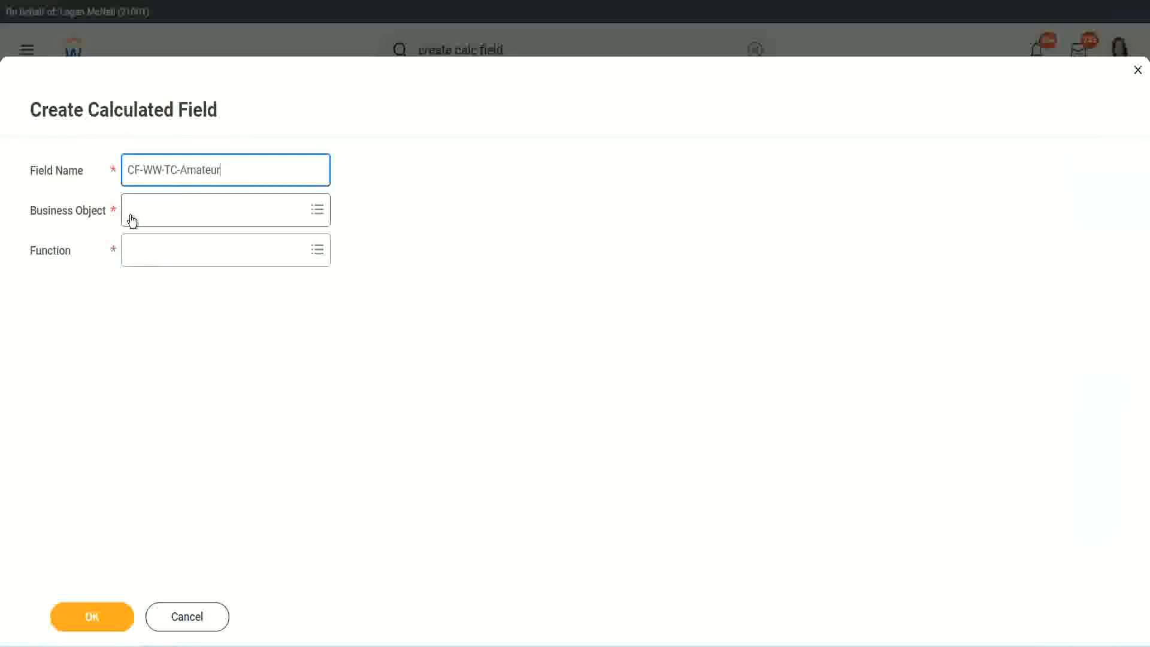
Set the business object of the third row's new return-value field to Global
left_click(131, 211)
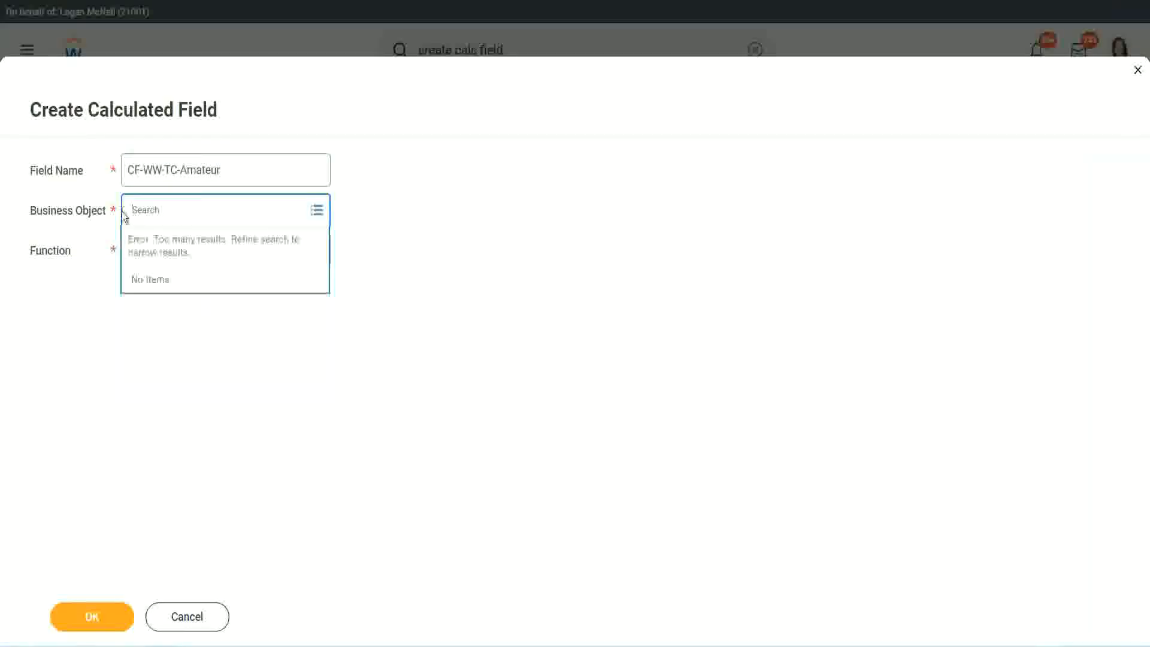
type("global")
key("Return")
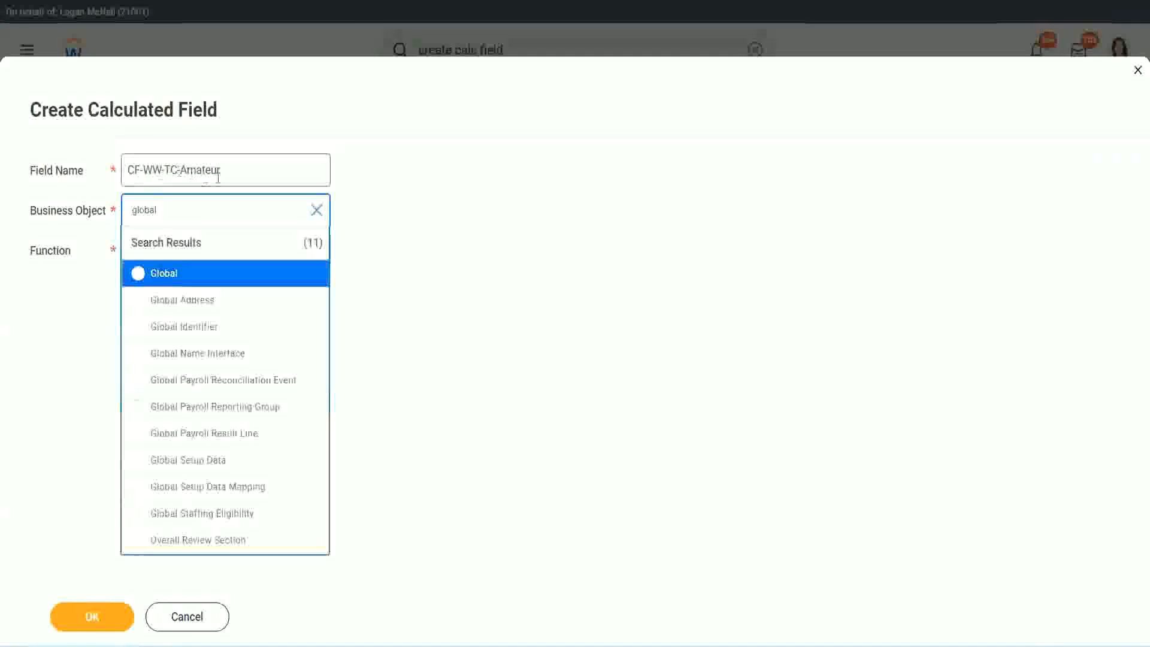
left_click(162, 275)
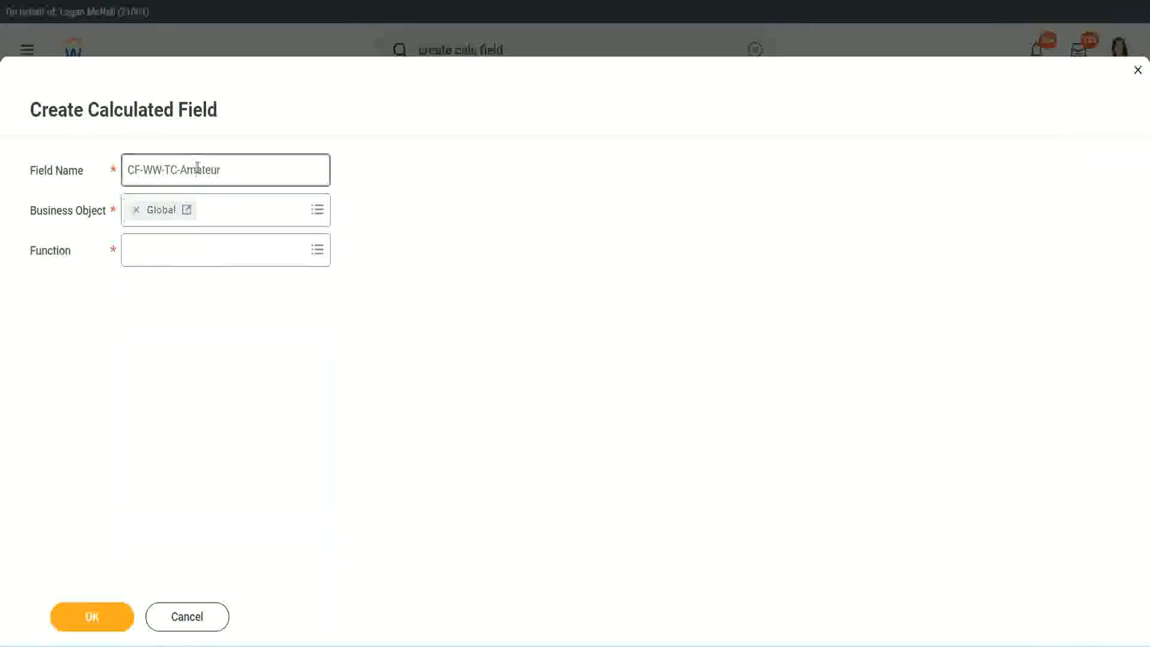
Change the field name to CF-WW-TC-Senior, choose Text Constant as its function and continue to its definition
double_click(210, 169)
type("Senior")
left_click(183, 260)
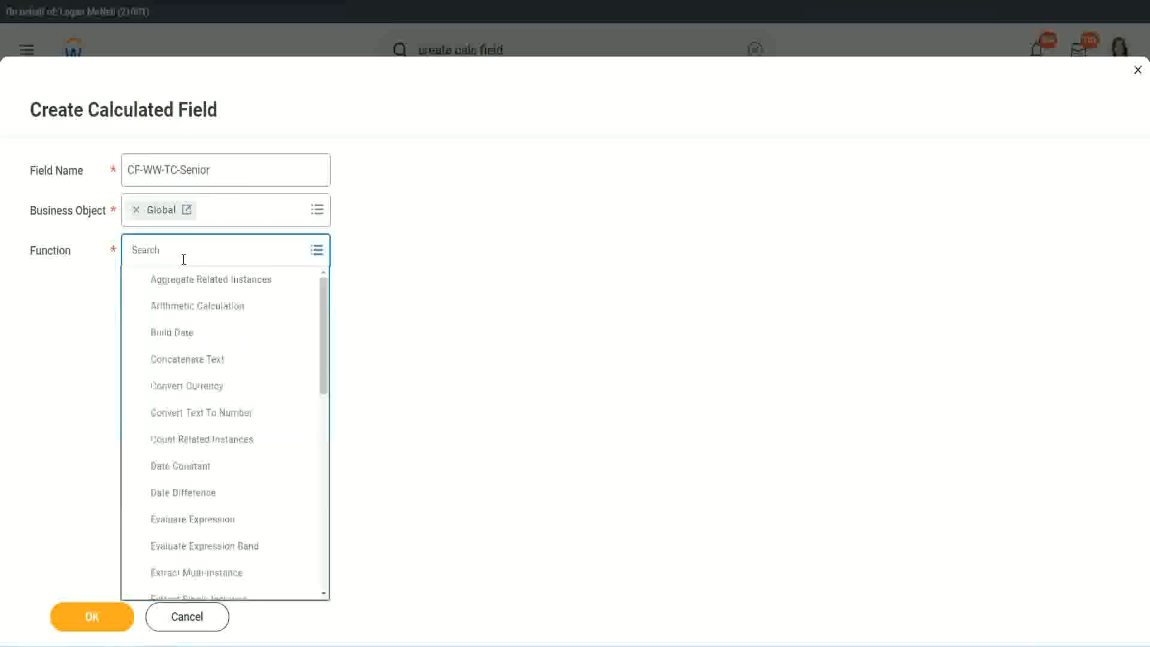
type("tc")
left_click(179, 309)
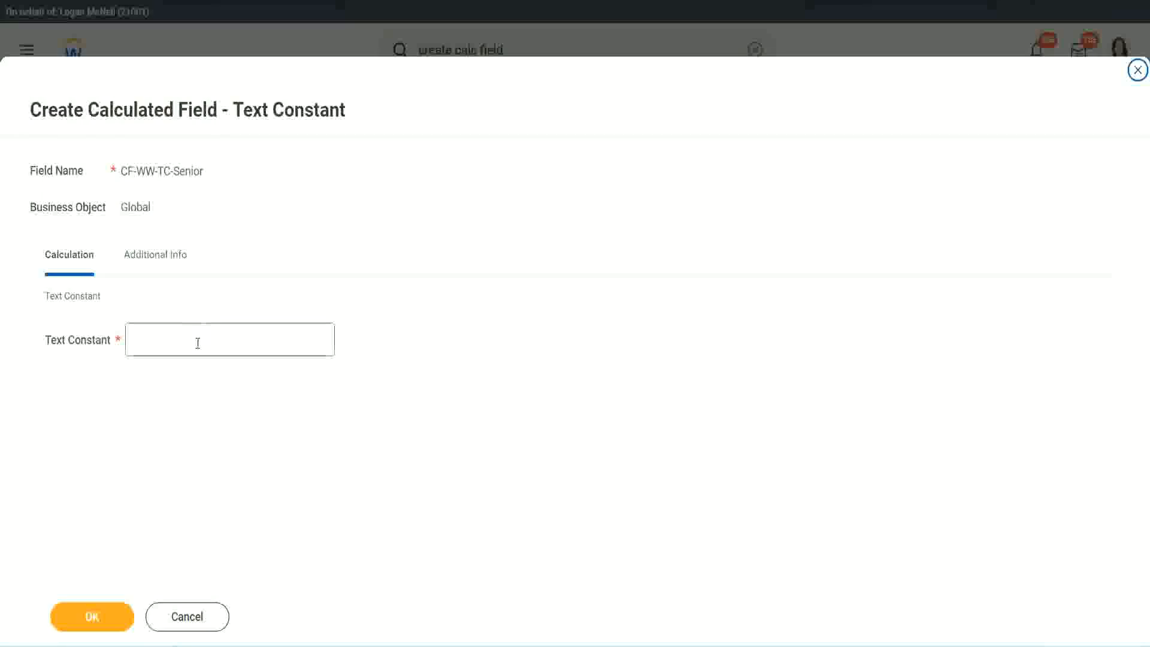
Set the text constant to Senior and save the field as the third row's return value
left_click(194, 337)
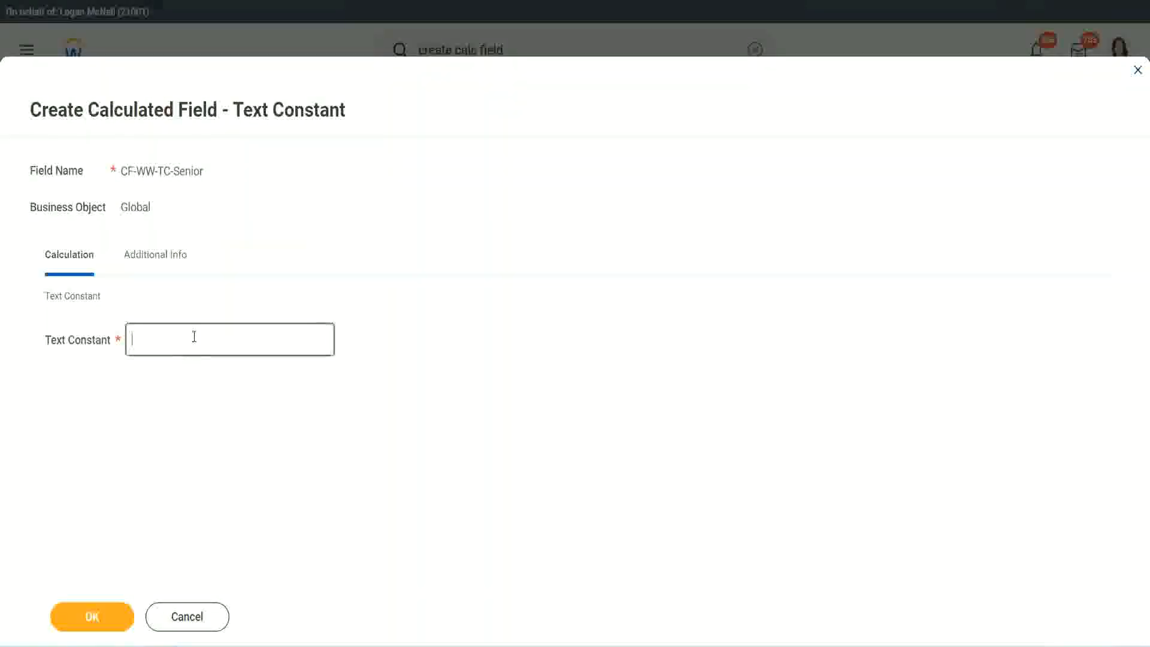
type("Senior")
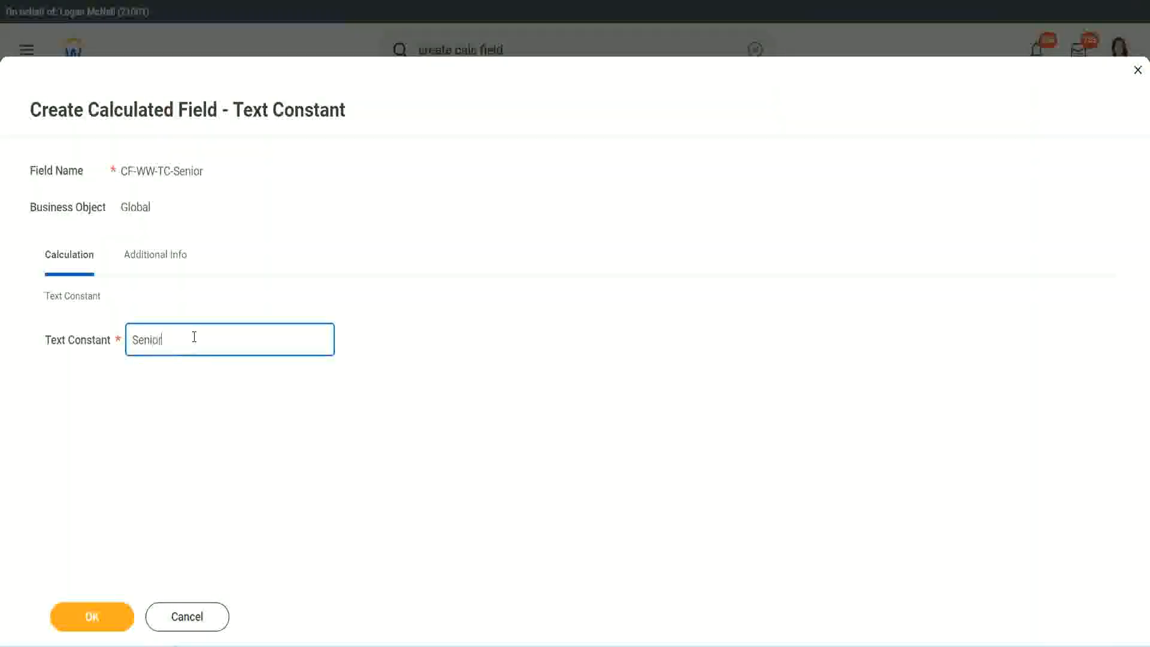
left_click(114, 626)
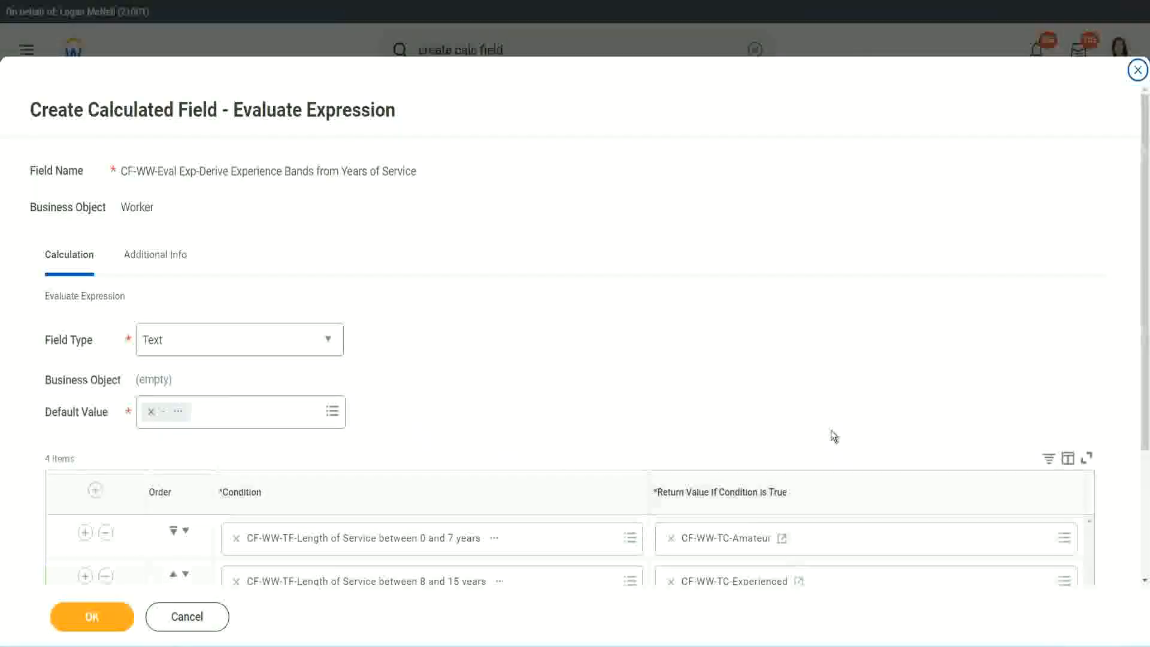
Copy the name CF-WW-TC-Senior and start a new calculated field for the fourth row's return value
scroll(831, 432, "down", 3)
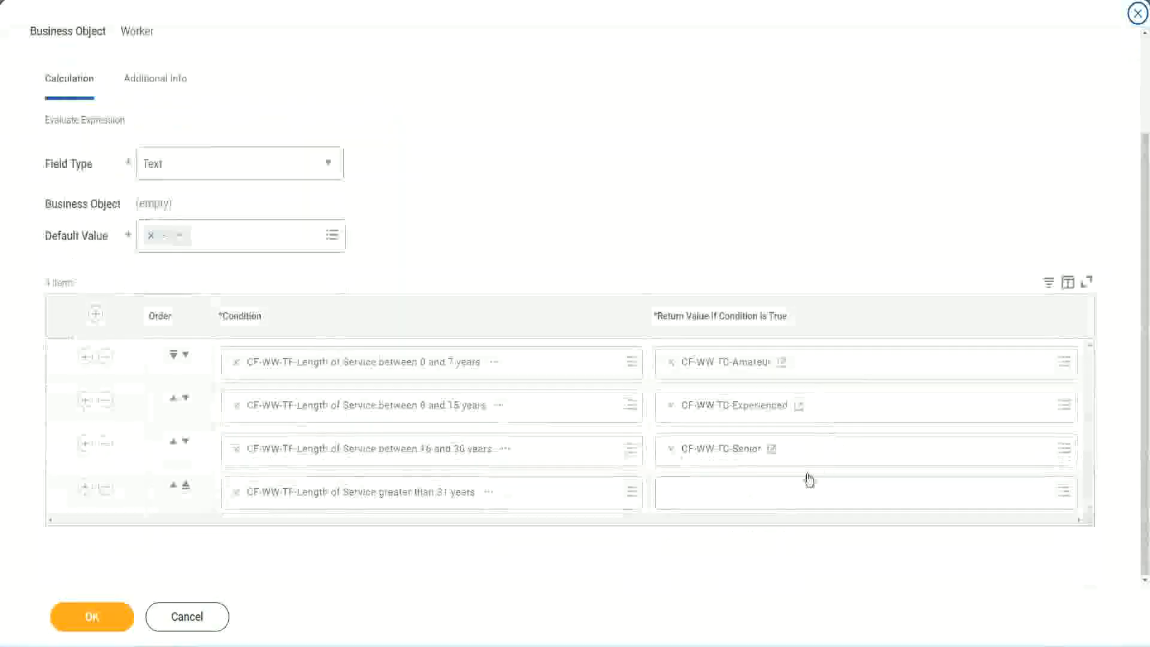
right_click(700, 455)
left_click(726, 521)
left_click(700, 501)
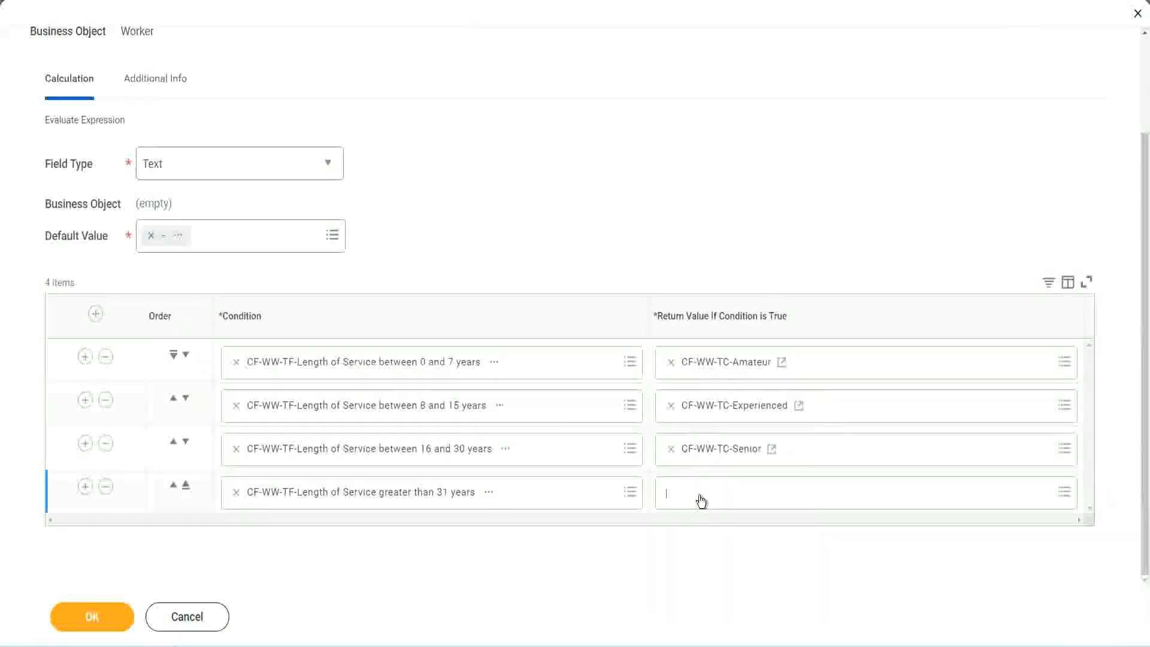
left_click(712, 465)
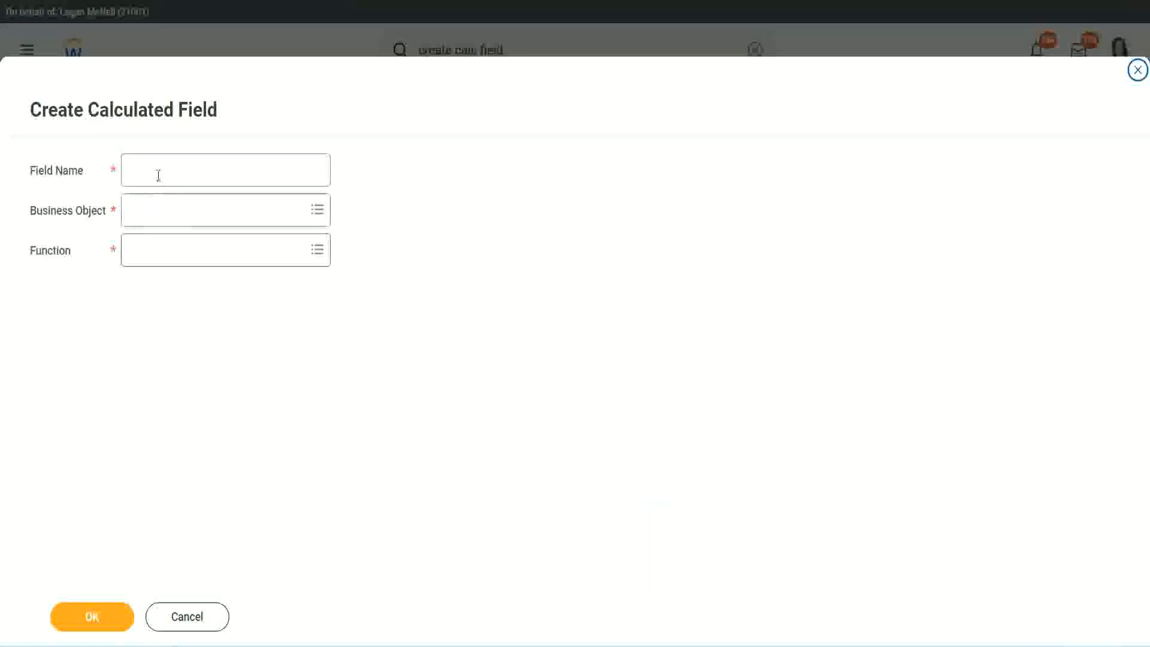
Paste the copied name as the new field's name and change it to CF-WW-TC-Legend
left_click(159, 174)
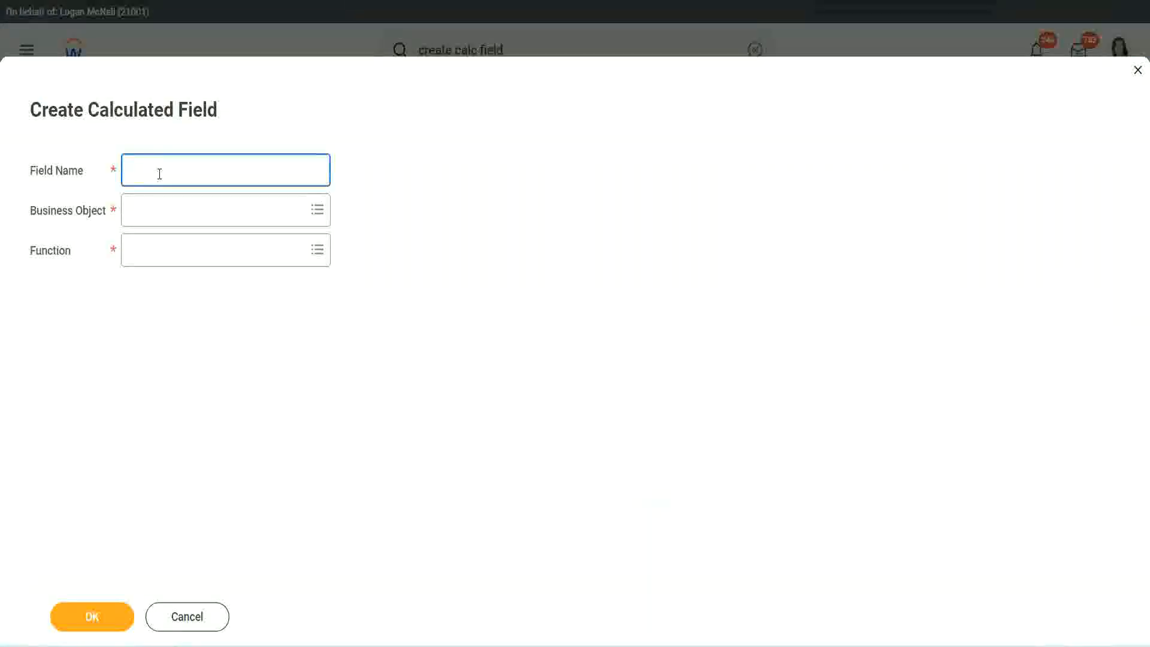
key("ctrl+v")
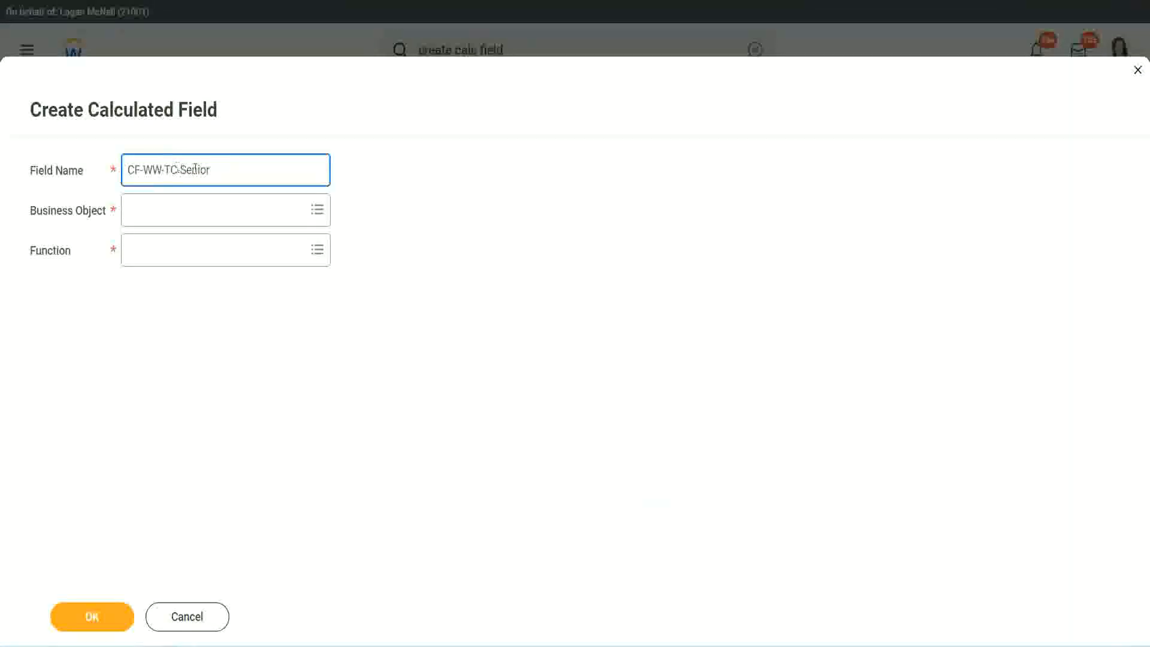
key("ctrl+shift+Left")
type("Le")
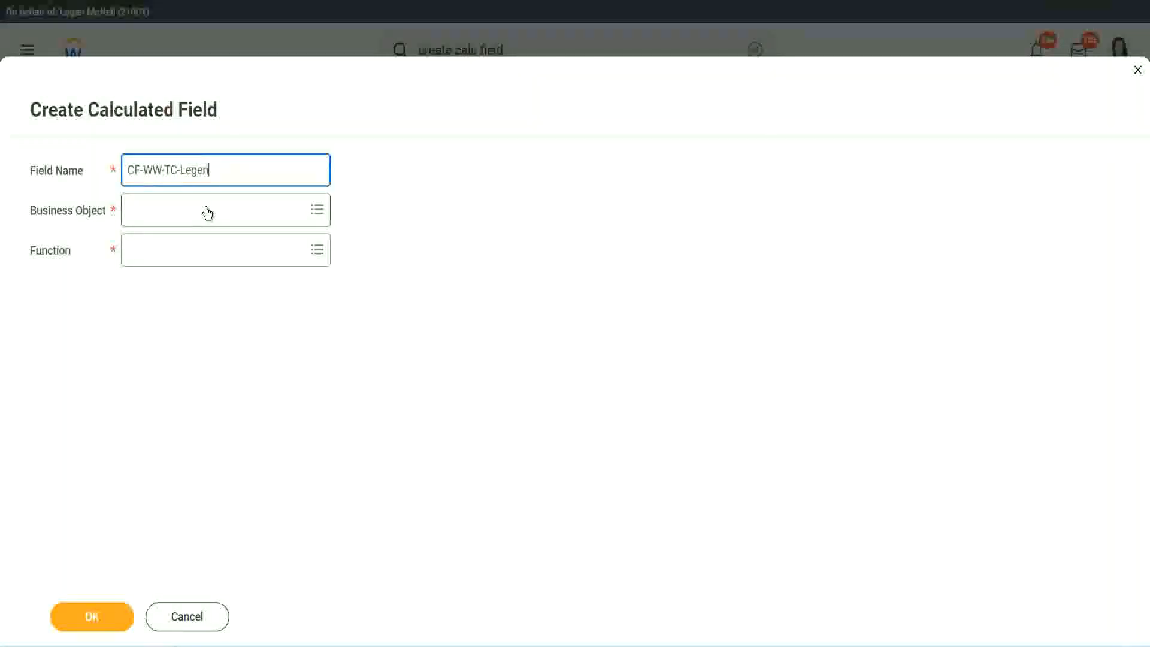
Set the field's business object to Global and its function to Text Constant, and continue to its definition
left_click(162, 218)
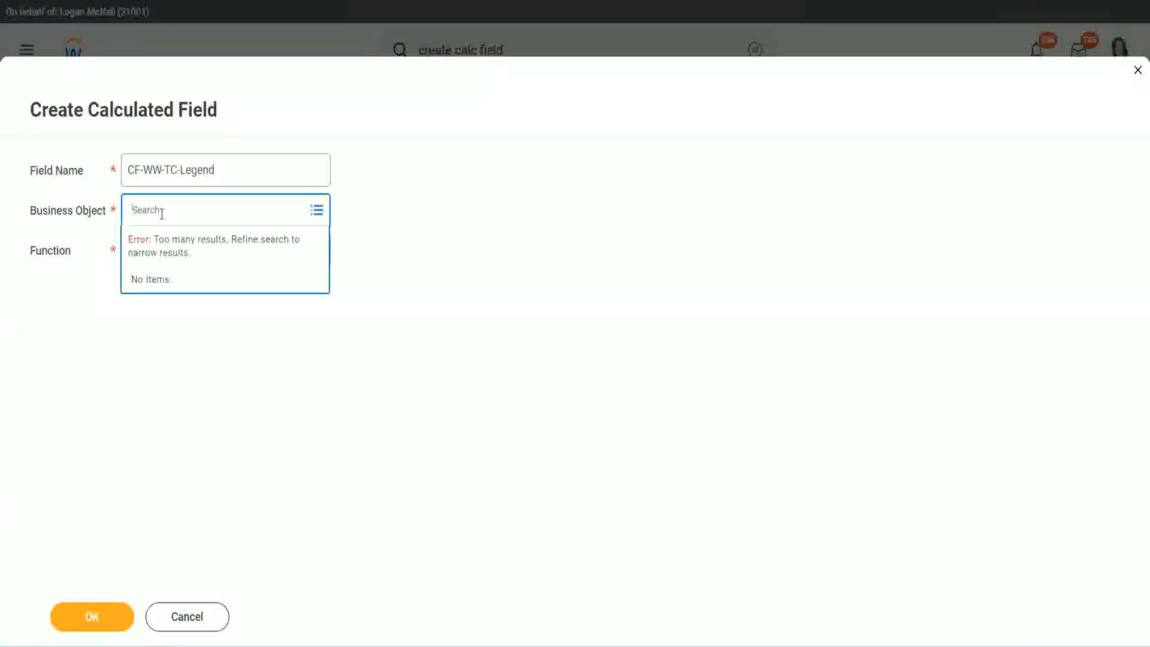
type("Global")
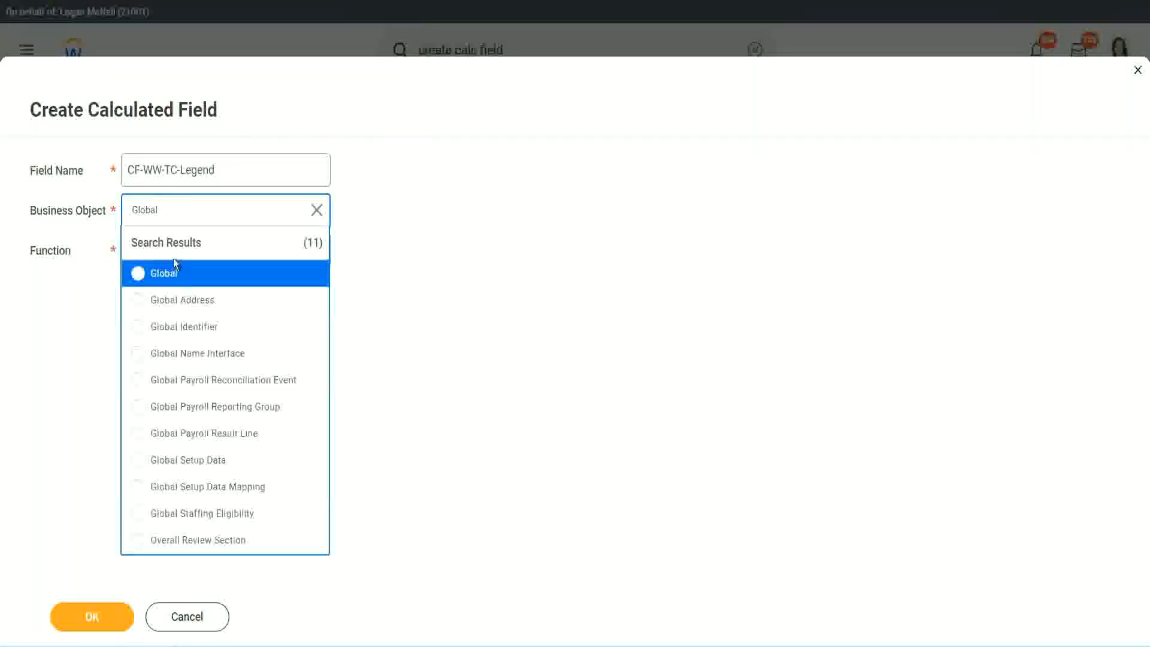
left_click(171, 275)
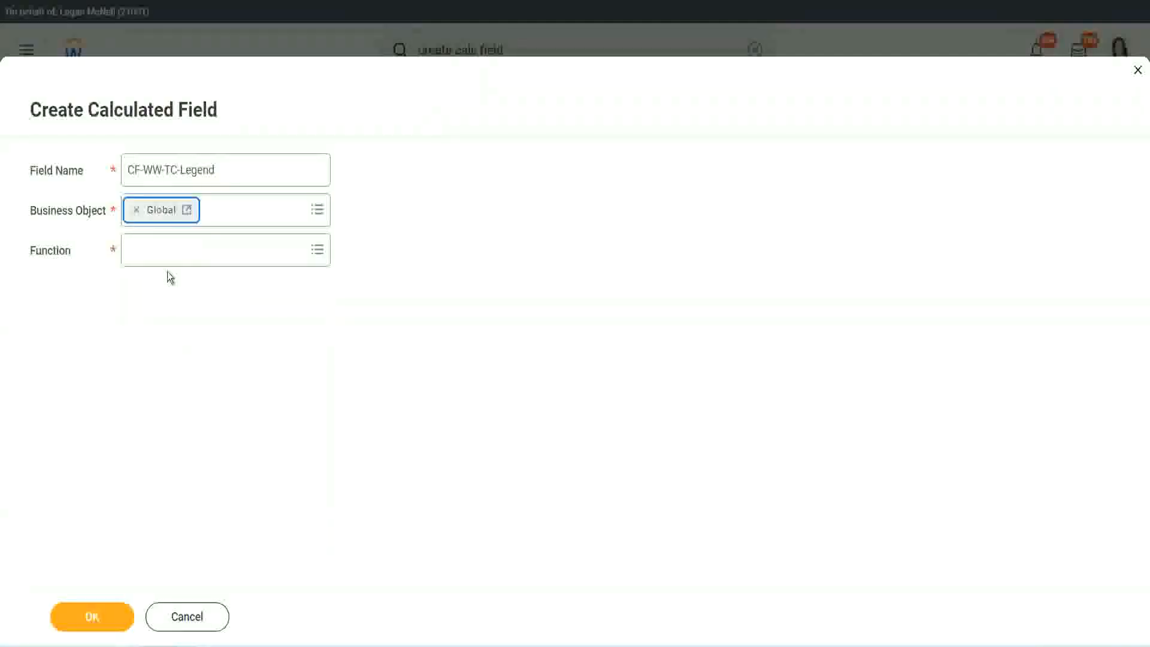
left_click(166, 247)
type("tc")
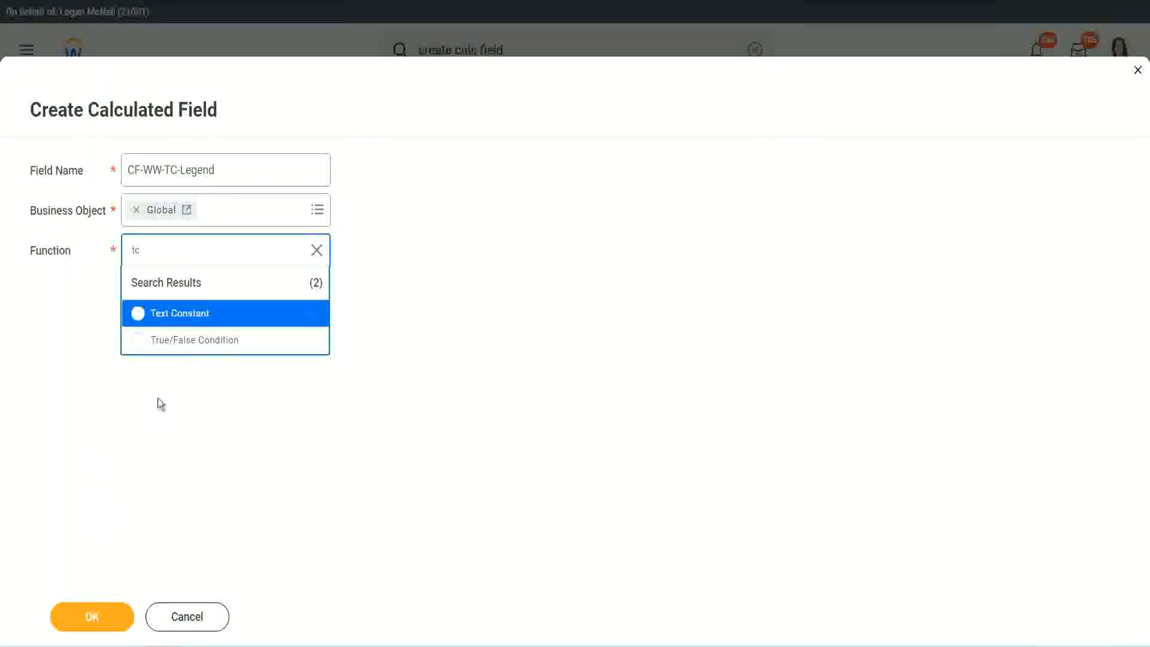
left_click(223, 318)
left_click(85, 618)
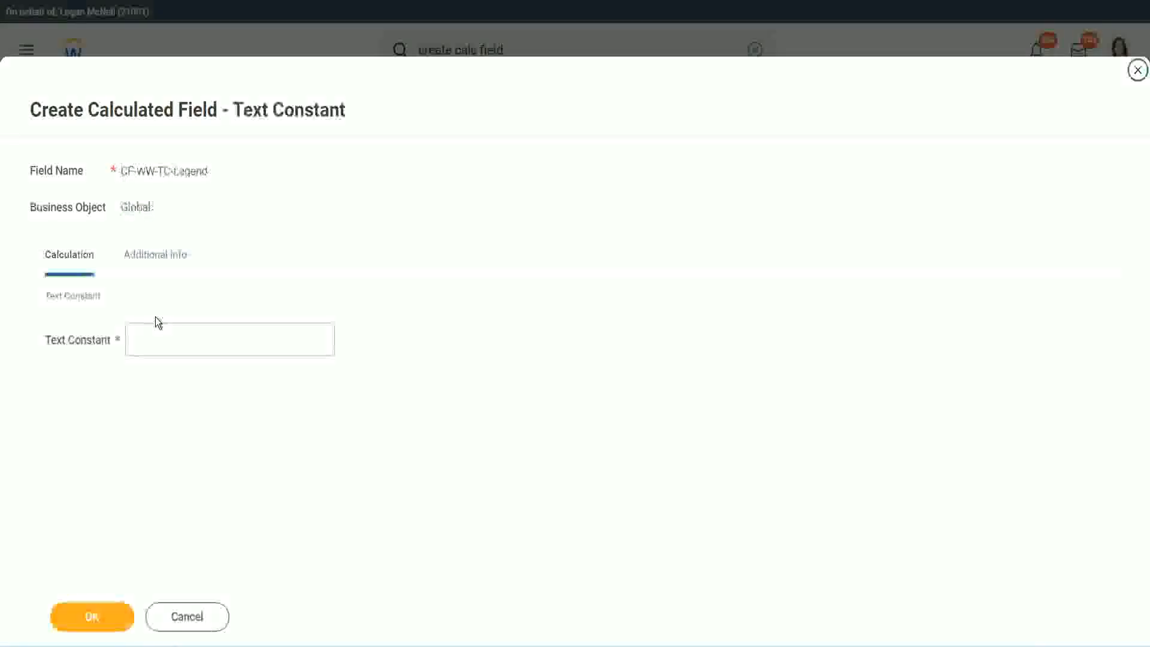
Set the text constant to Legend and save the field as the fourth row's return value
left_click(148, 340)
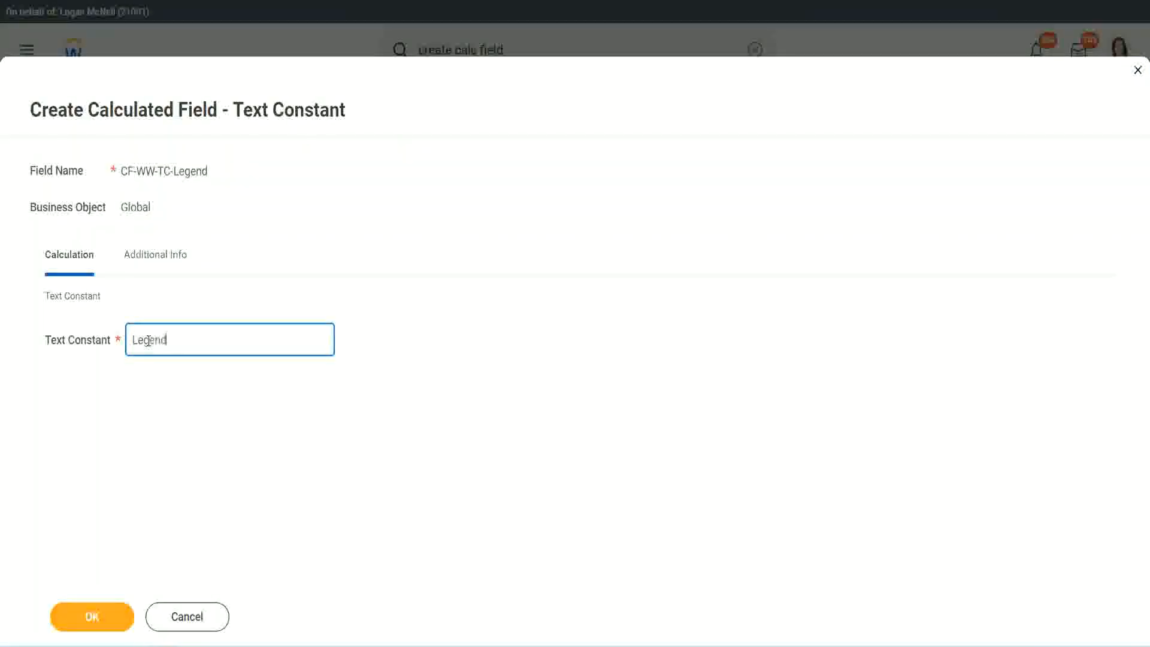
left_click(101, 620)
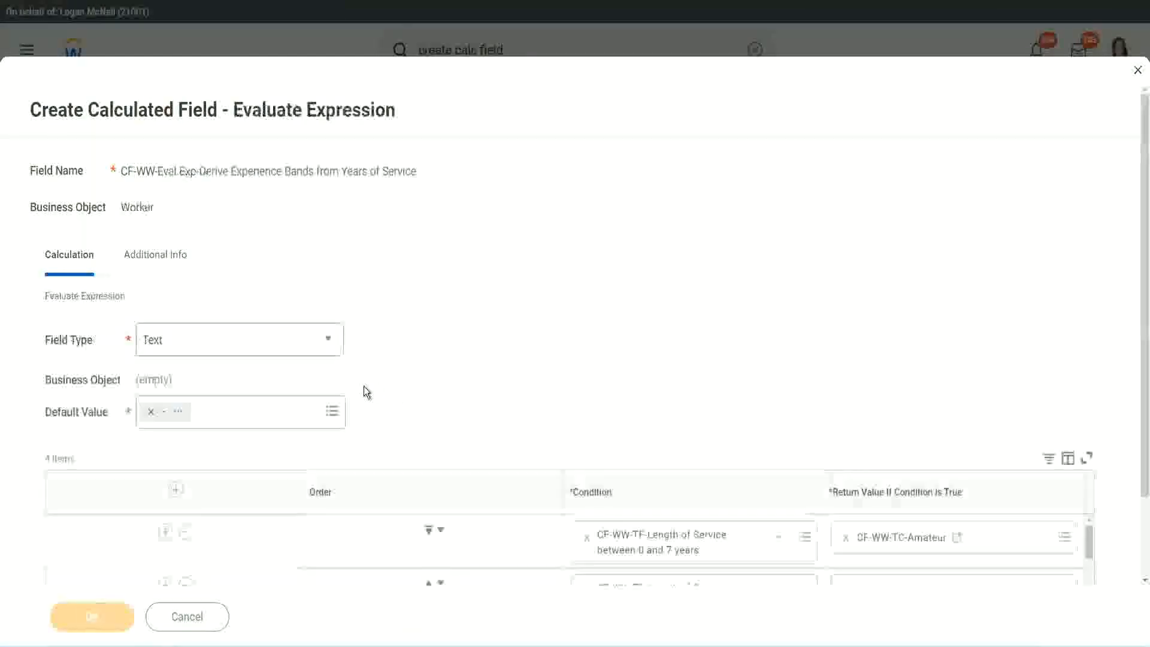
scroll(608, 321, "down", 3)
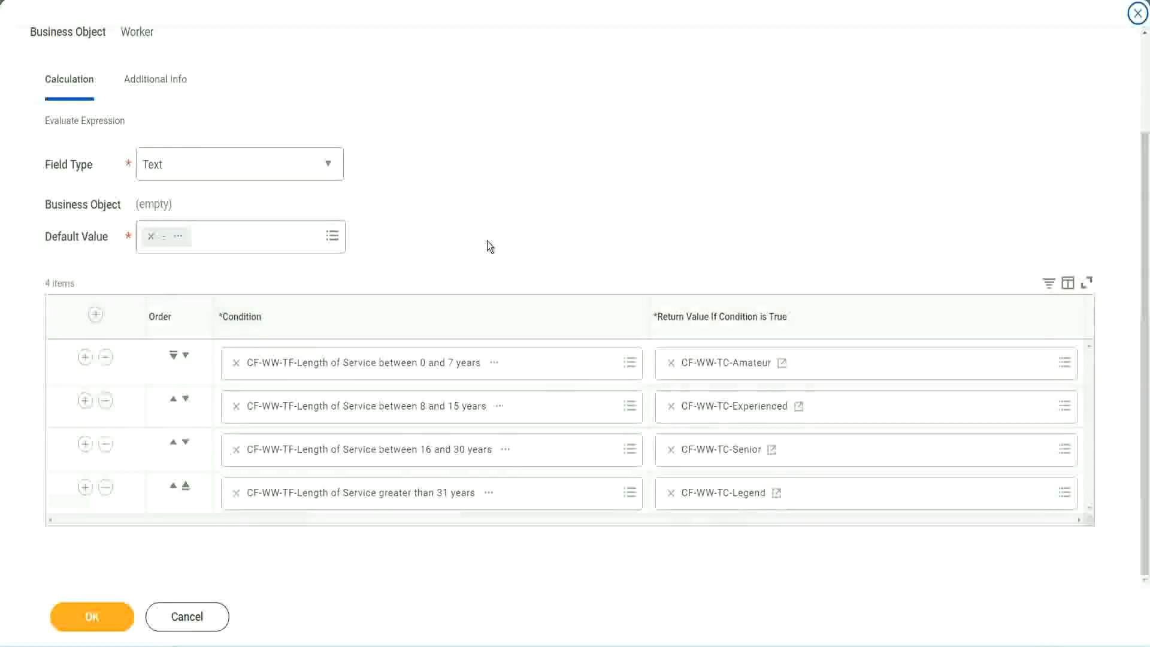
Review the four conditions with their return values and save the Evaluate Expression calculated field
scroll(487, 240, "up", 2)
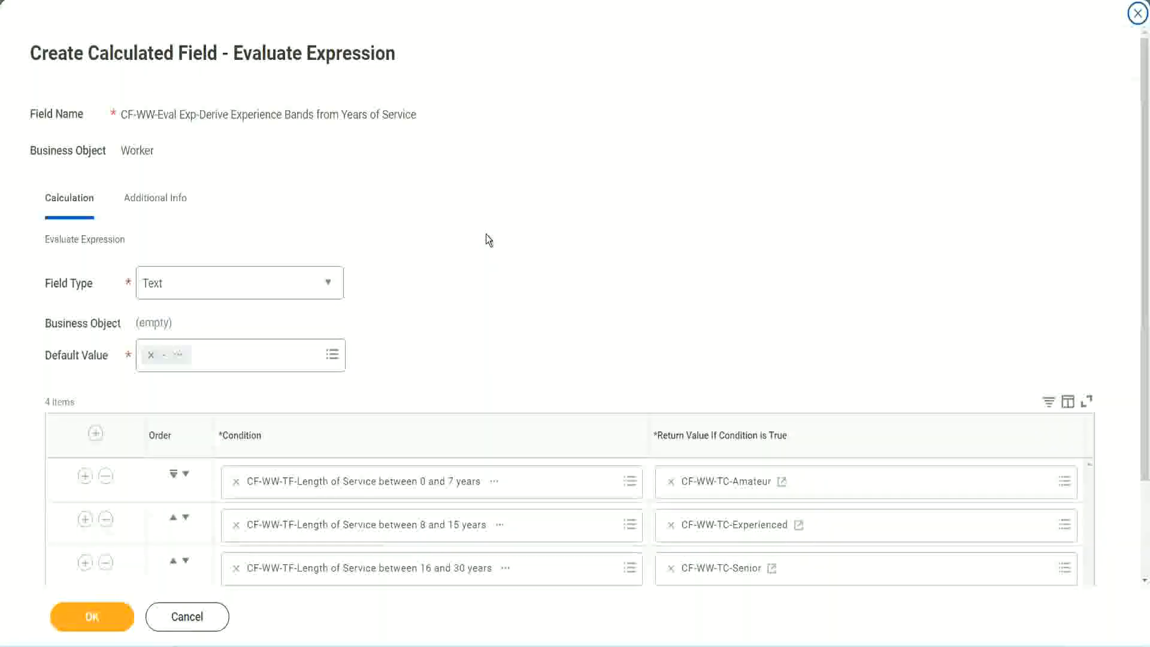
scroll(486, 235, "down", 2)
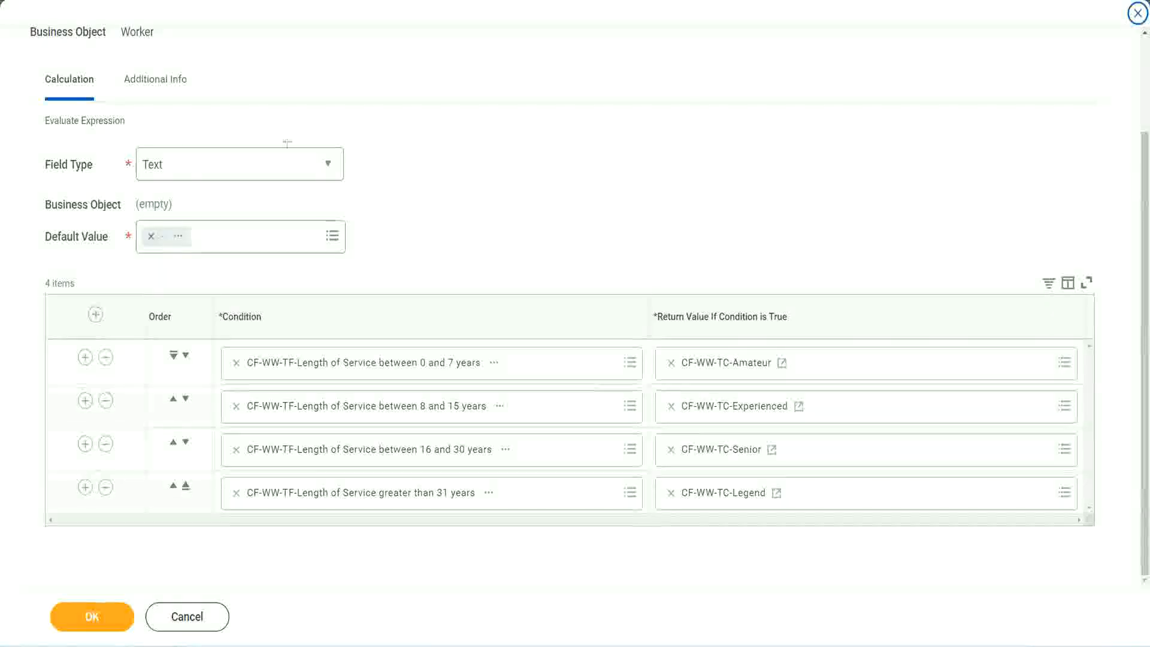
left_click_drag(736, 169, 746, 287)
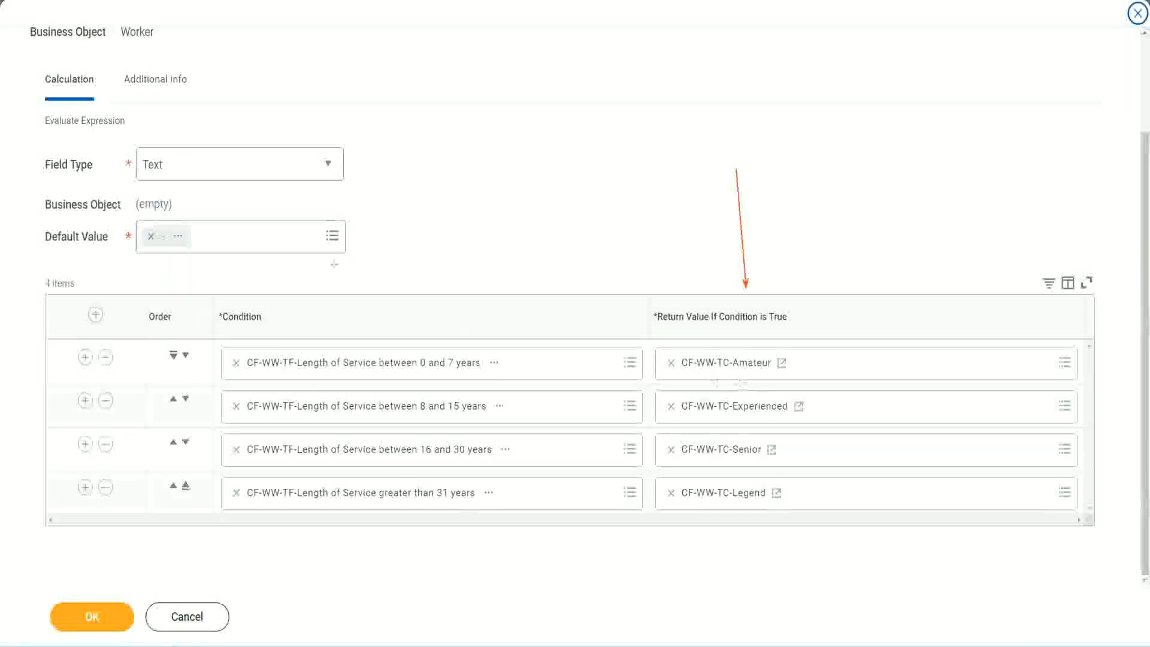
left_click_drag(142, 103, 147, 144)
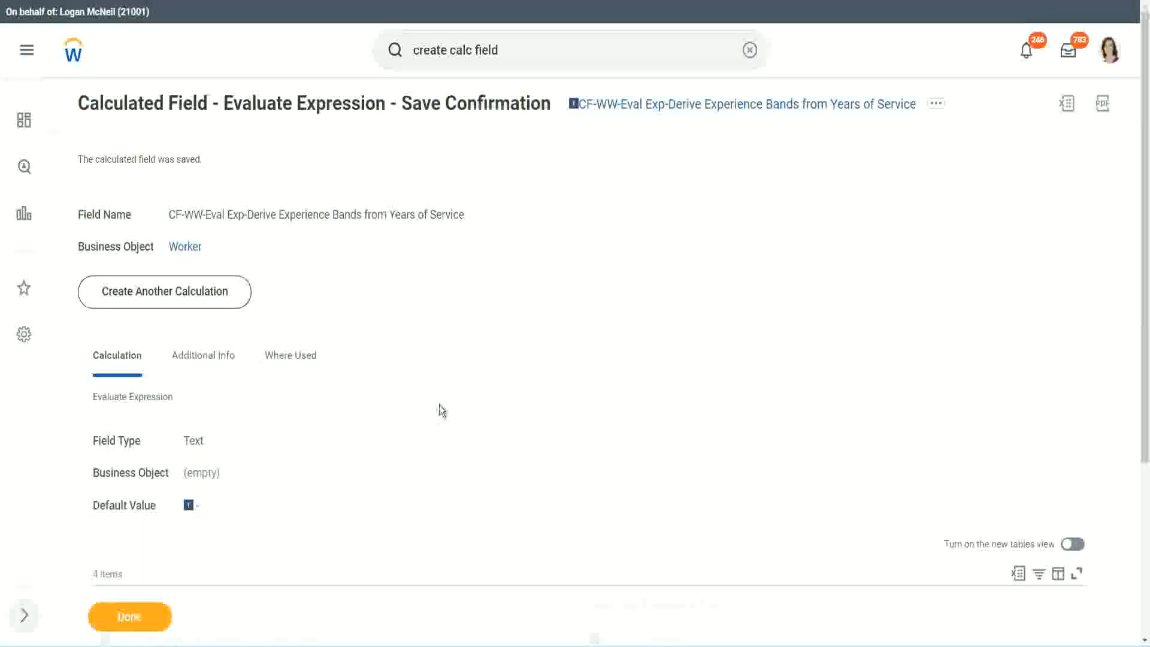
Check the saved field's condition table and copy the name CF-WW-Eval Exp-Derive Experience Bands from Years of Service
scroll(440, 408, "down", 4)
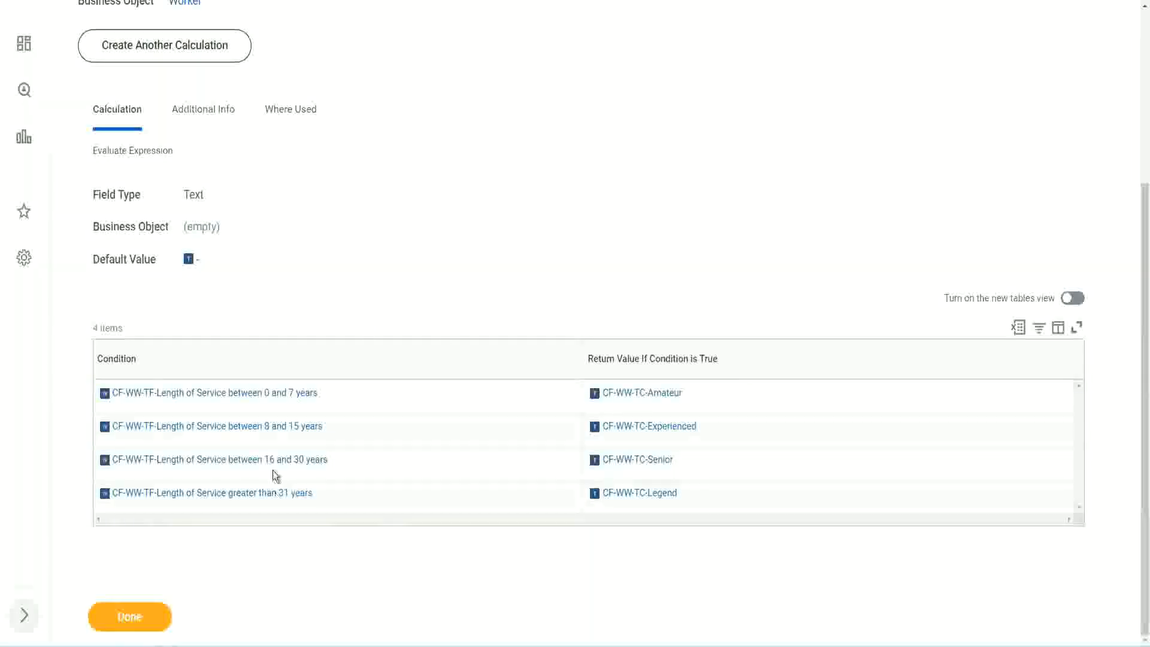
scroll(554, 186, "up", 4)
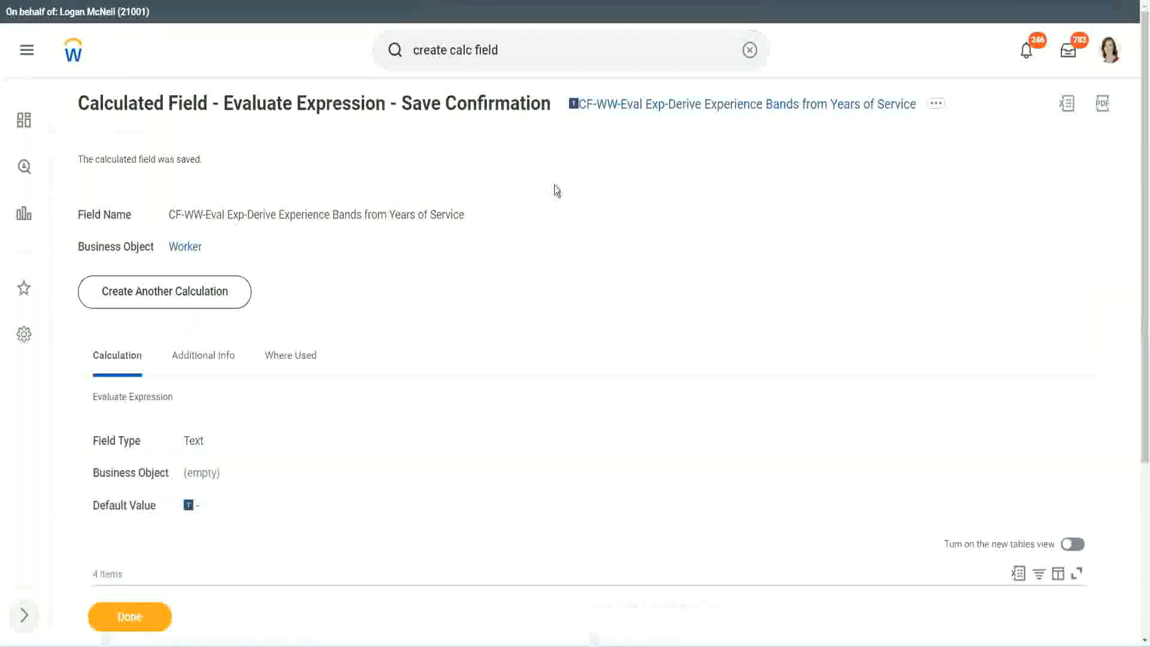
right_click(674, 111)
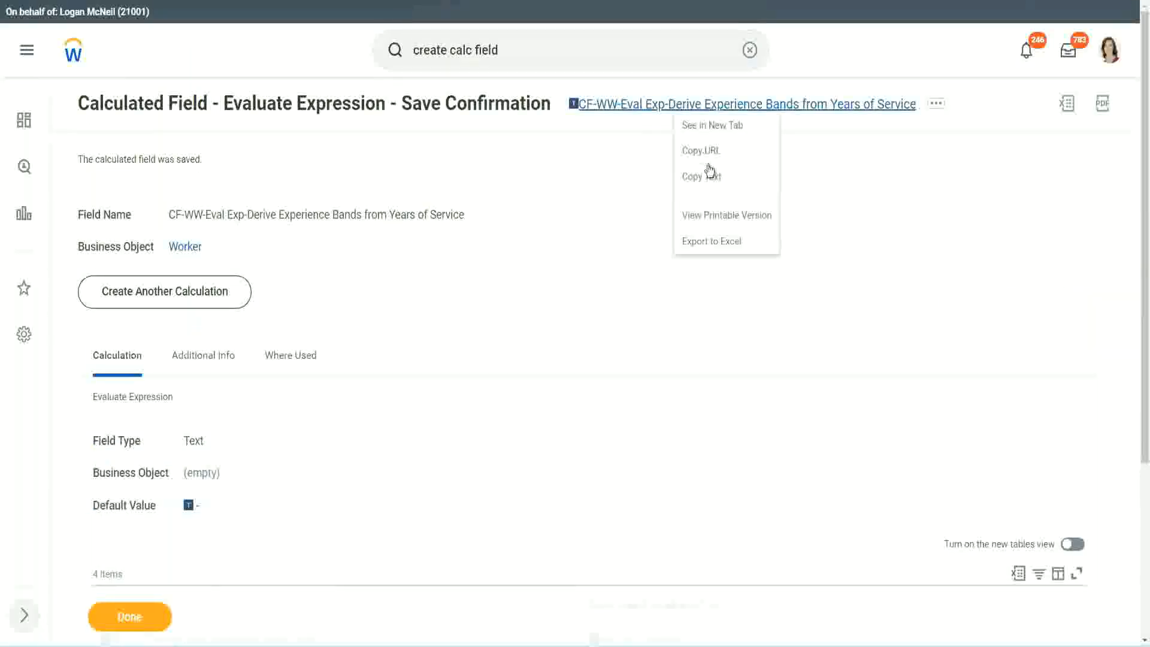
left_click(707, 177)
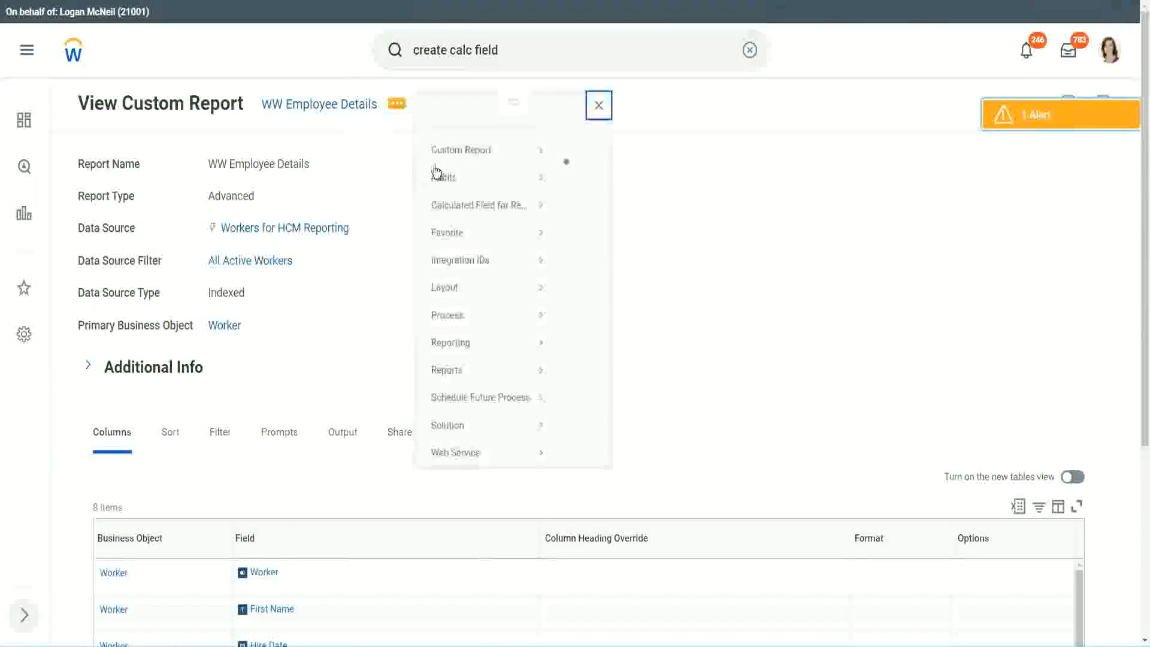
Open the WW Employee Details custom report for editing and go to its column definitions
left_click(579, 169)
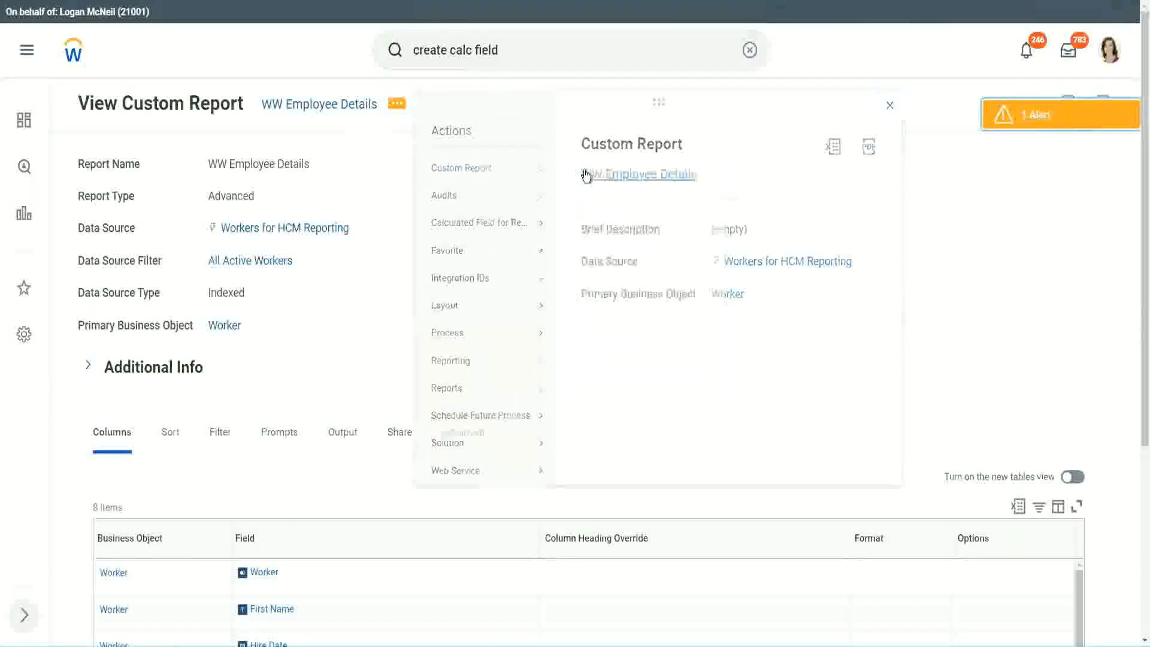
scroll(418, 257, "down", 5)
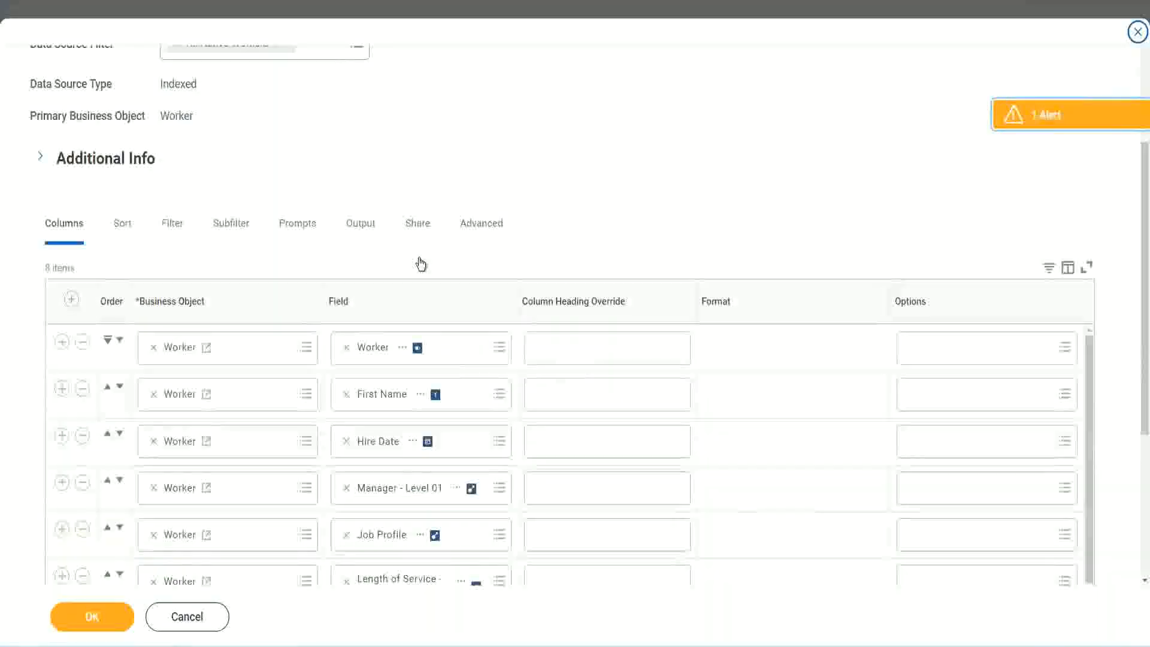
scroll(421, 262, "down", 2)
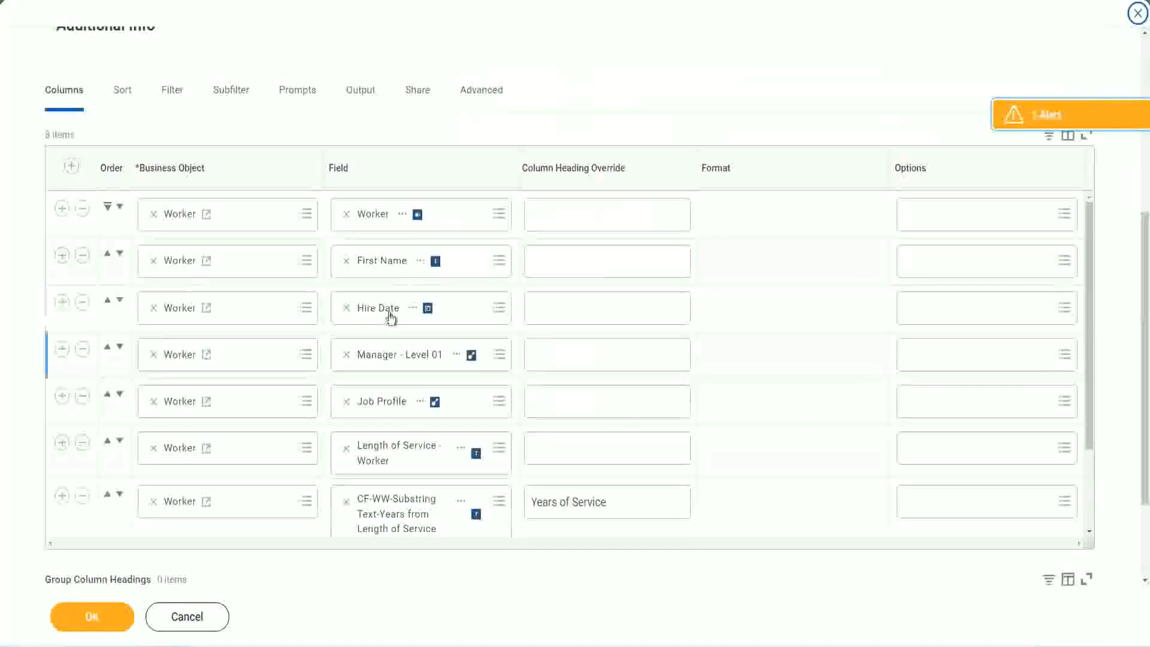
Insert a Worker row as the report's last column and remove the Years of Service substring column
left_click(62, 497)
scroll(404, 347, "down", 1)
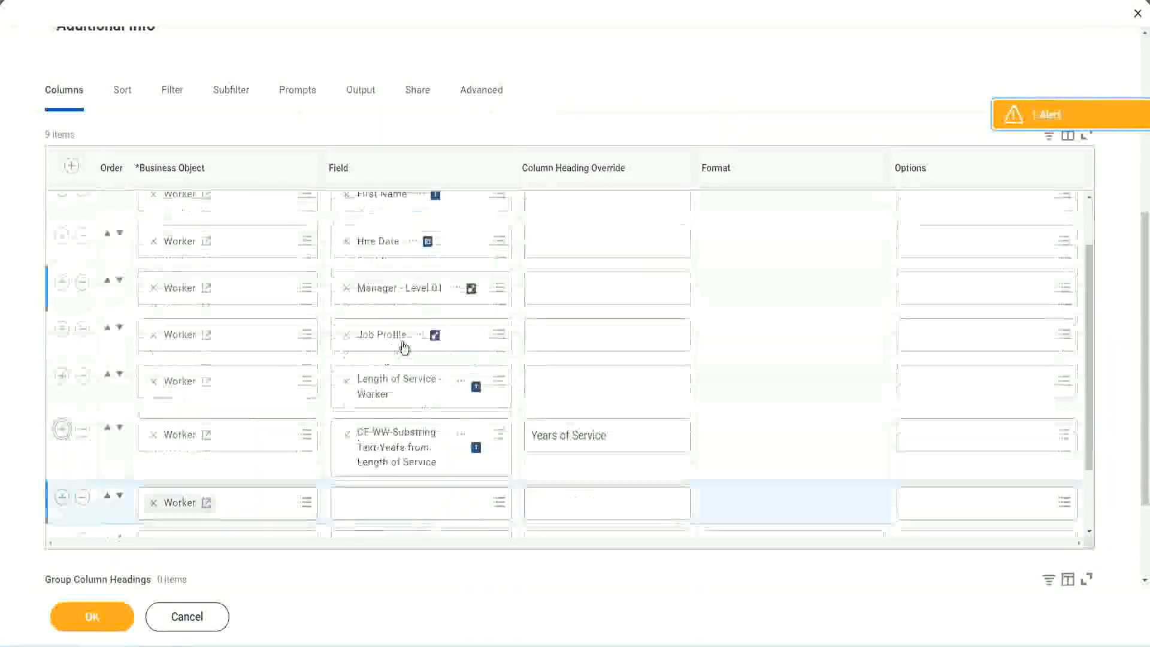
scroll(597, 392, "down", 3)
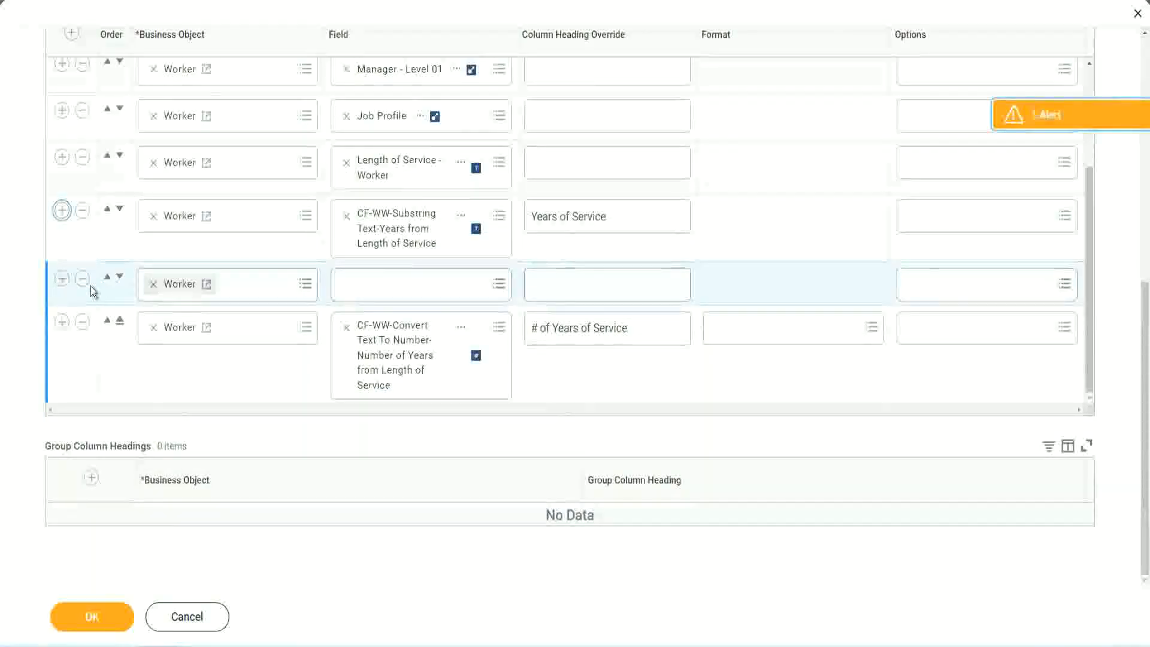
left_click(121, 280)
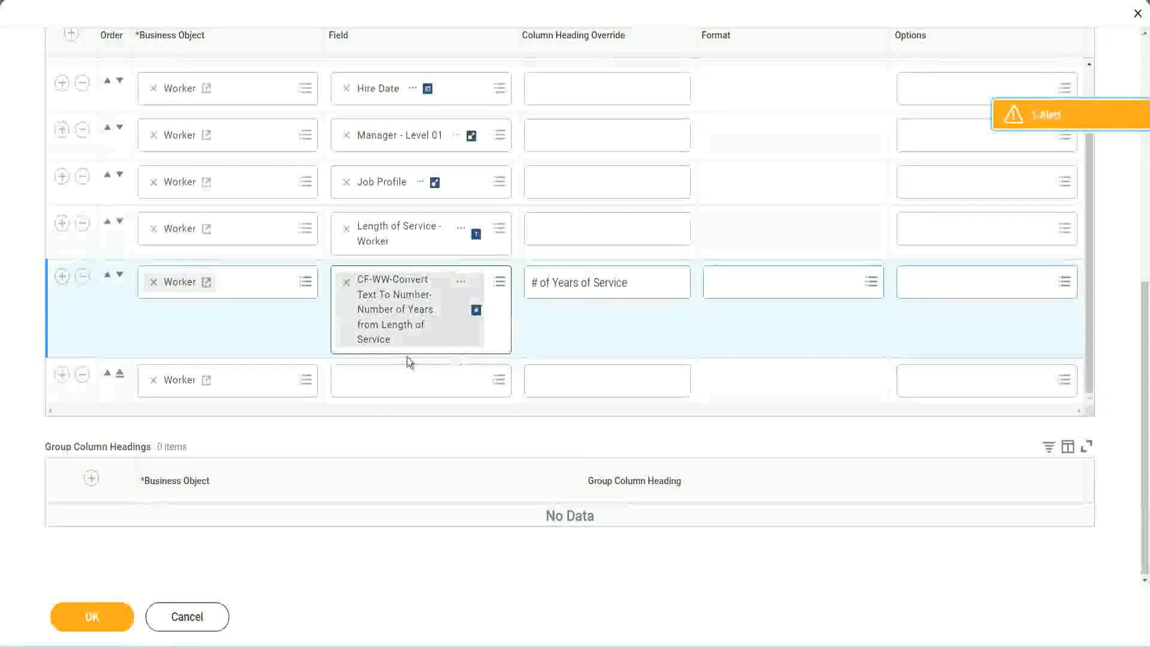
Assign CF-WW-Eval Exp-Derive Experience Bands from Years of Service to the new last column, override its heading with Experience Bands, and save the report definition
left_click(376, 384)
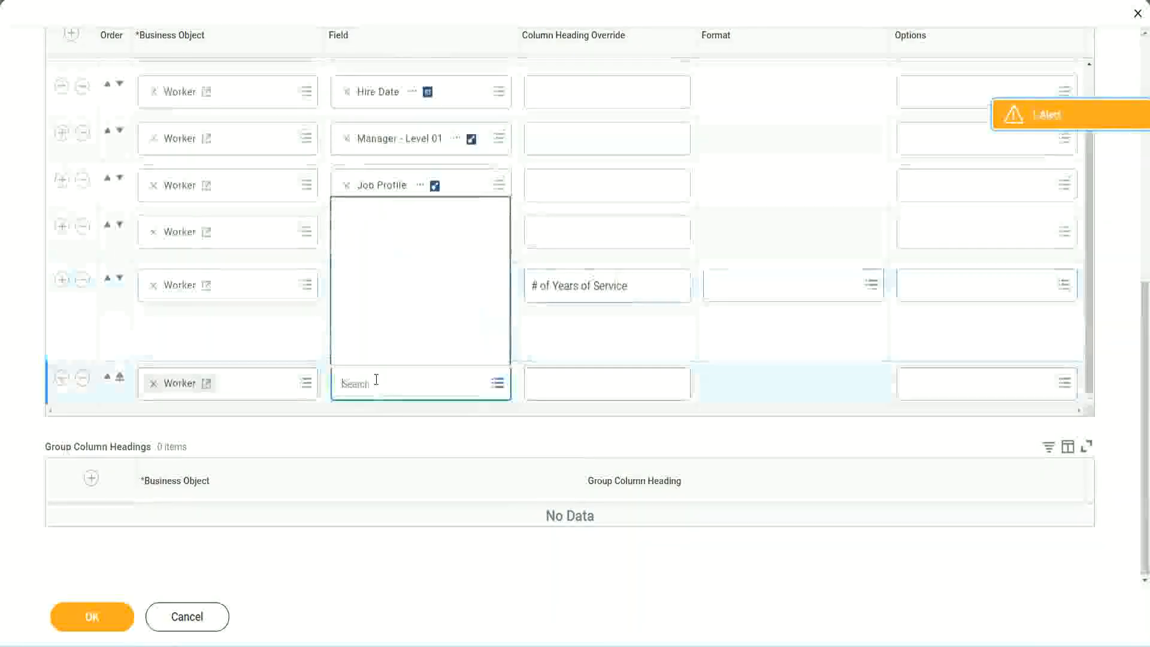
key("ctrl+v")
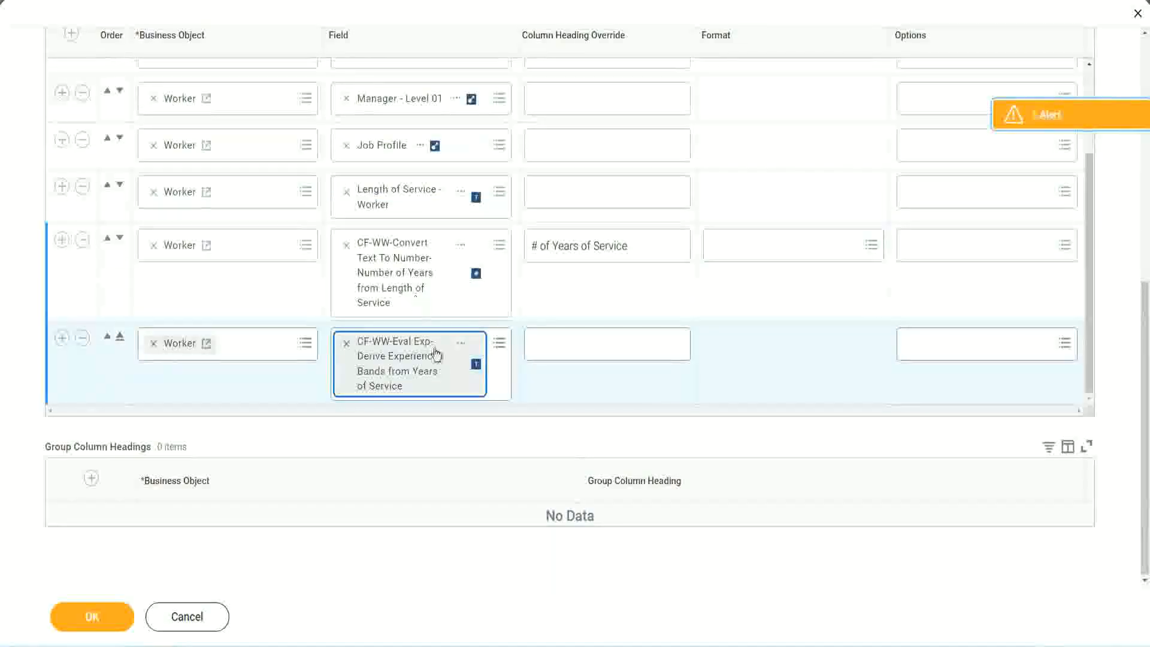
left_click(586, 344)
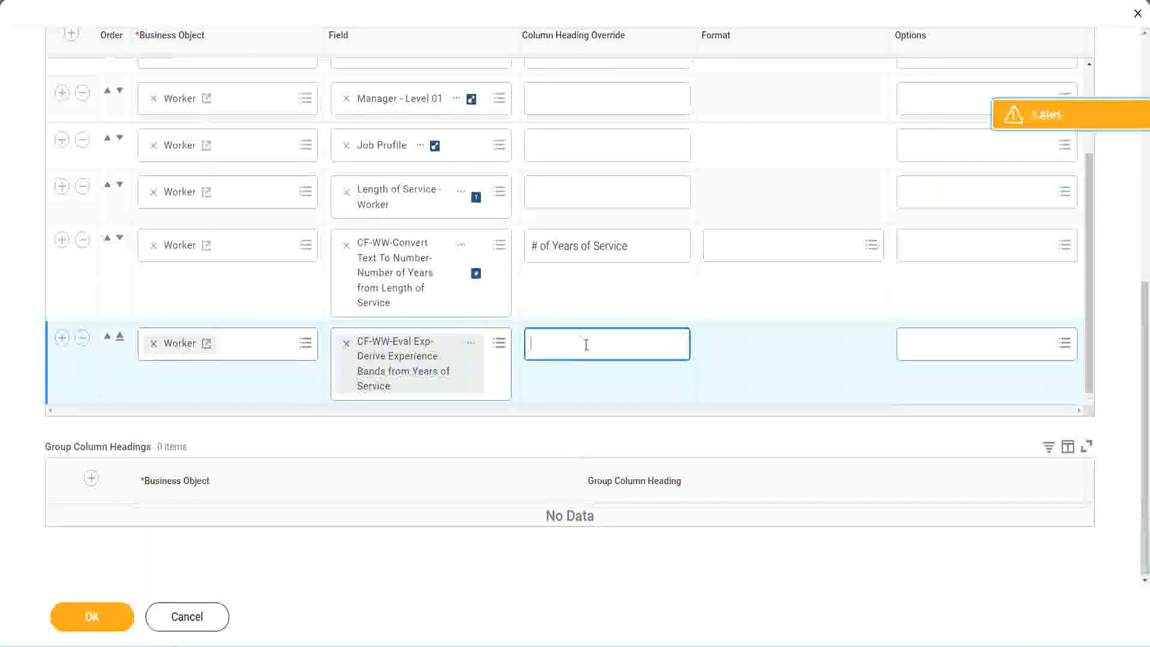
type("Exper")
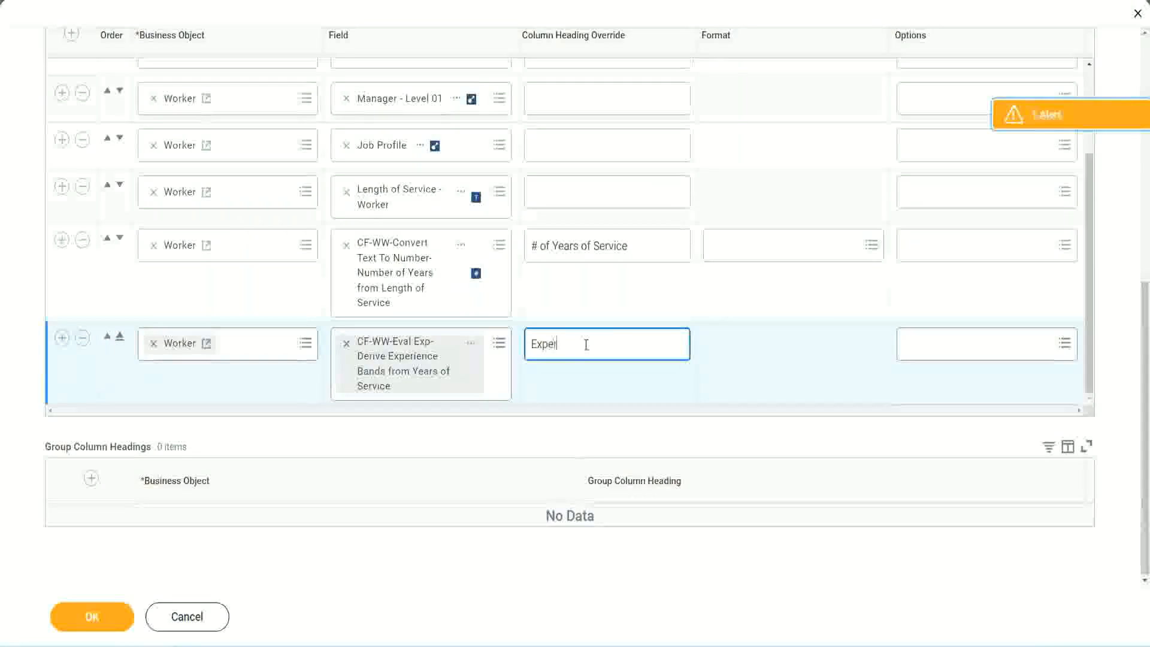
type("ience B")
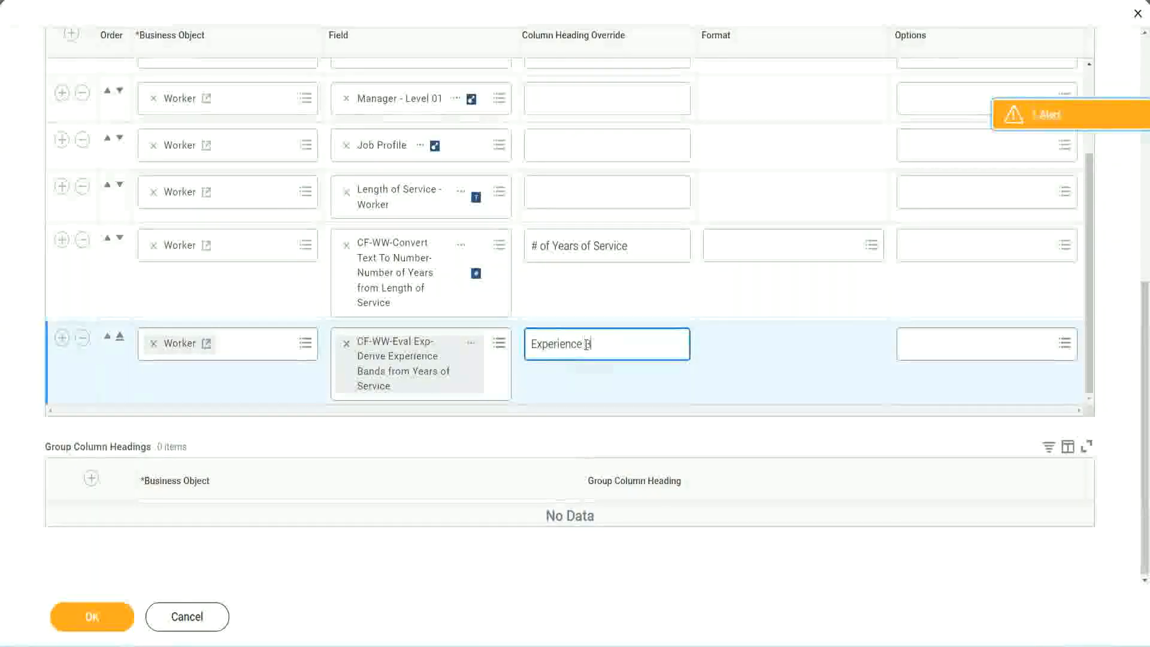
type("ands")
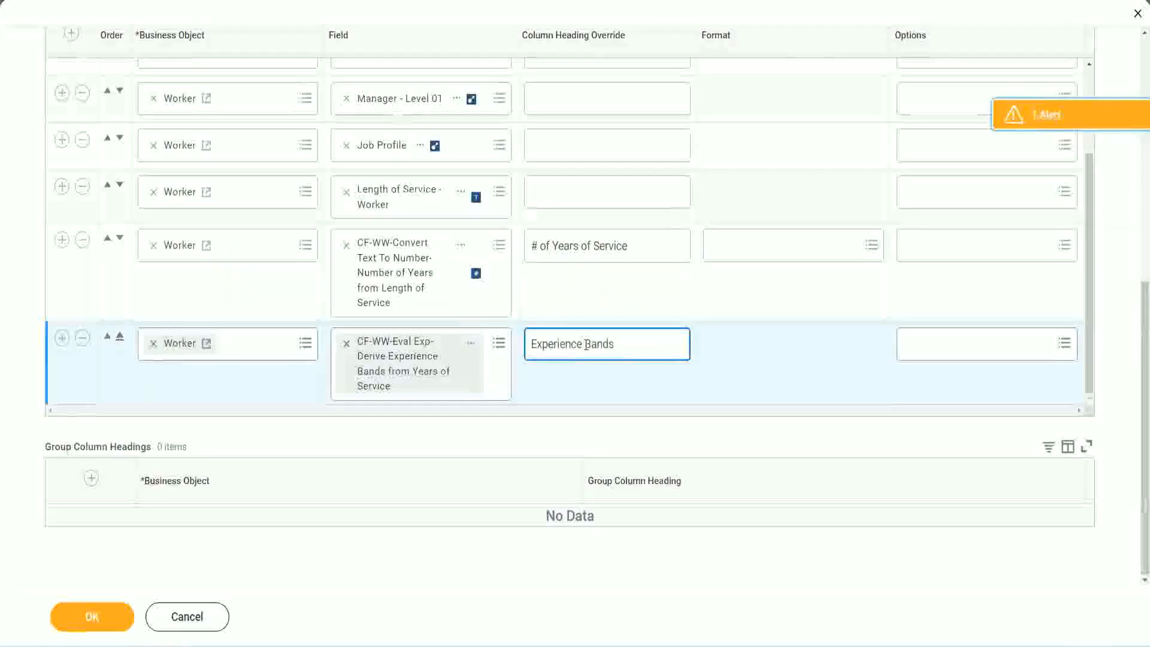
left_click(111, 620)
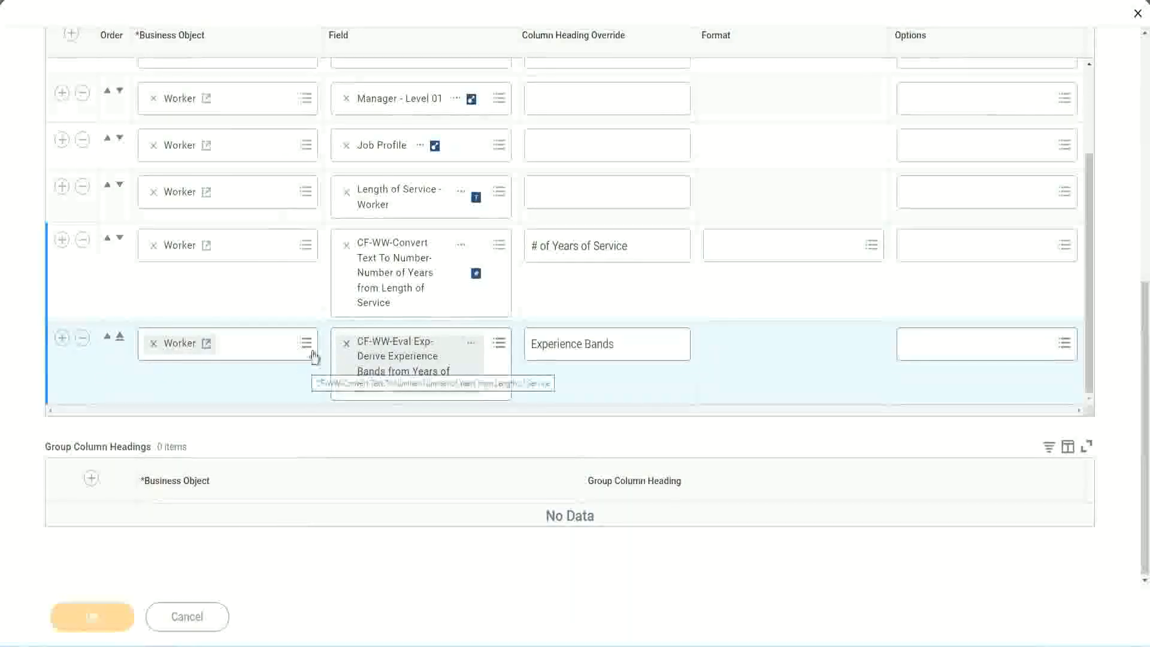
Run the WW Employee Details report with the worker type, employee type and contingent worker type prompts left empty
scroll(335, 431, "down", 5)
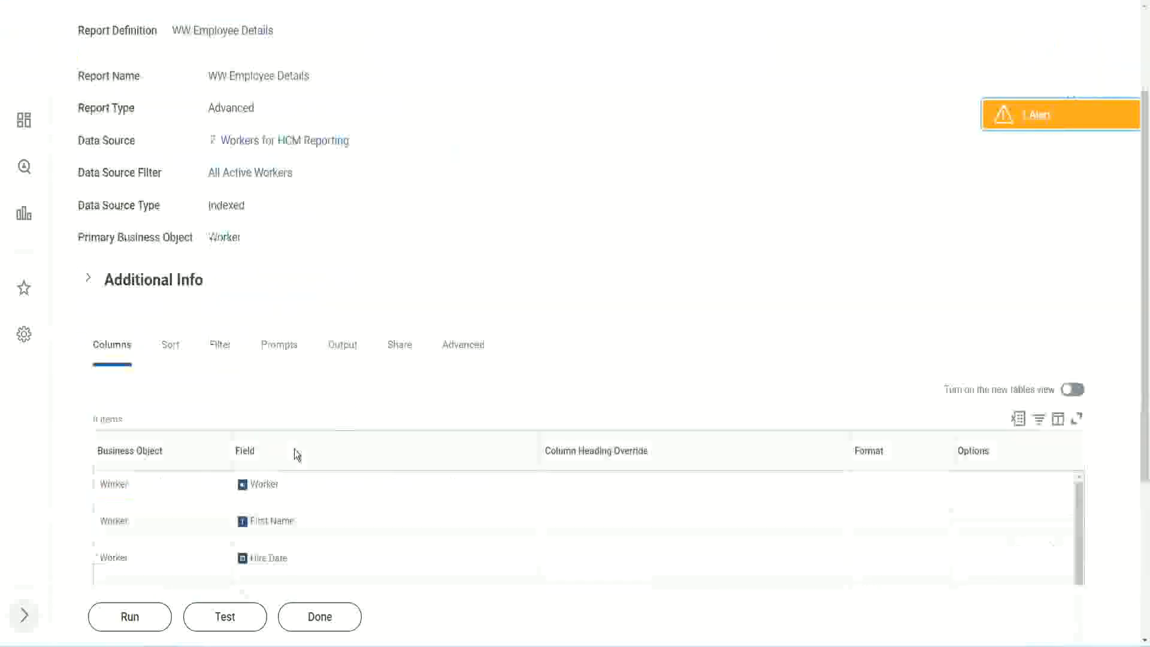
left_click(129, 616)
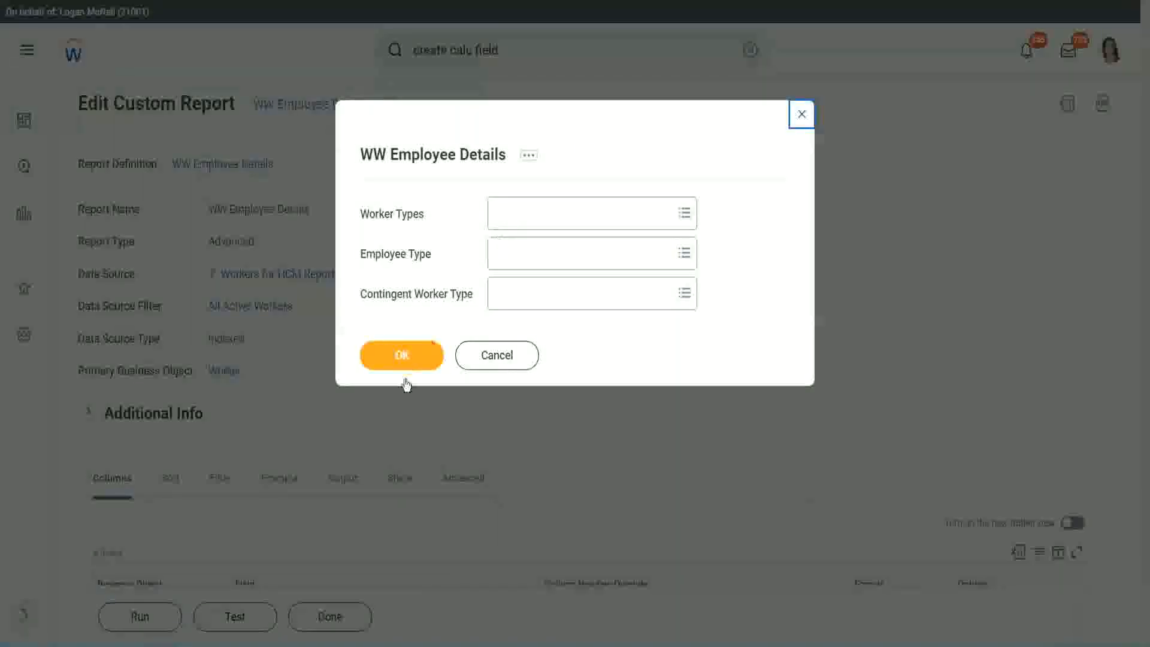
left_click(422, 348)
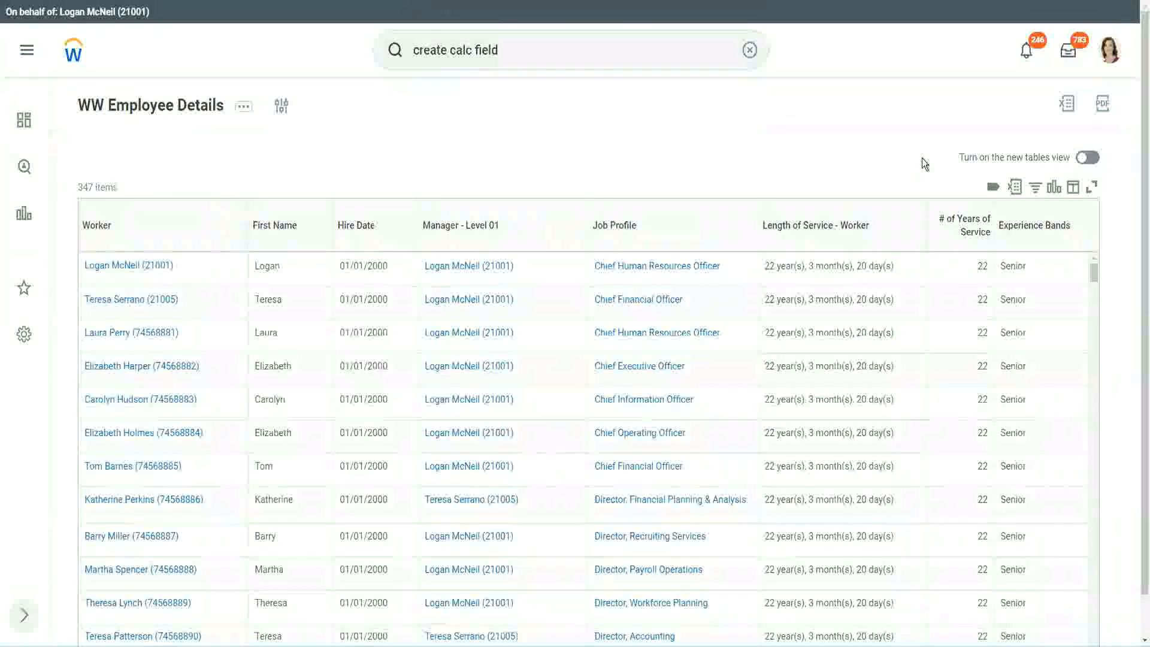
Compare the first worker's years of service and experience band with the 16 - 30 years Senior range in the Notepad++ notes
scroll(921, 159, "down", 1)
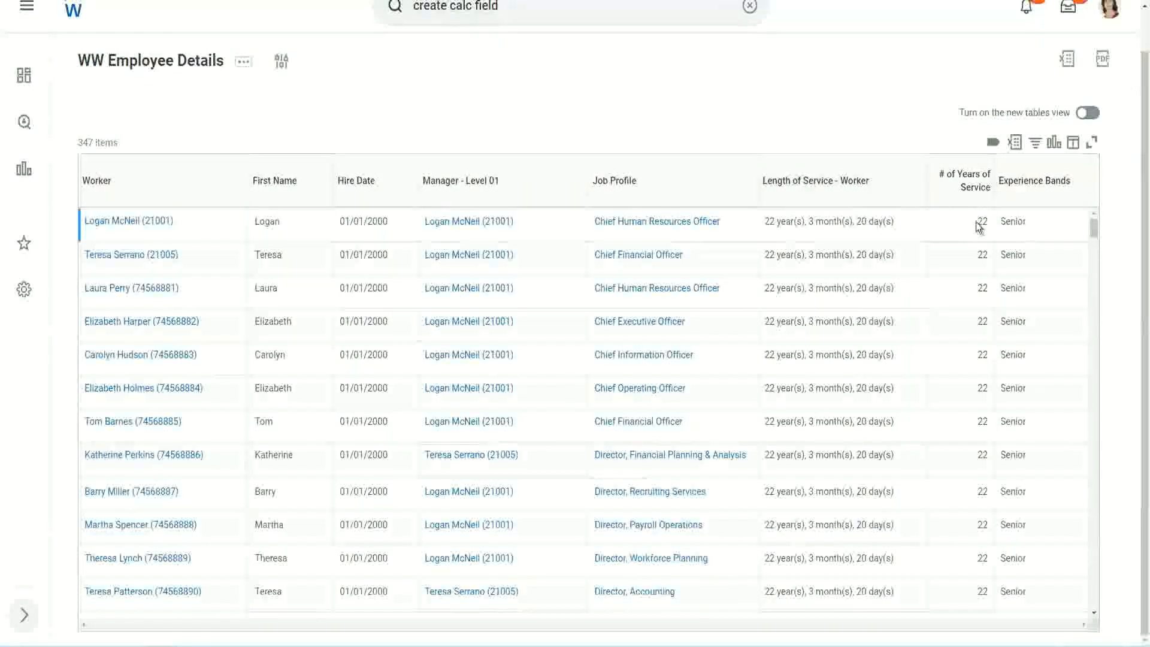
double_click(989, 221)
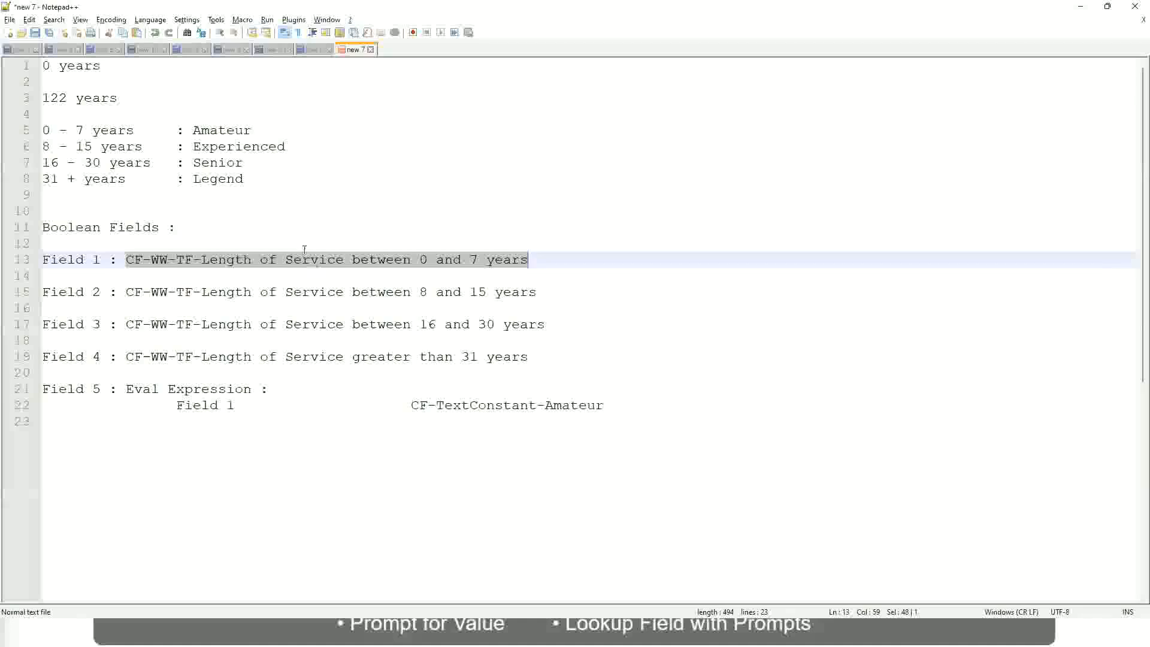
key("Up")
key("Up")
key("Up")
left_click(192, 163)
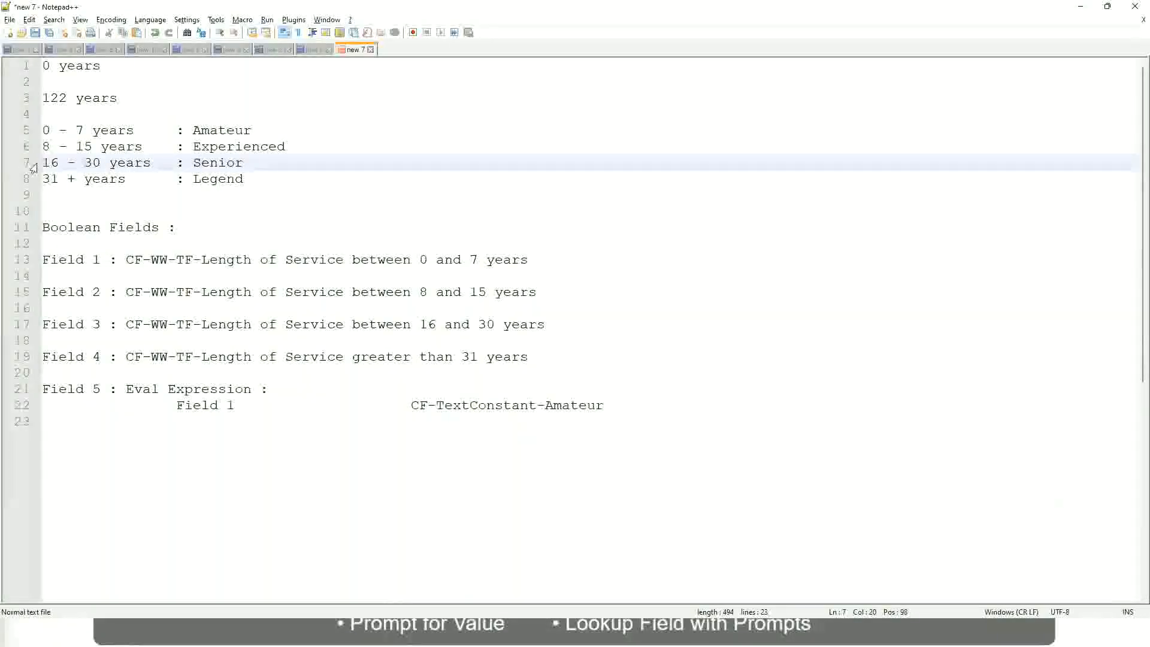
left_click_drag(42, 163, 110, 164)
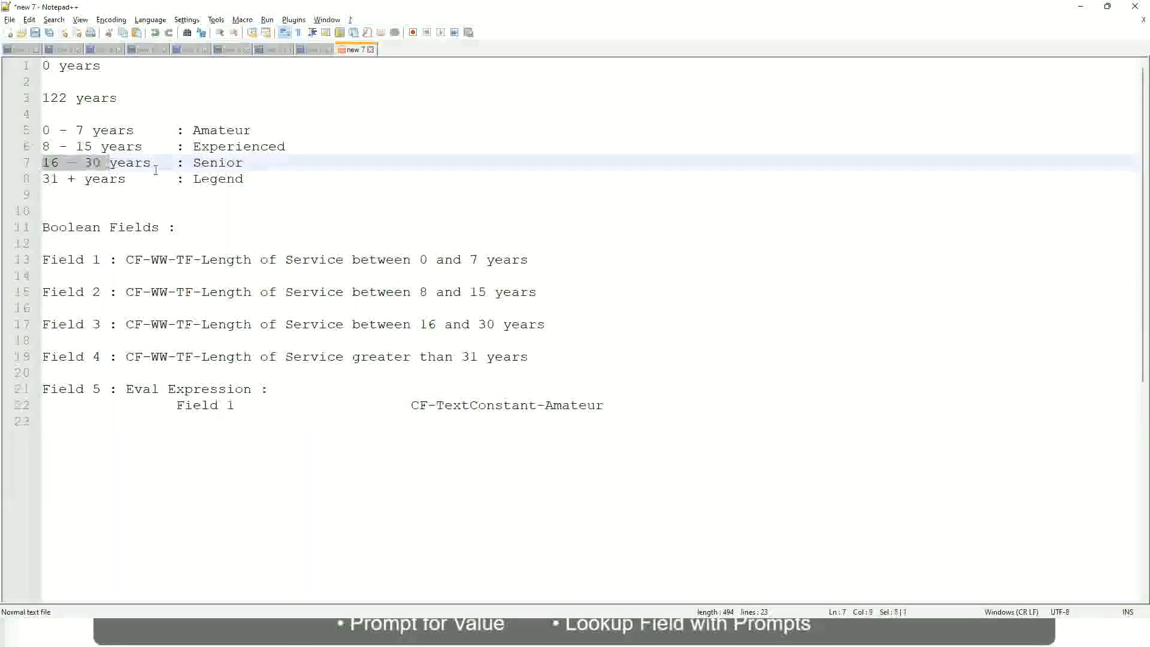
double_click(209, 165)
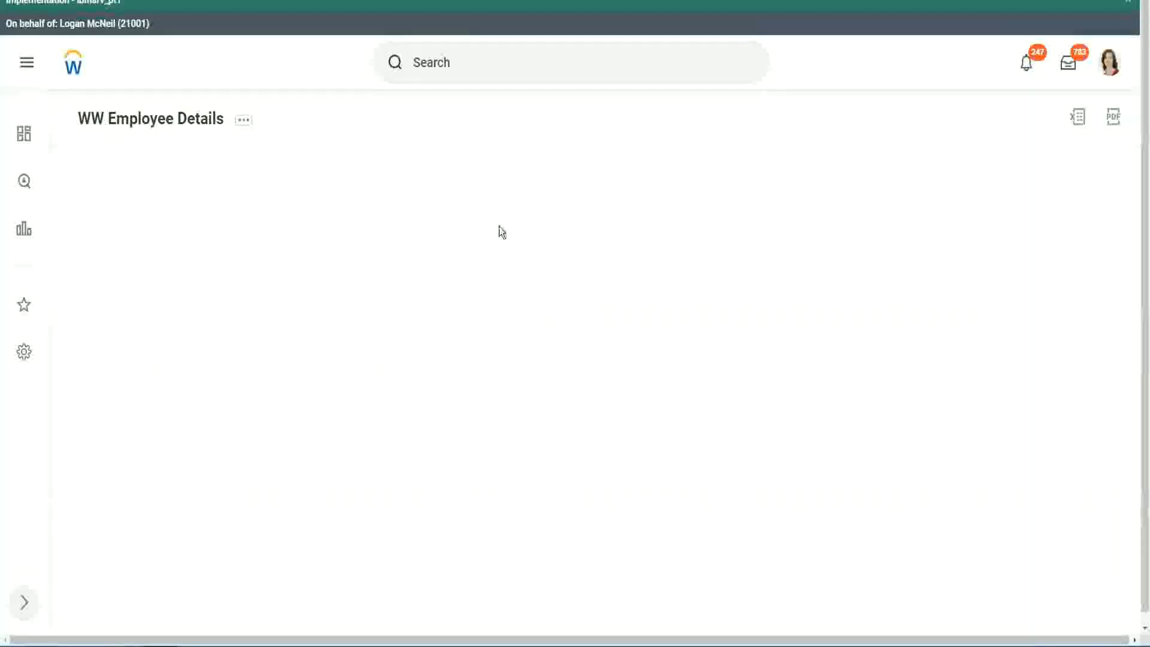
Return to the Workday report output and check years of service against experience bands across the worker rows
scroll(989, 362, "down", 2)
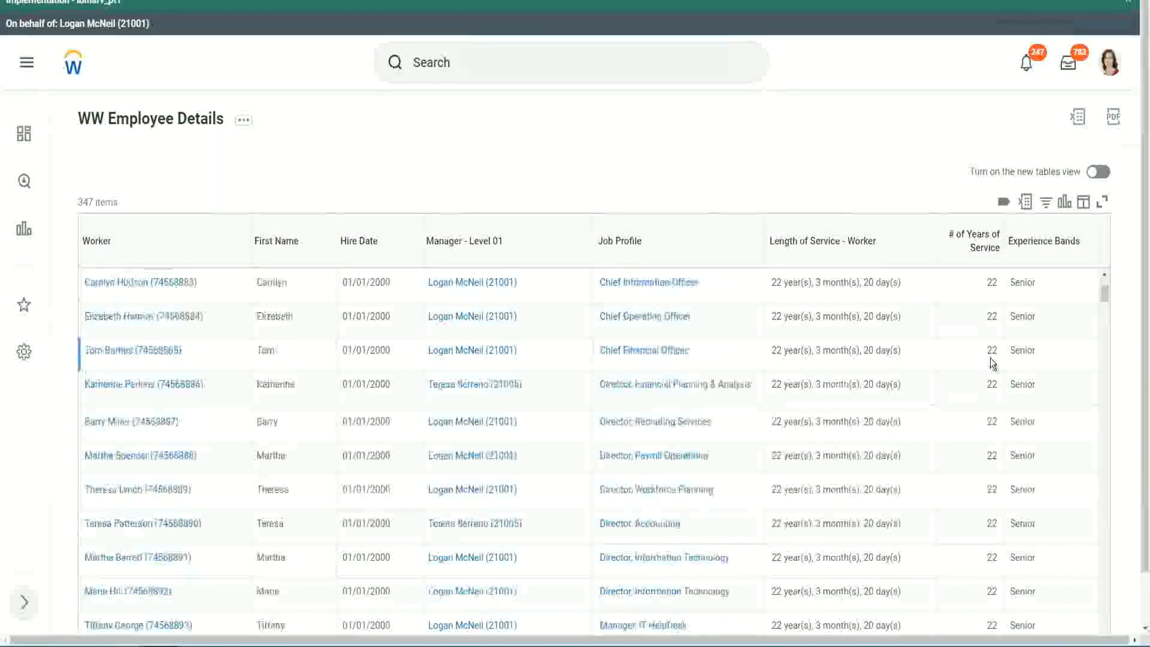
scroll(994, 364, "down", 5)
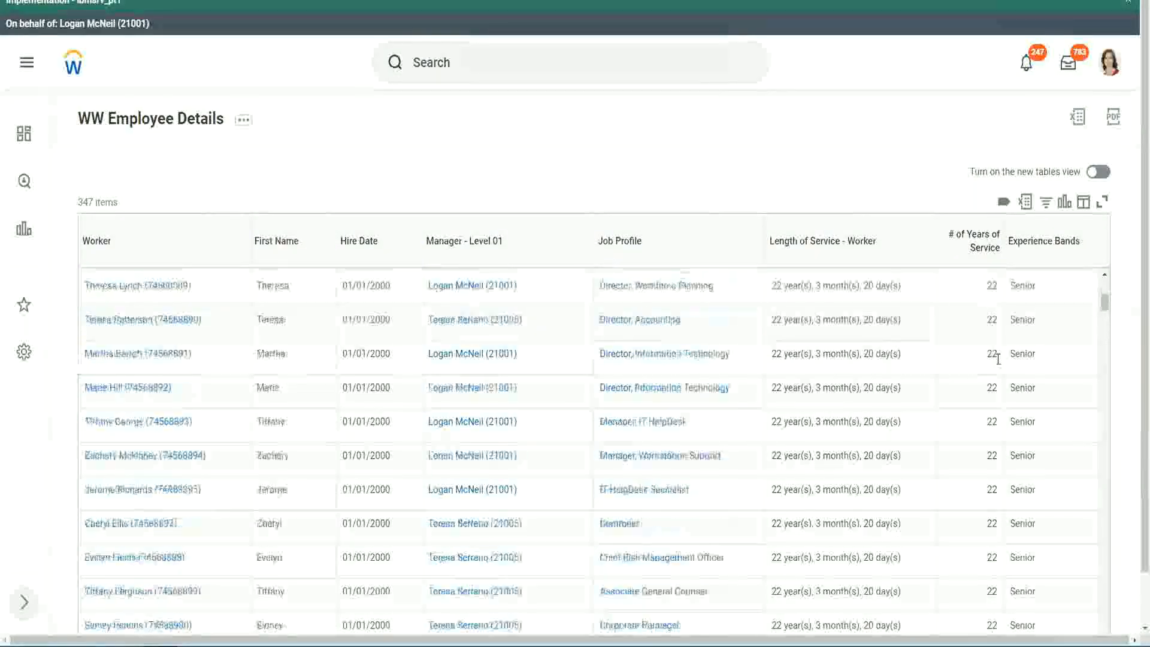
scroll(1001, 383, "down", 5)
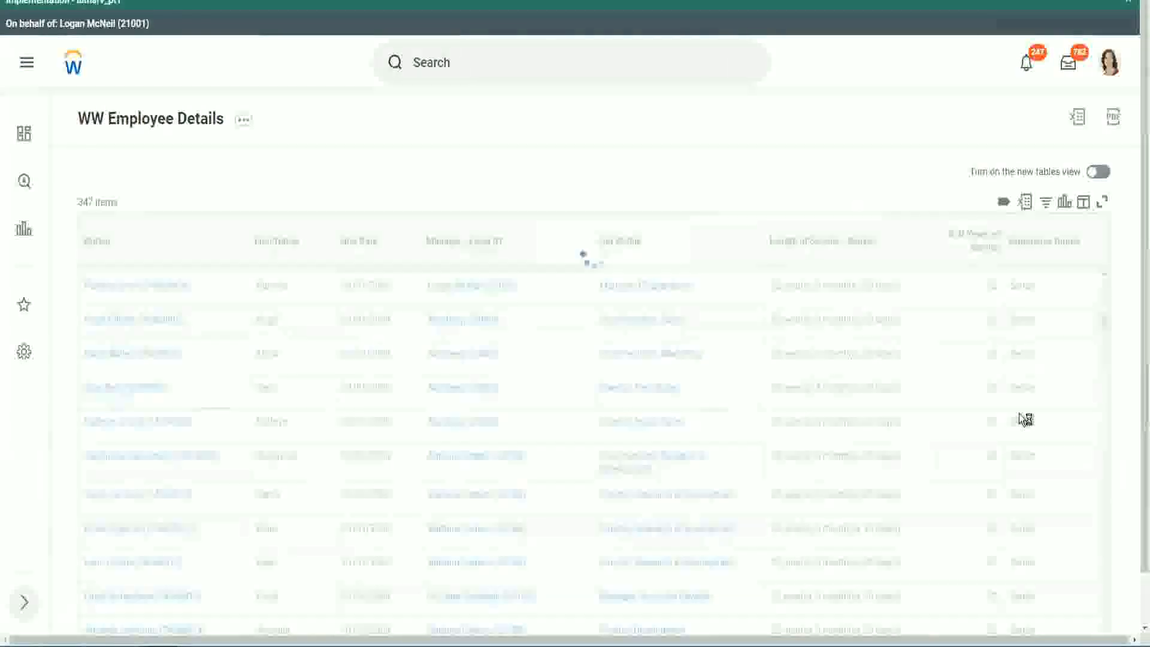
scroll(1024, 418, "down", 1)
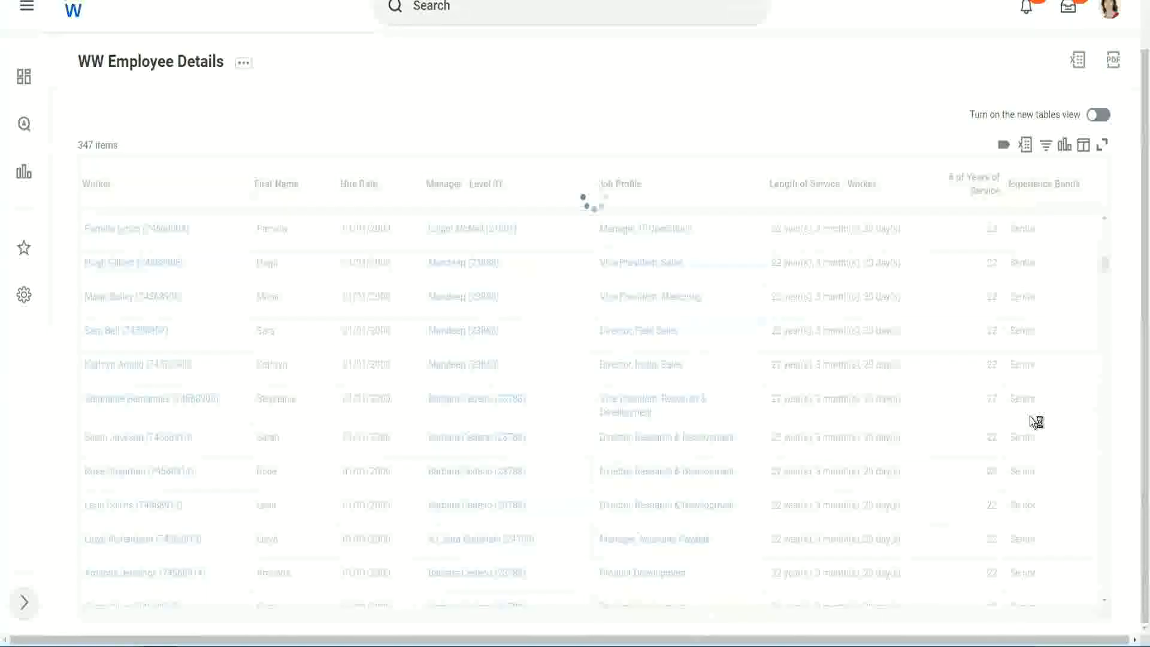
scroll(1065, 339, "down", 5)
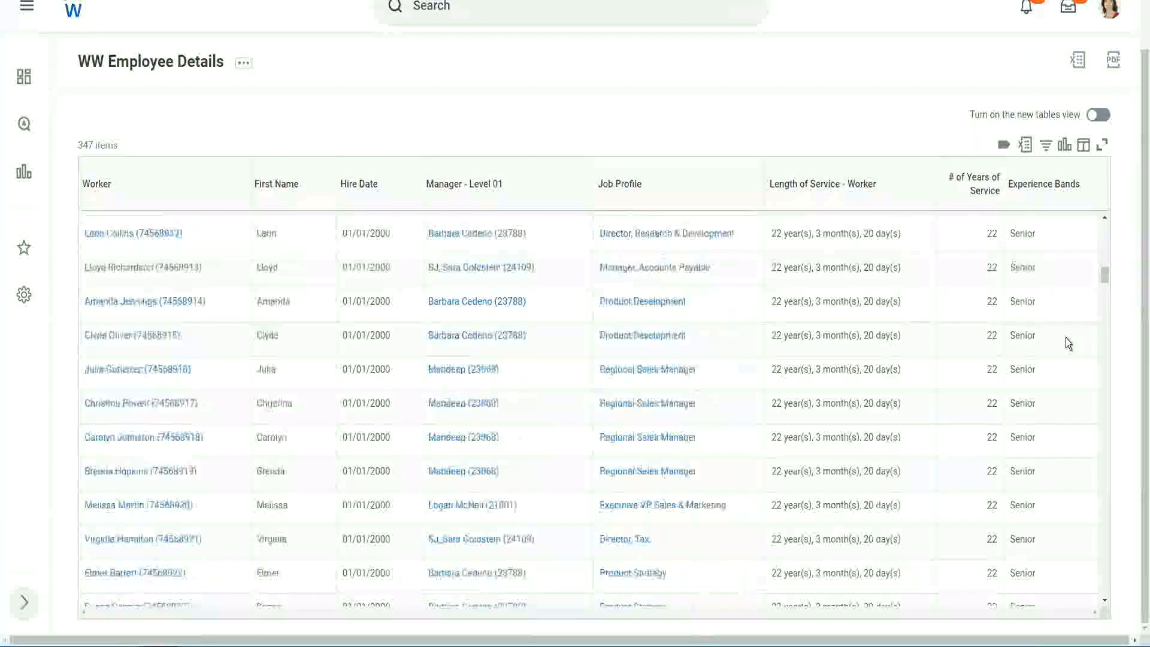
scroll(1065, 337, "down", 4)
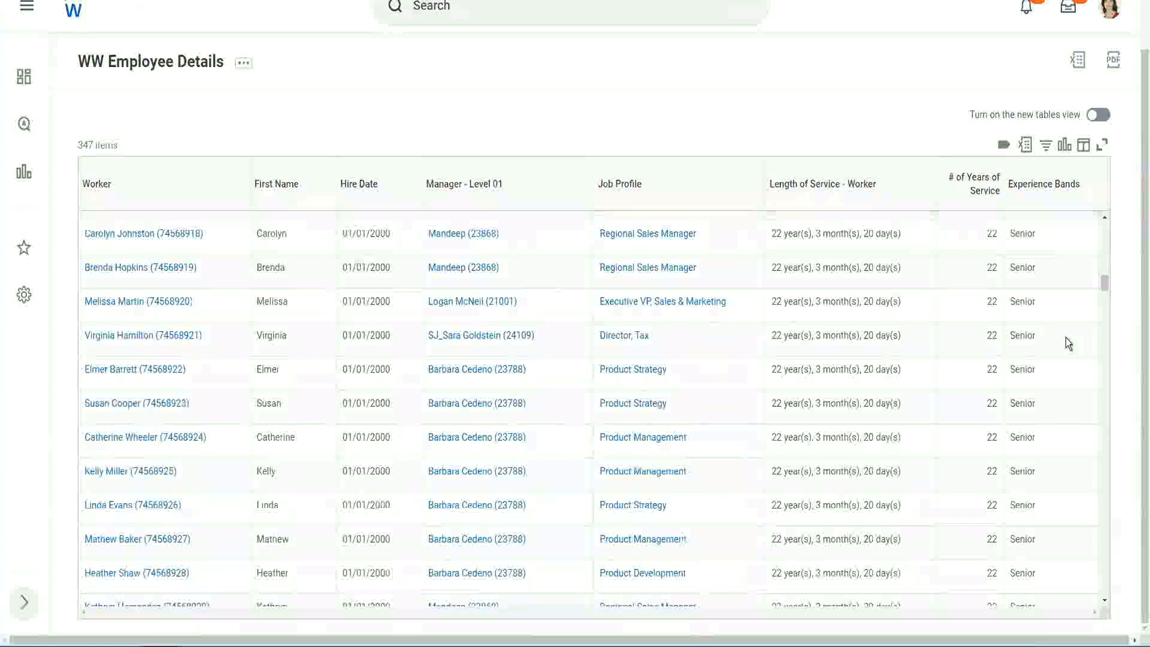
scroll(1065, 337, "down", 8)
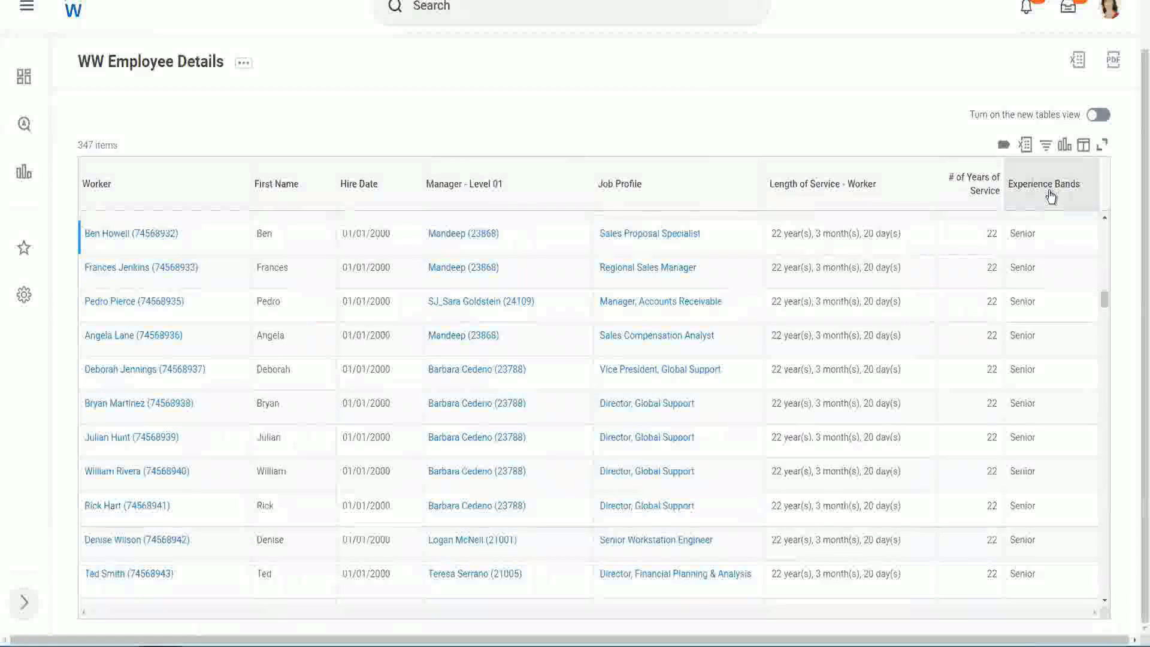
Filter the Experience Bands column for values containing Amateur
left_click(1051, 197)
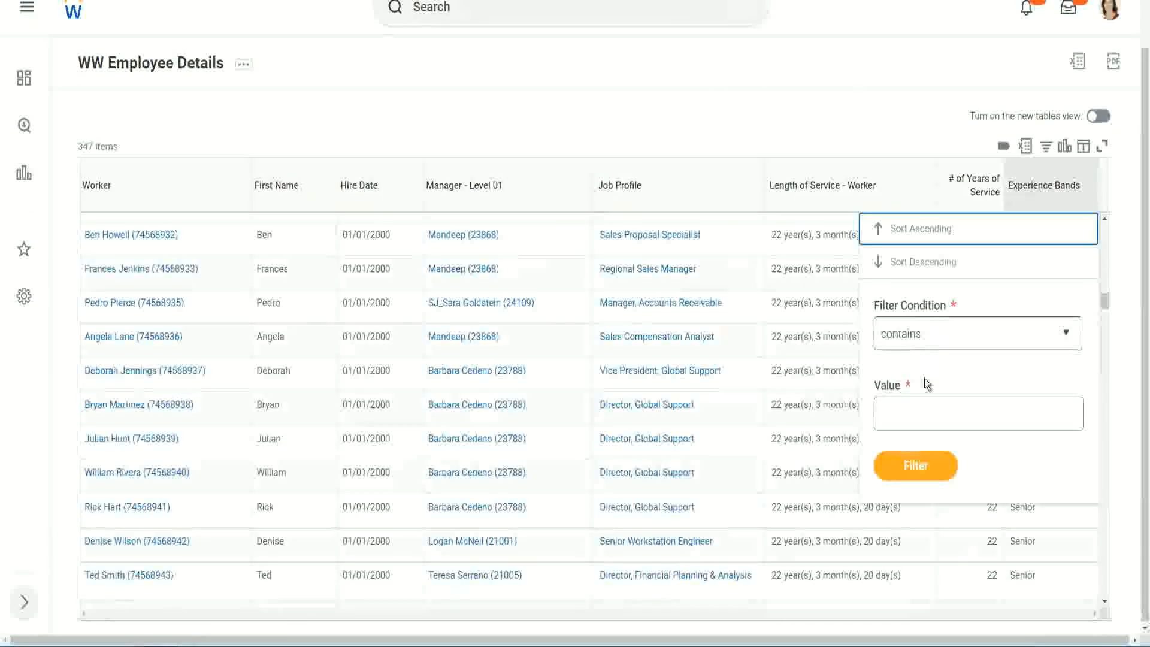
left_click(911, 402)
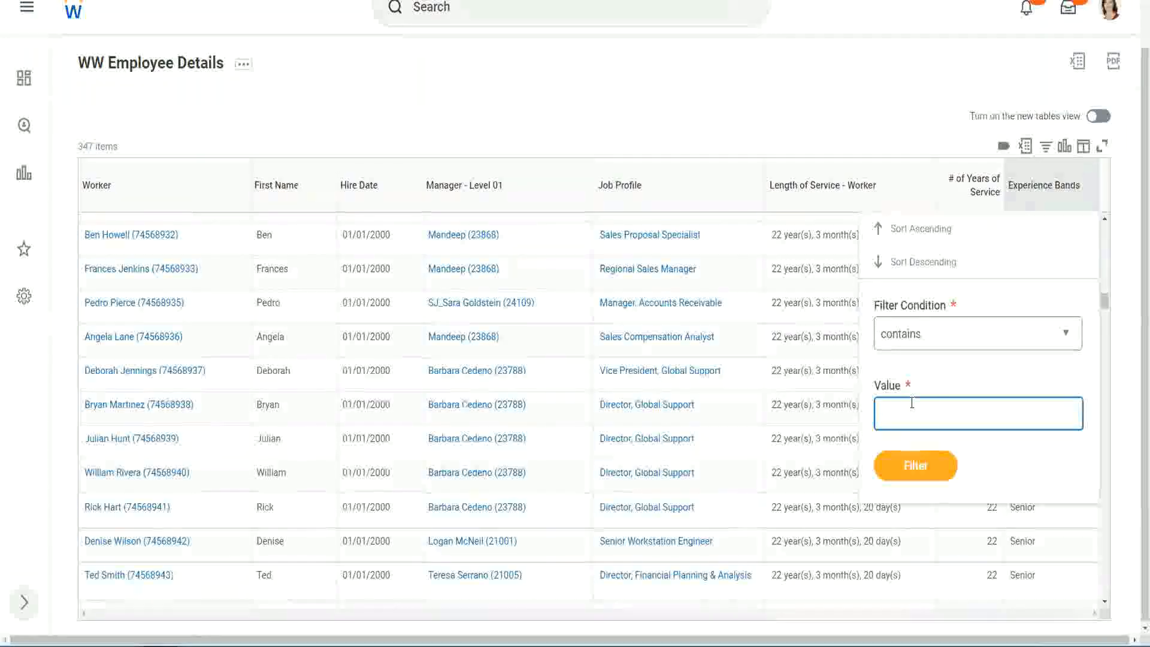
type("Amate")
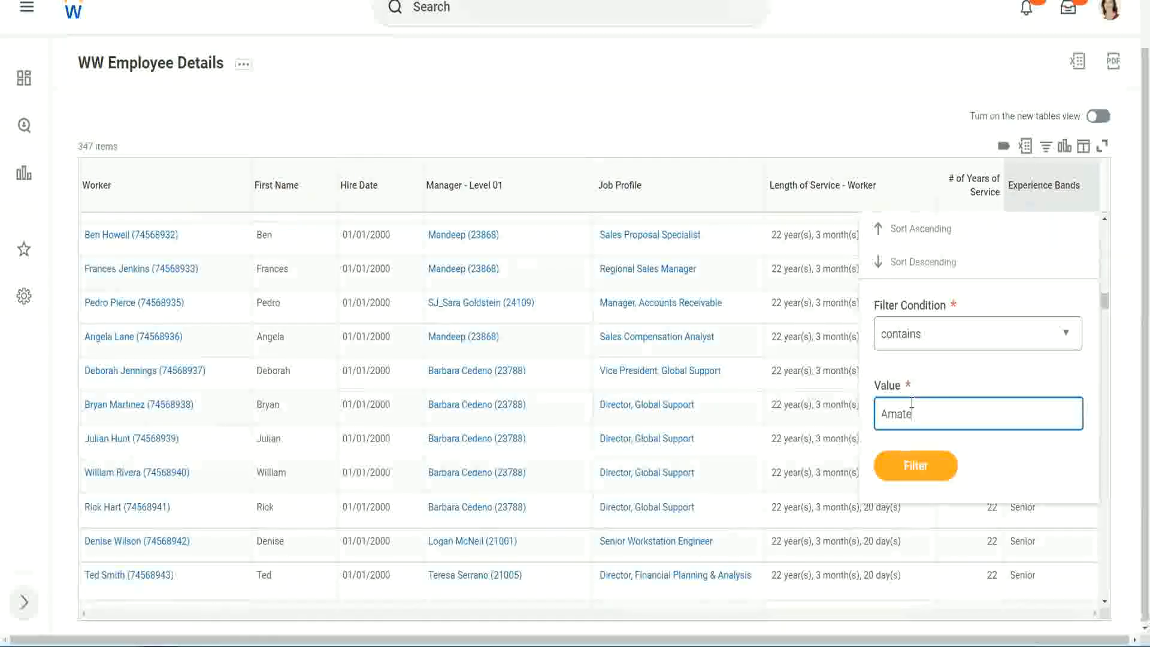
type("ur")
left_click(906, 471)
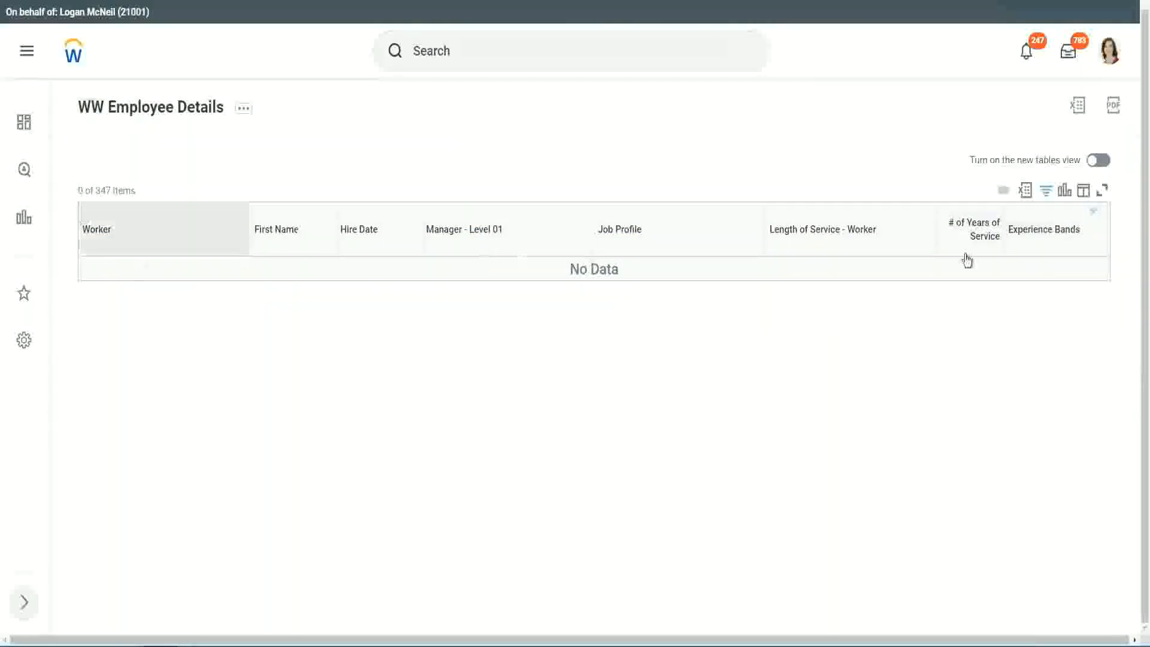
Change the Experience Bands filter value to Legend
left_click(1041, 230)
left_click_drag(957, 396, 821, 393)
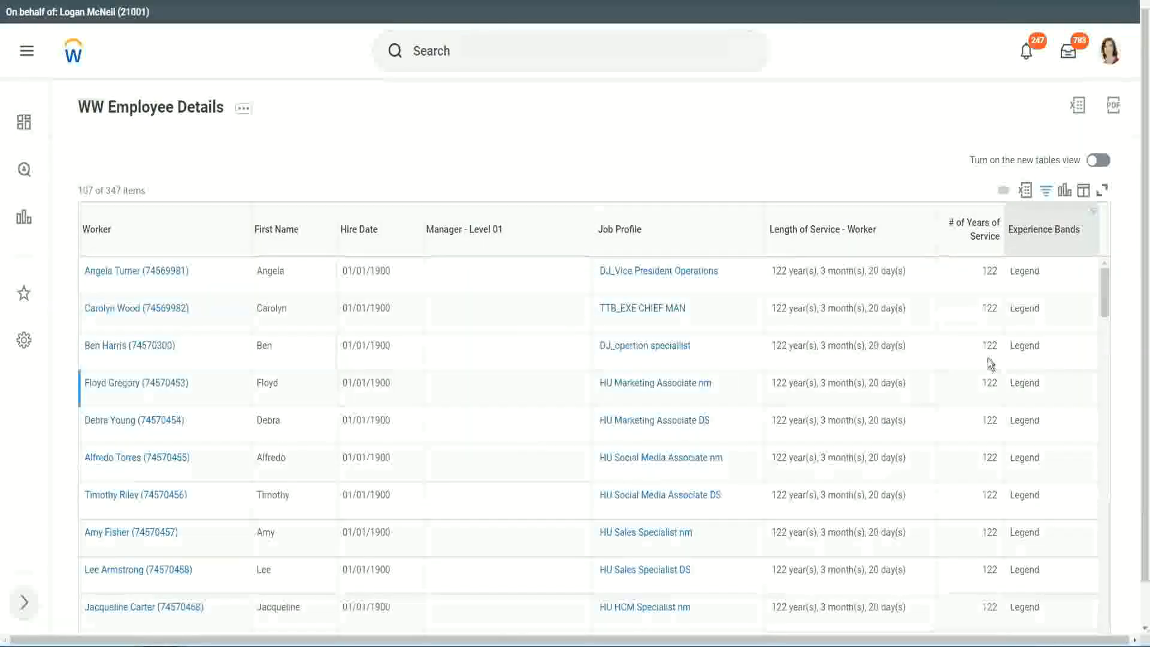
Examine the Legend workers through the last rows, checking their hire dates and years of service against the band
scroll(988, 359, "down", 15)
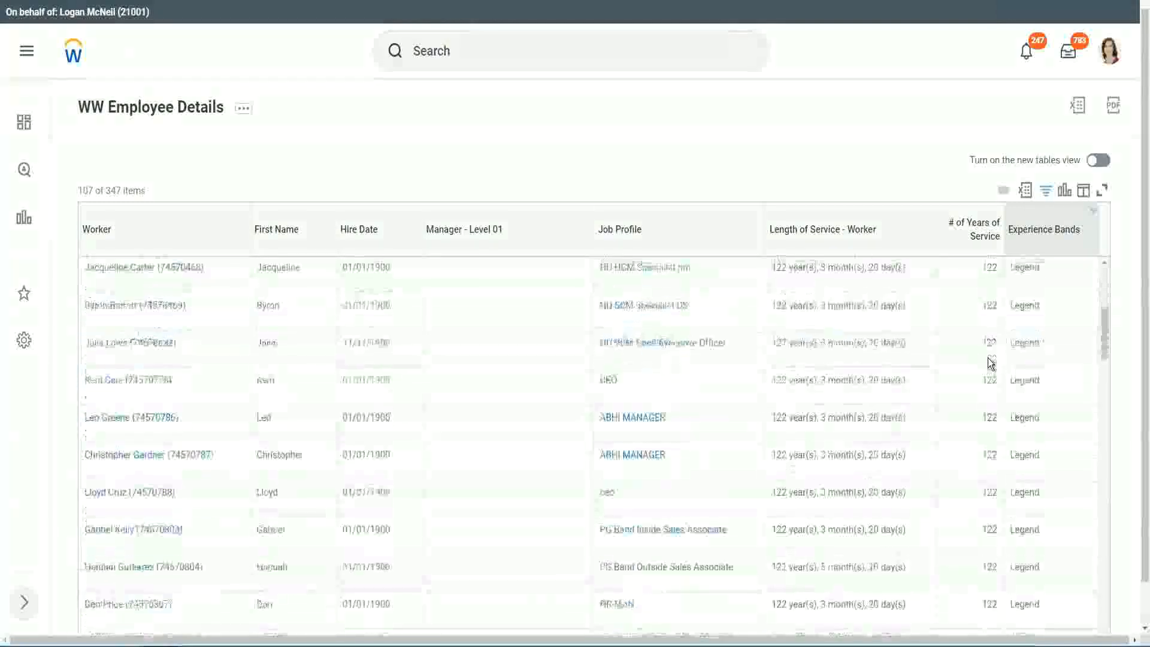
scroll(988, 360, "down", 5)
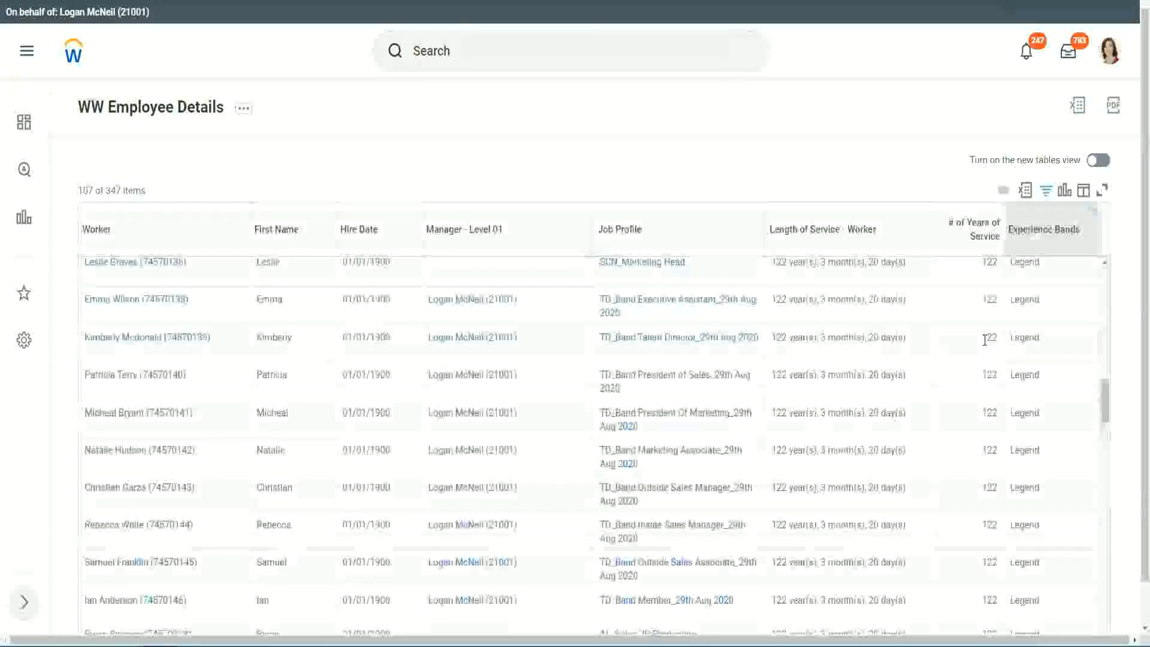
scroll(983, 340, "down", 10)
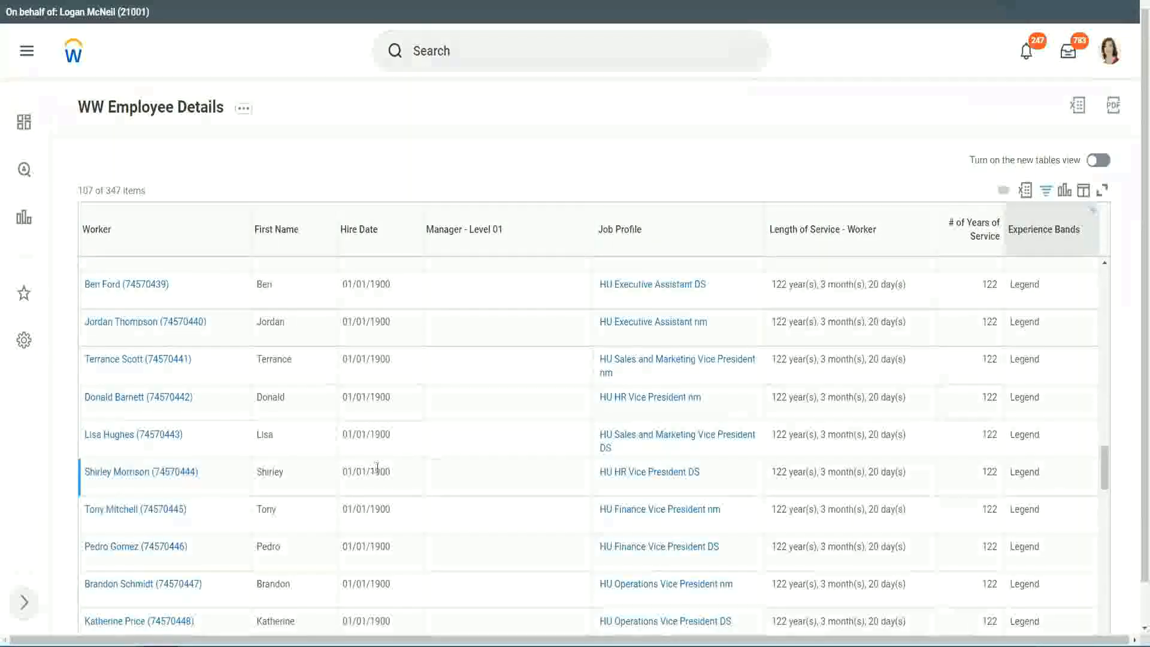
double_click(376, 472)
scroll(978, 451, "down", 5)
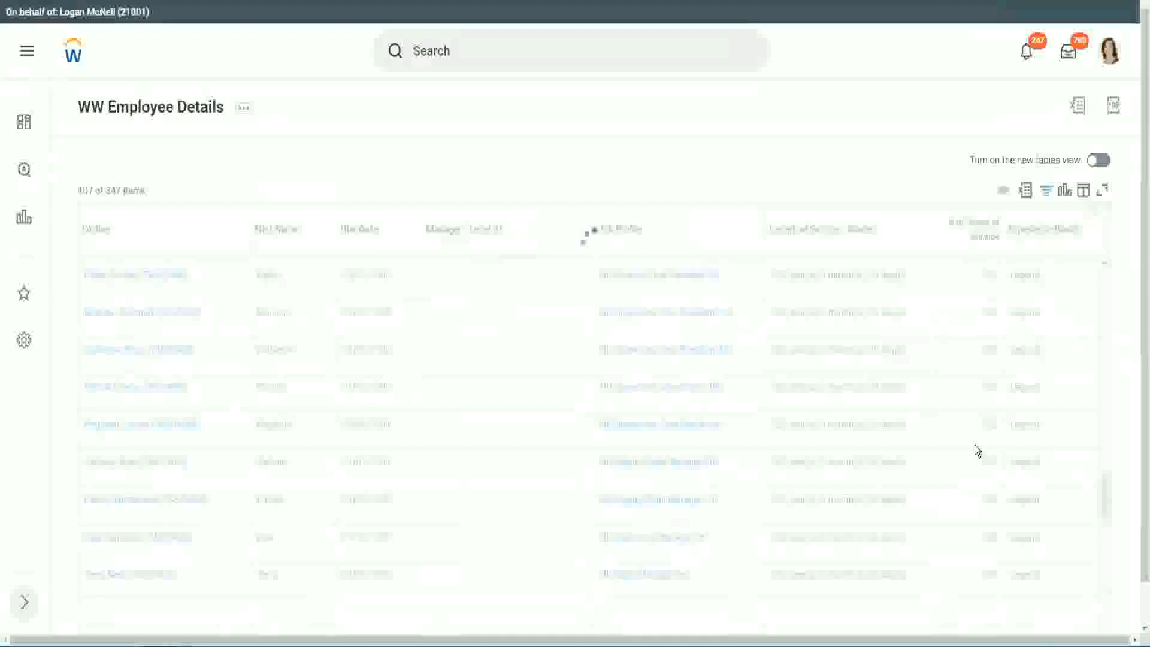
scroll(977, 451, "down", 5)
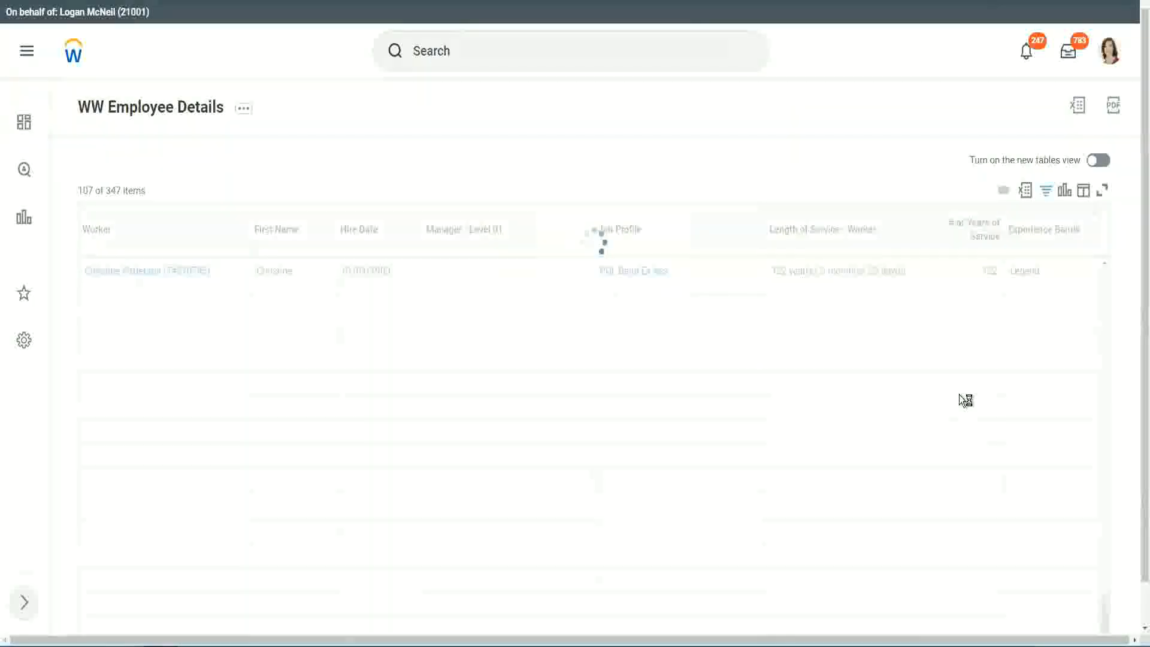
scroll(957, 394, "down", 5)
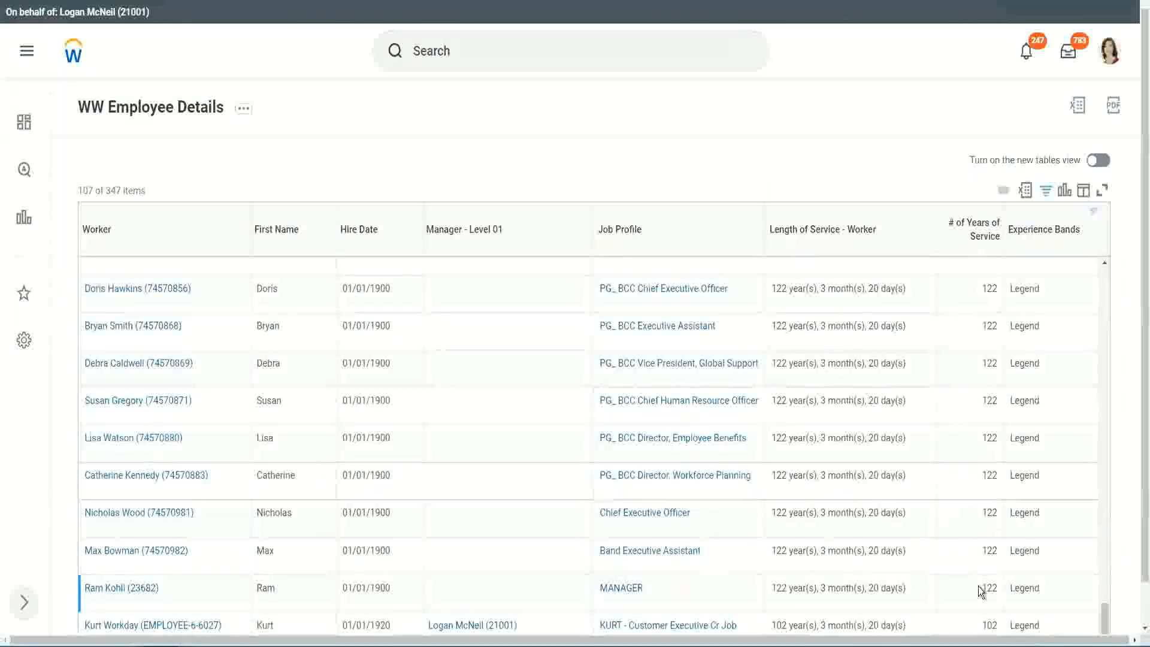
double_click(988, 625)
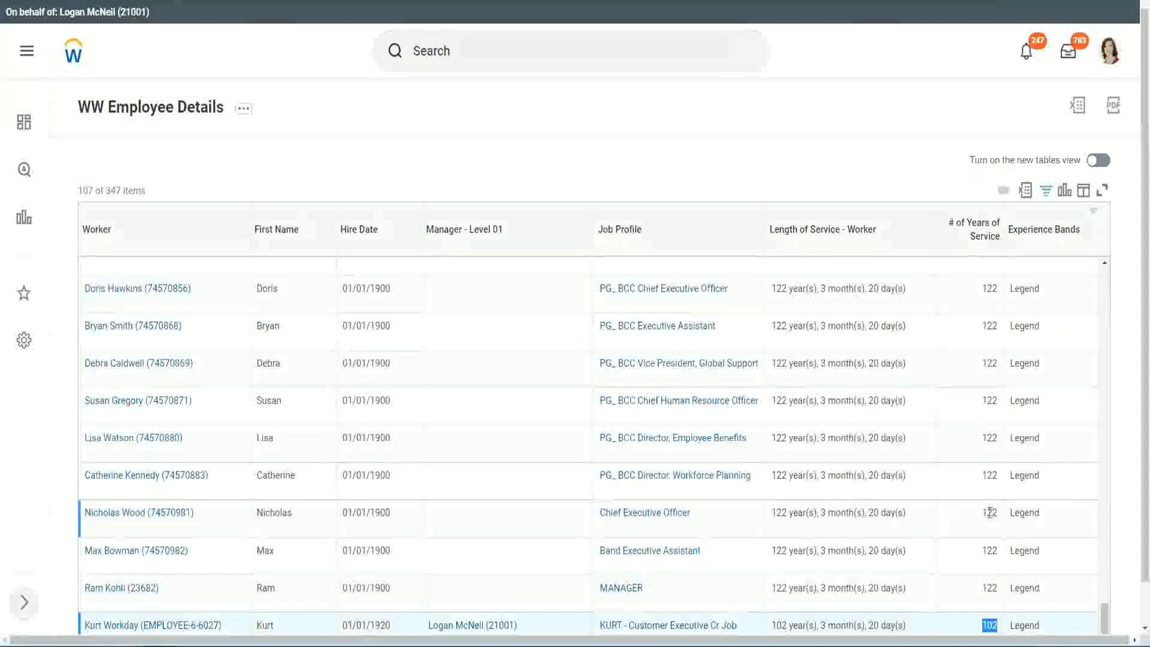
left_click_drag(989, 512, 997, 512)
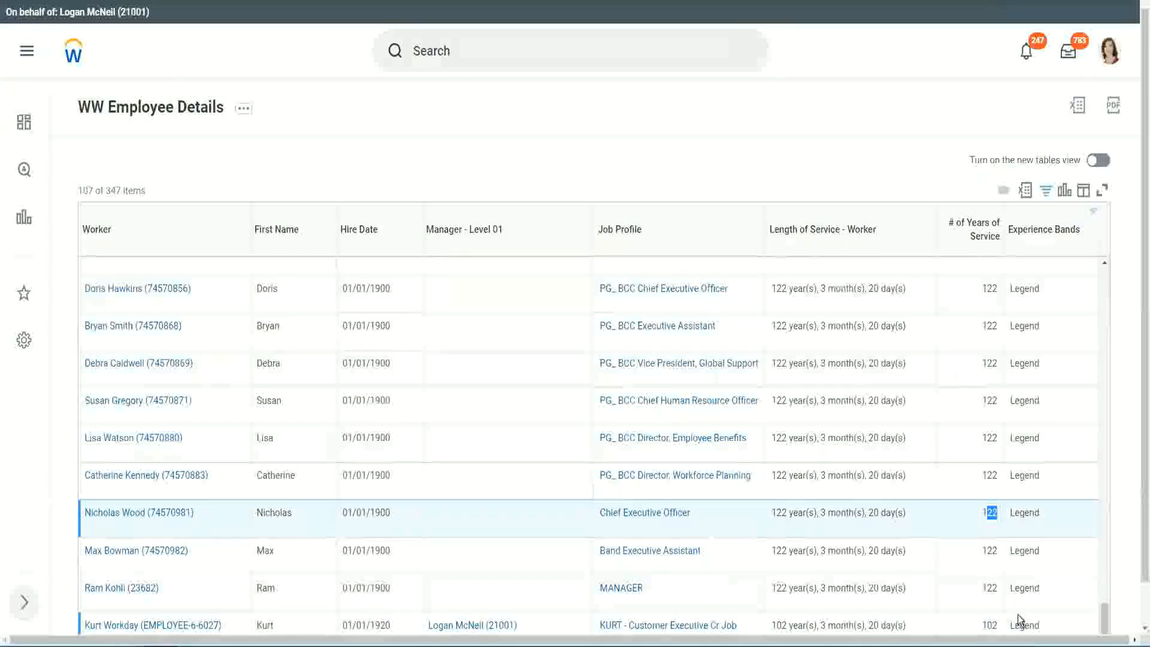
Compare the years of service with the Legend band on several of the rows above the last ones
left_click(965, 476)
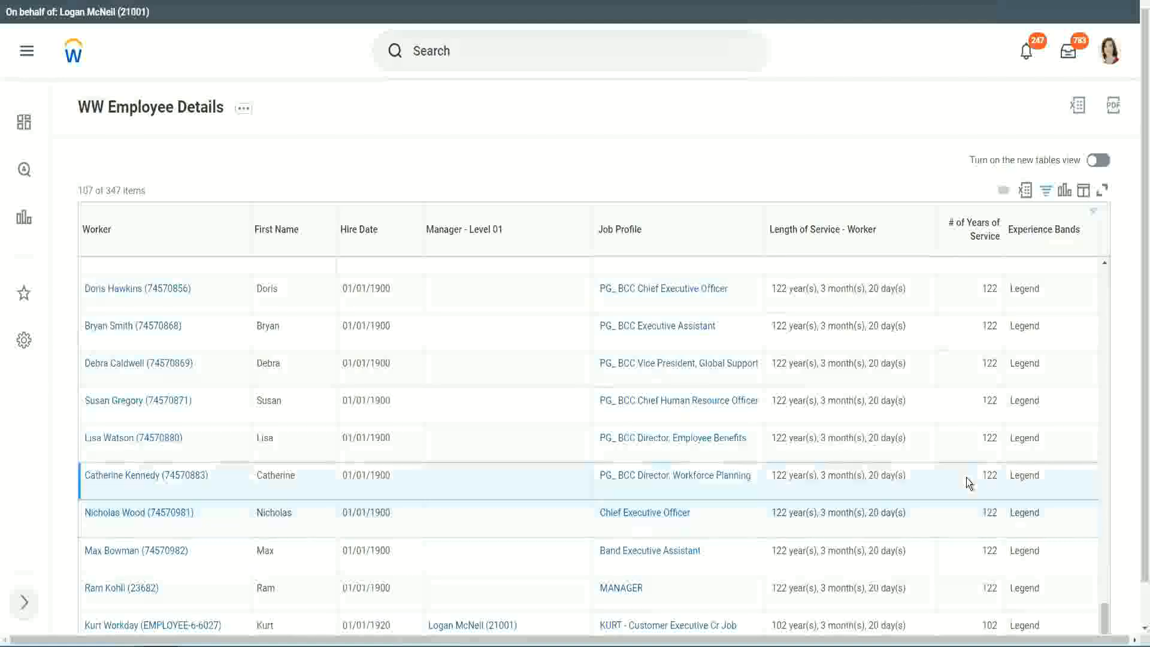
left_click(975, 407)
left_click(964, 320)
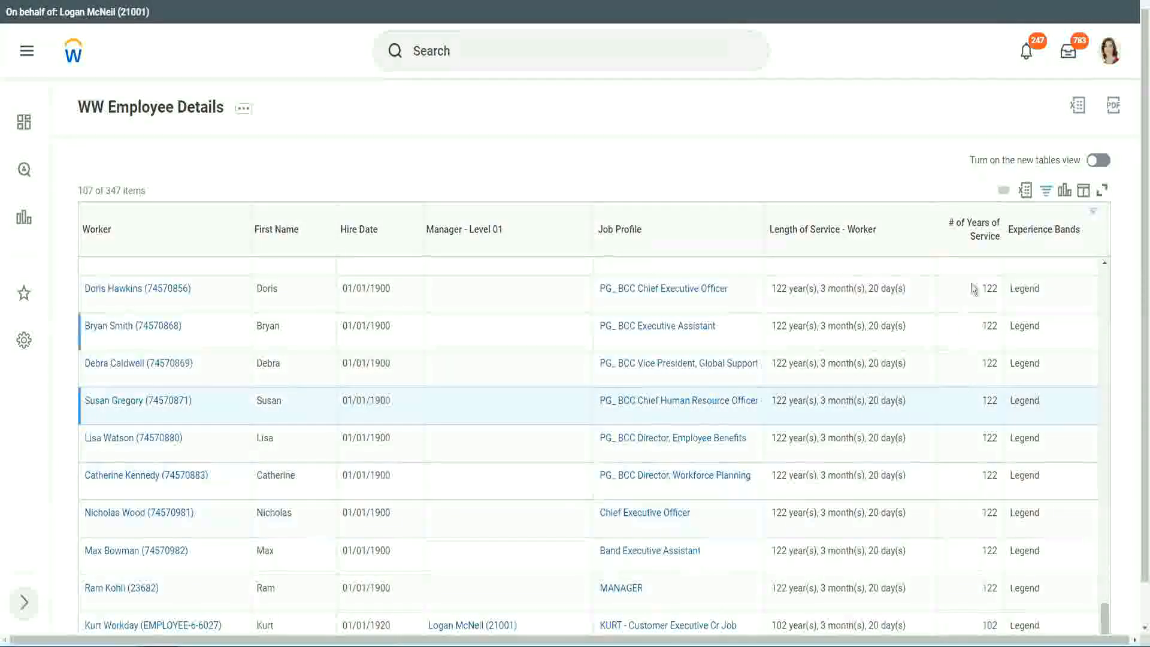
Change the Experience Bands filter value to Experienced, keeping the contains condition, and apply it
left_click(1050, 235)
left_click(941, 458)
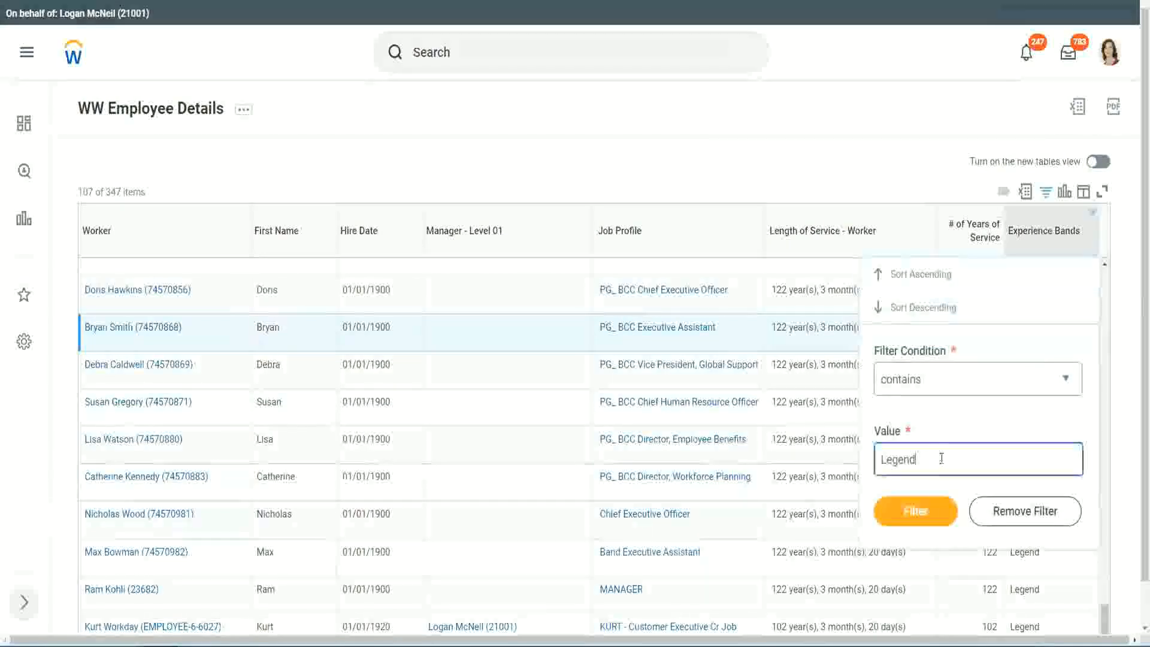
double_click(883, 458)
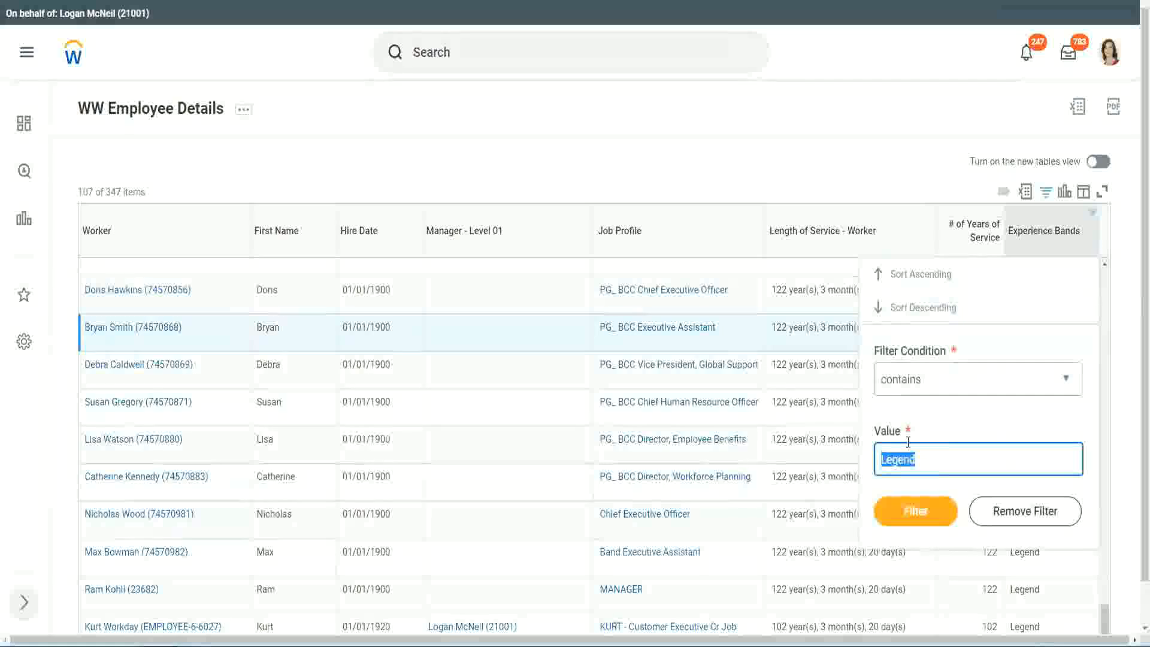
type("Ex")
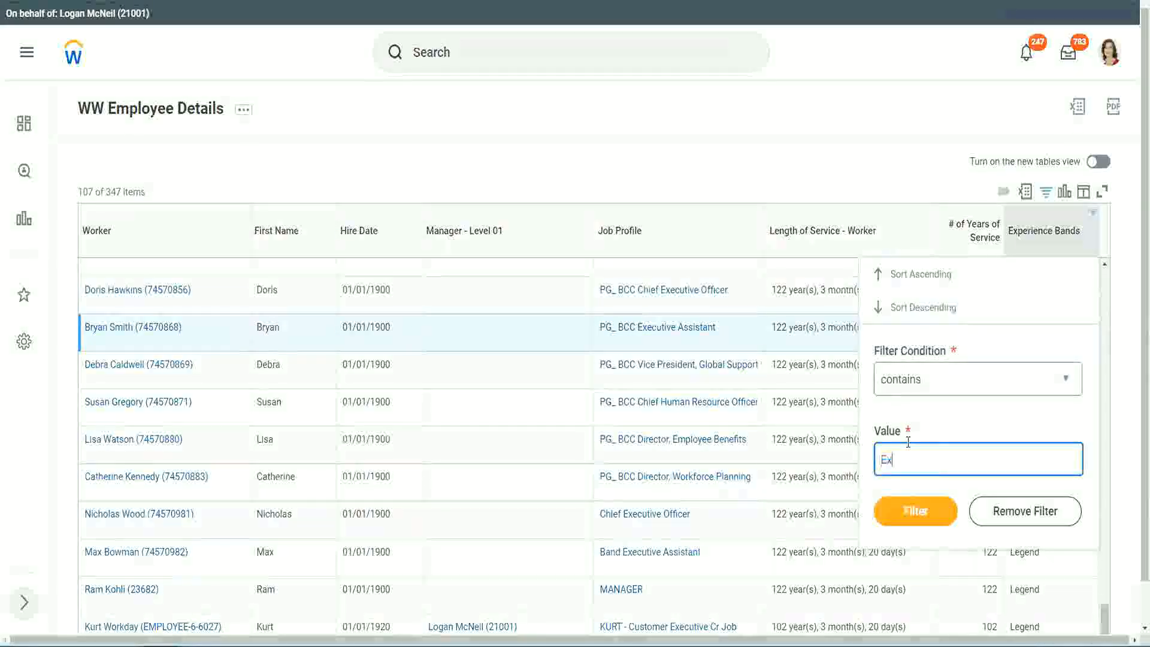
type("per")
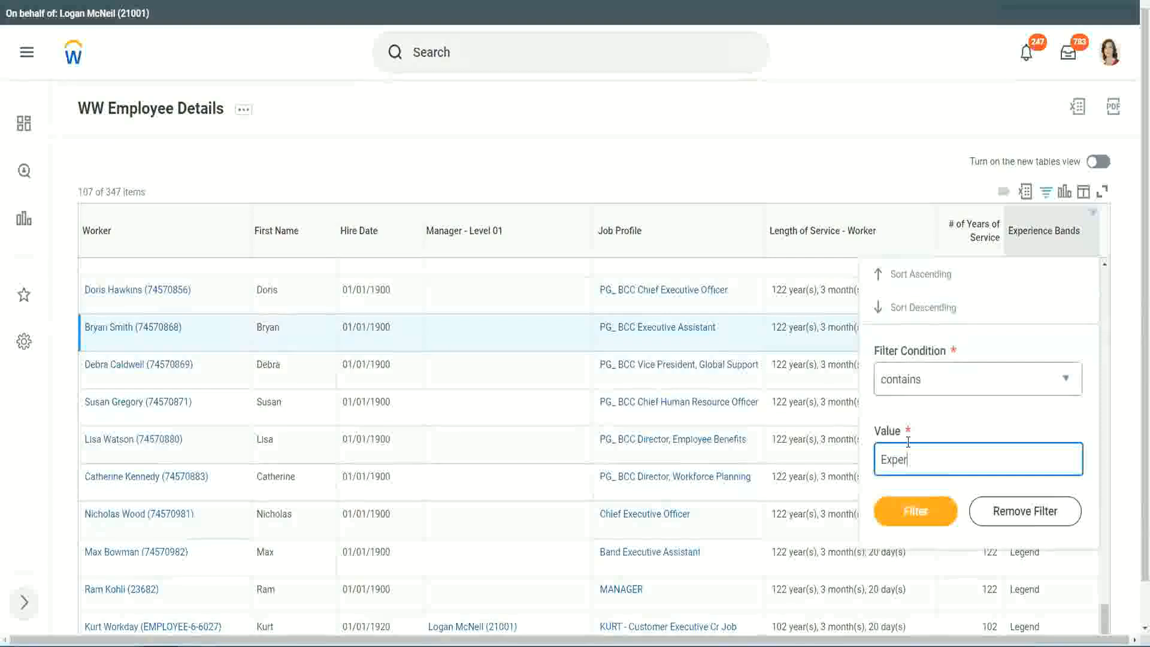
type("ienced")
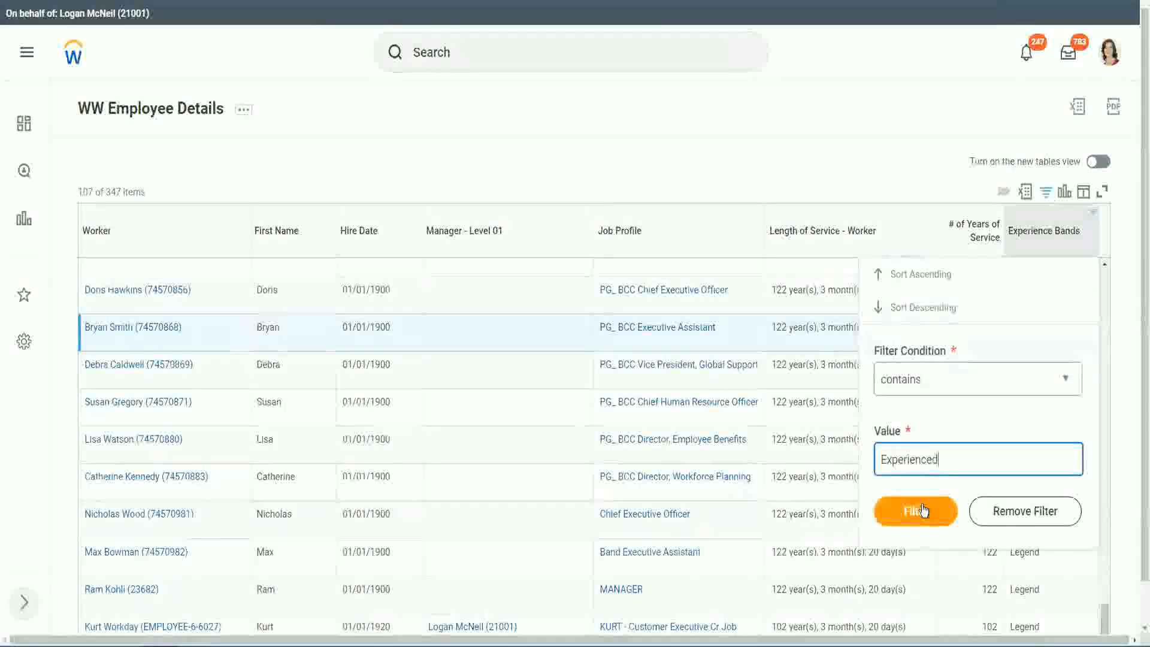
left_click(922, 510)
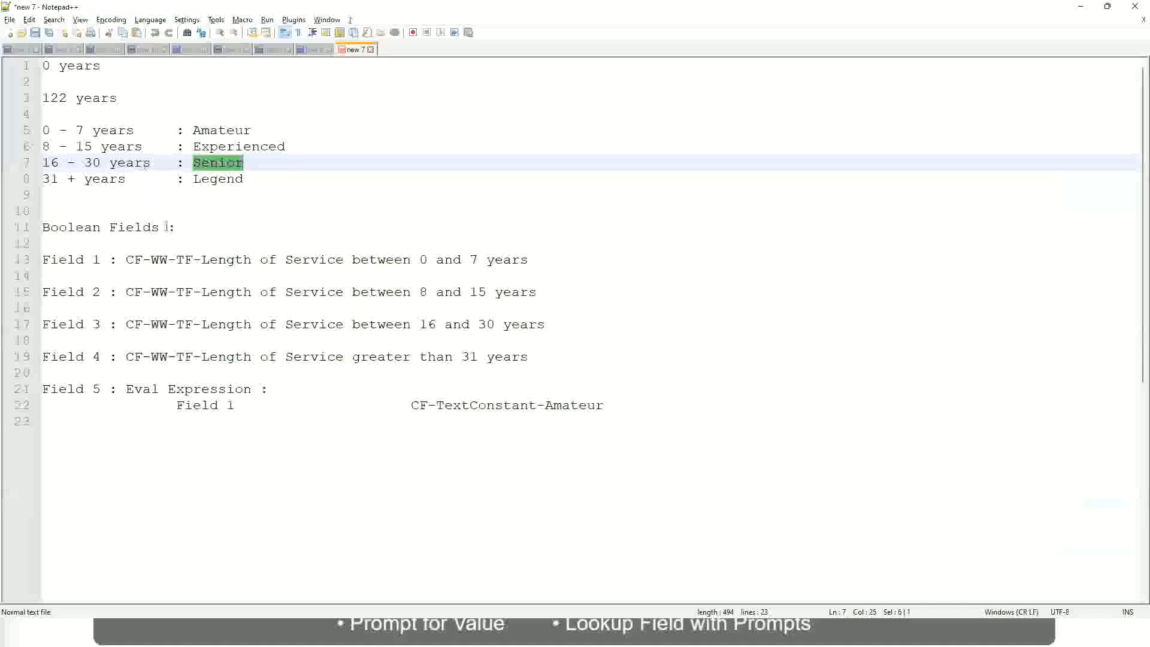
Check the 8 - 15 years range defined for Experienced in the Notepad++ band notes
left_click_drag(52, 148, 87, 148)
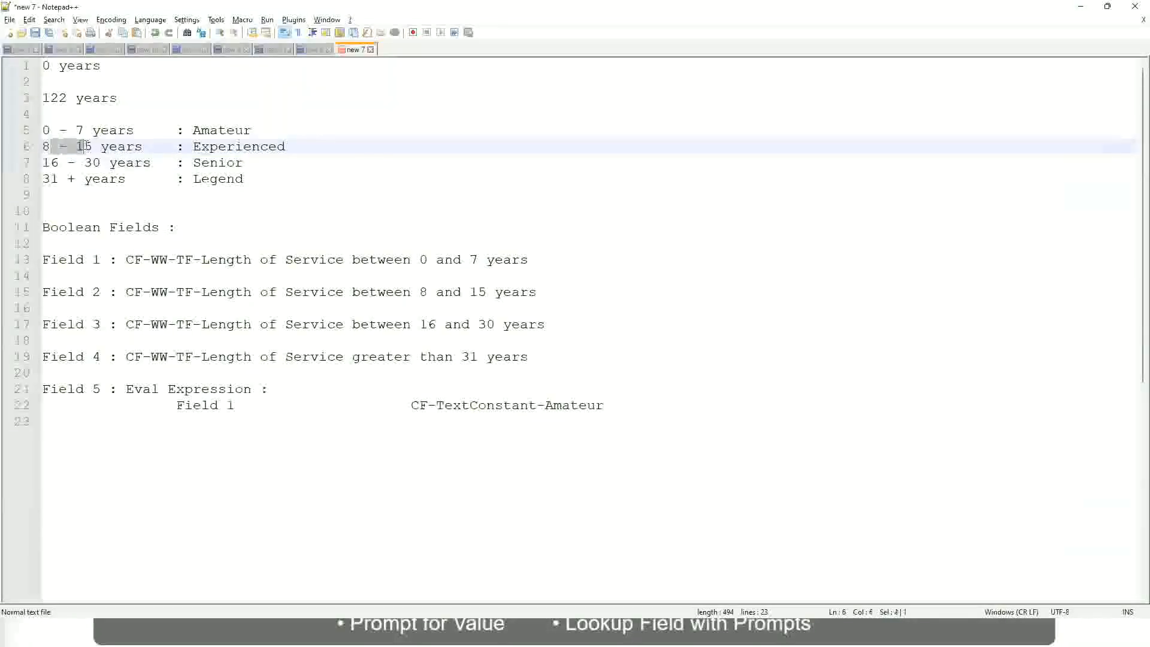
left_click(88, 148)
left_click(133, 148)
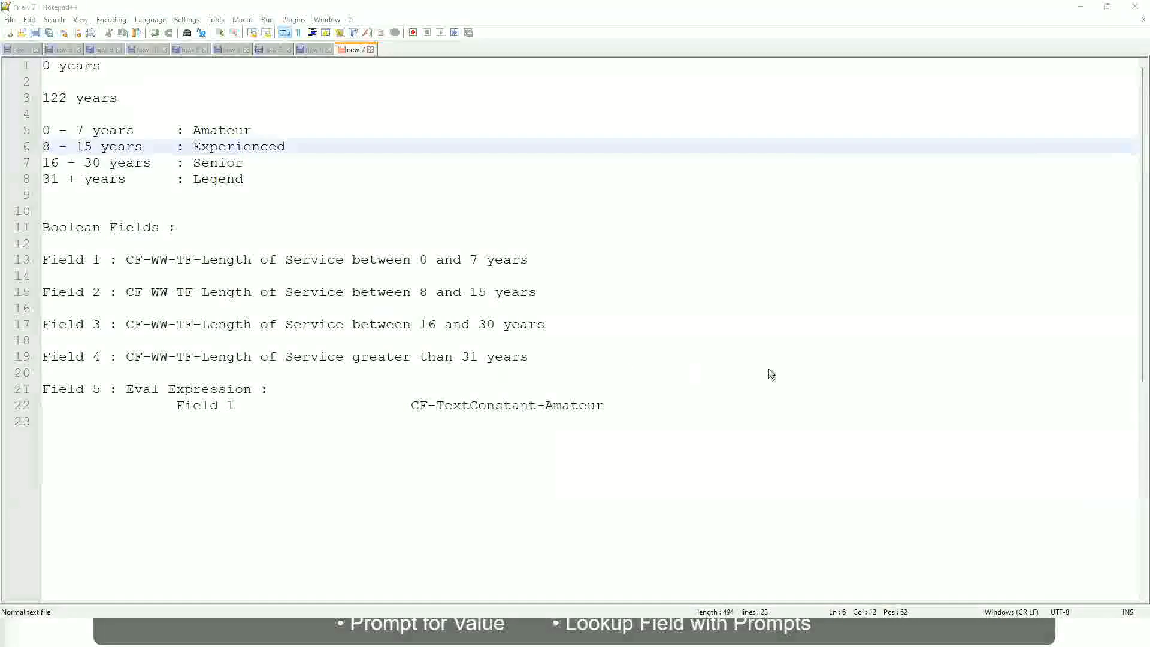
Return to the Workday report and check the Experienced workers' years of service against their band across the filtered rows
key("alt+Tab")
scroll(993, 443, "down", 5)
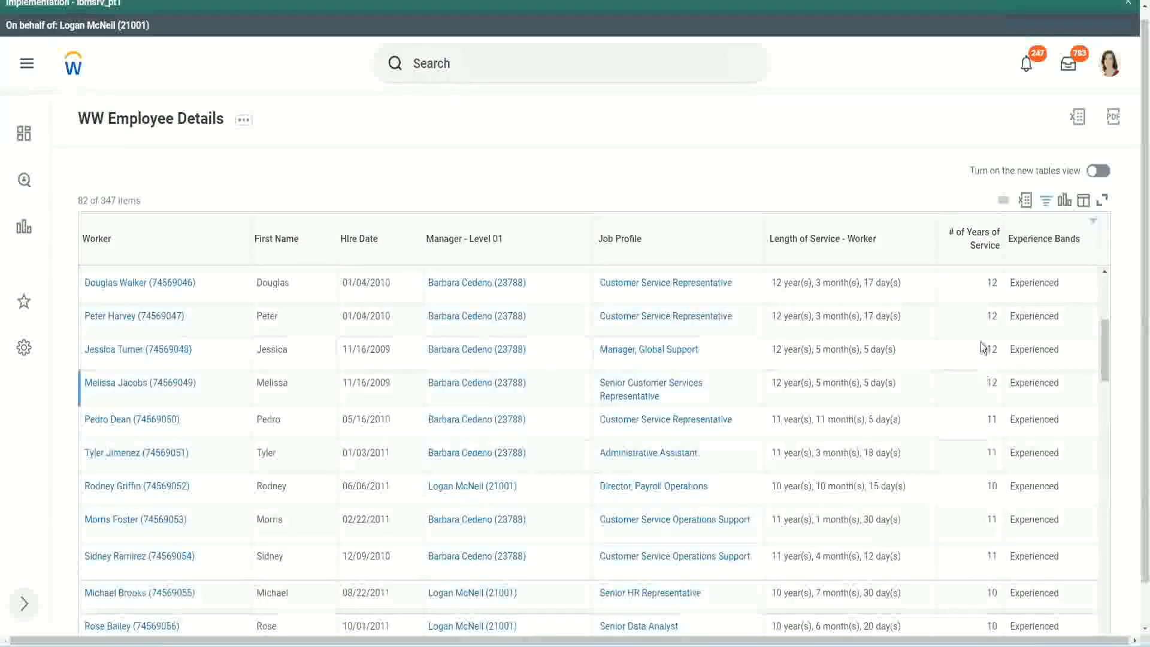
double_click(1012, 317)
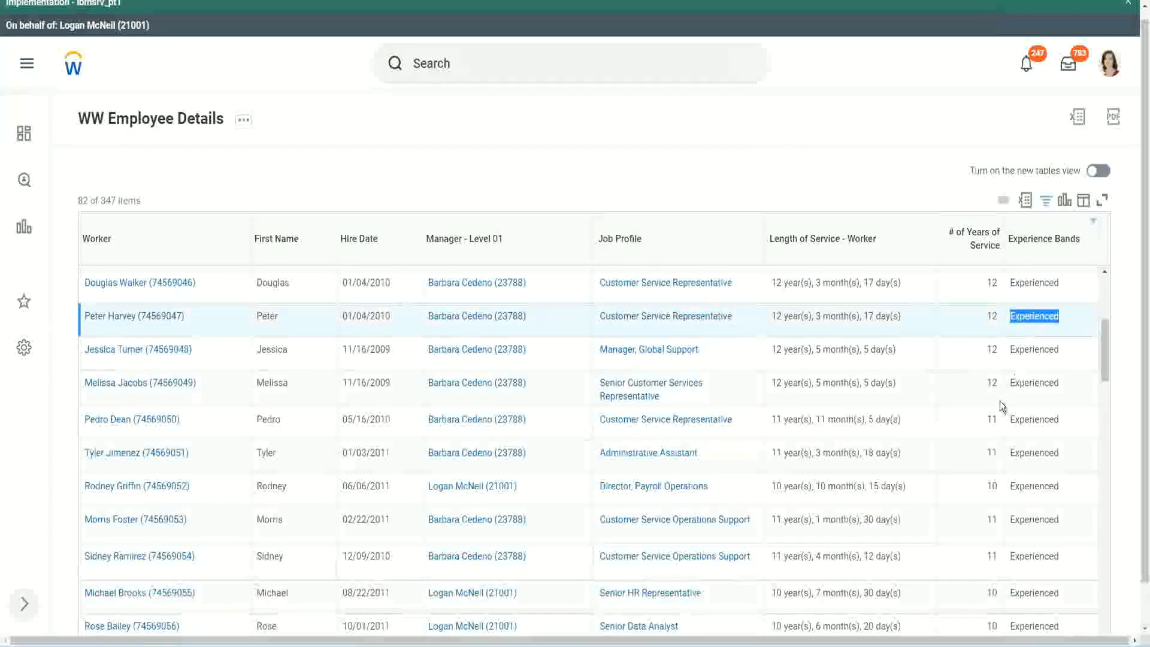
scroll(997, 419, "down", 3)
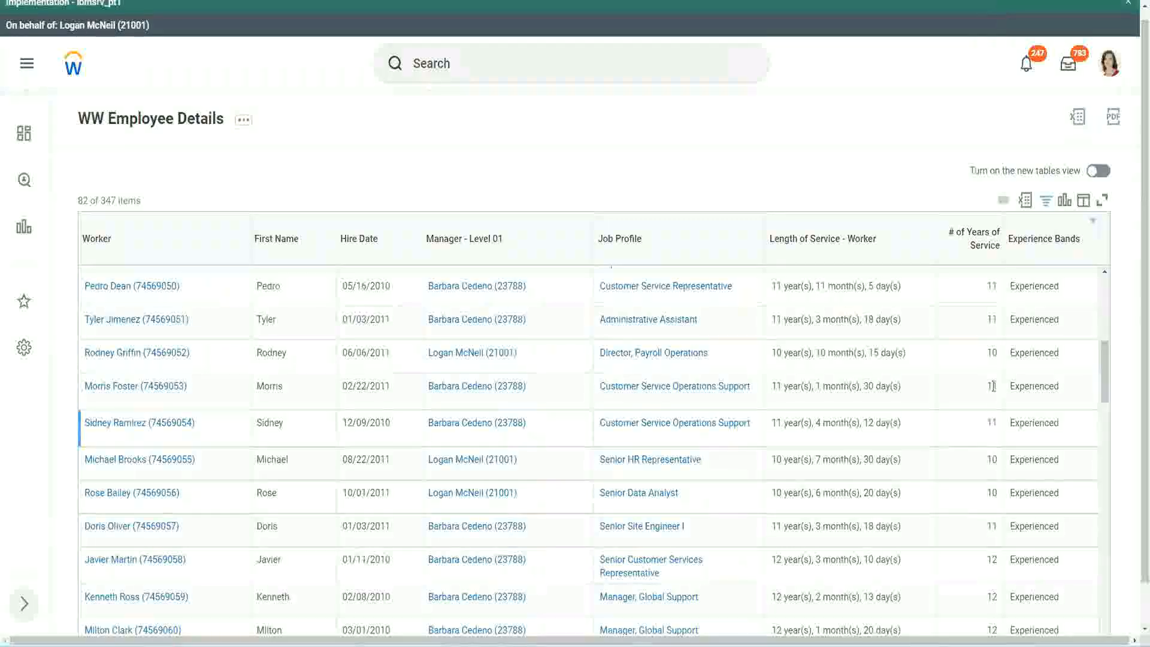
left_click(992, 422)
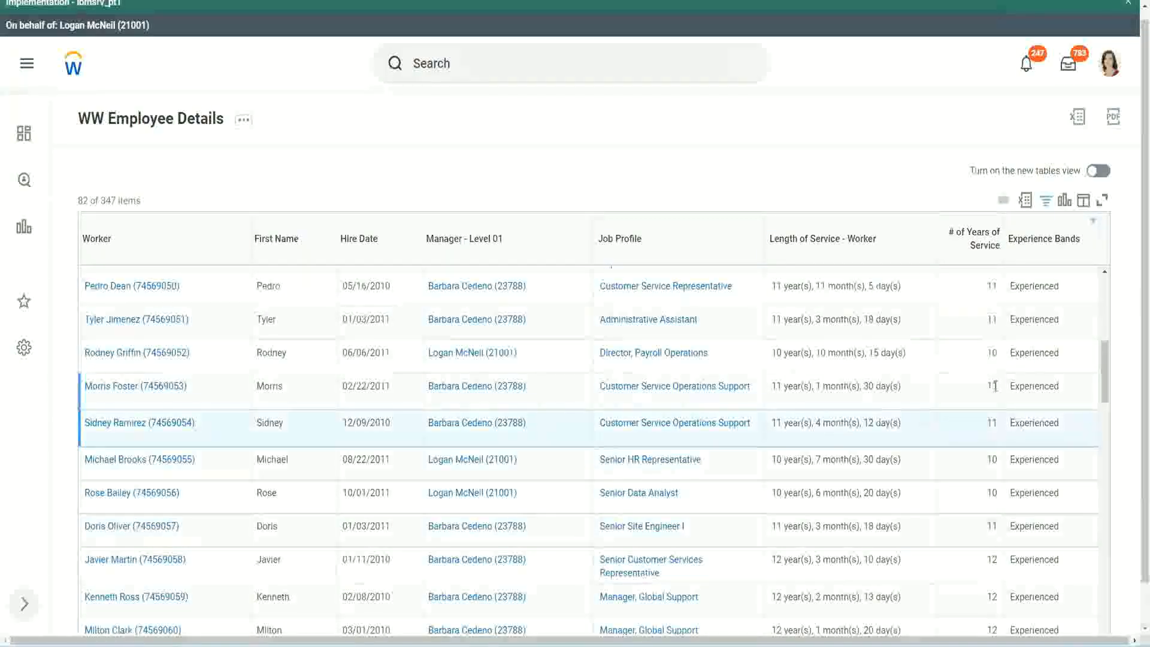
left_click(1048, 385)
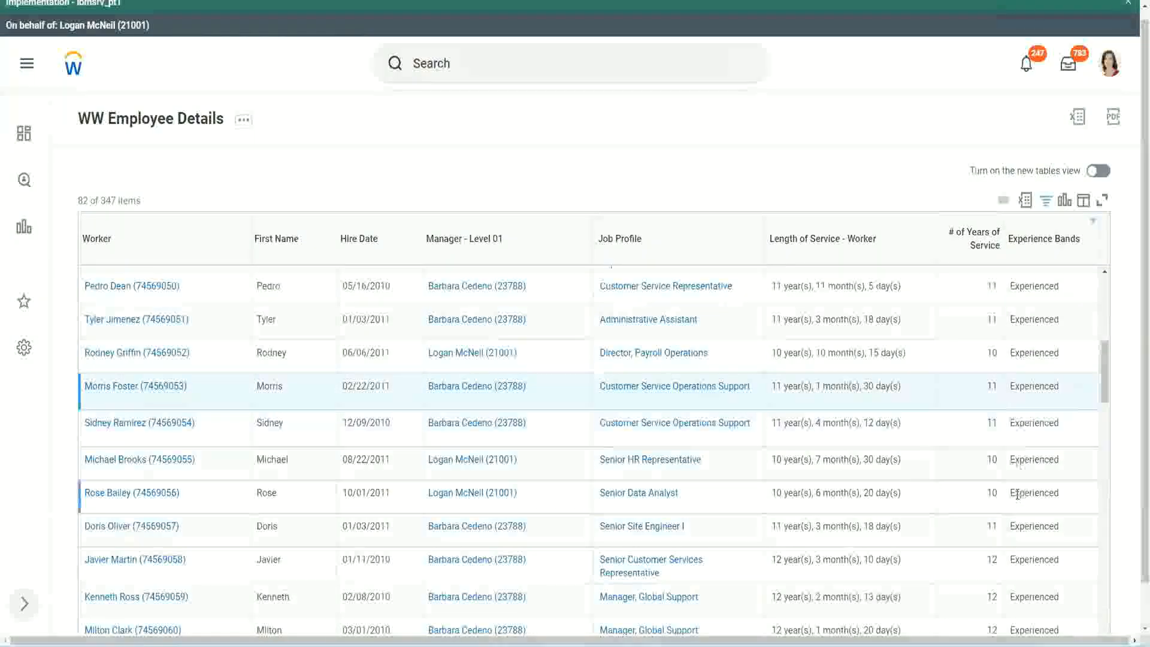
scroll(1017, 493, "down", 6)
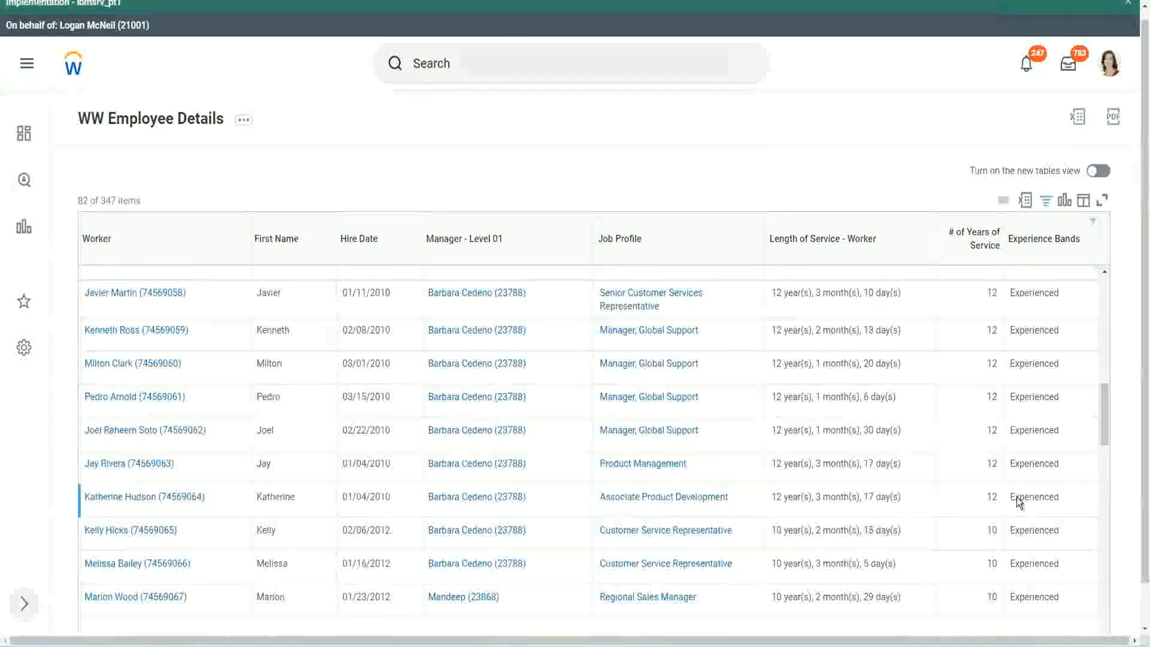